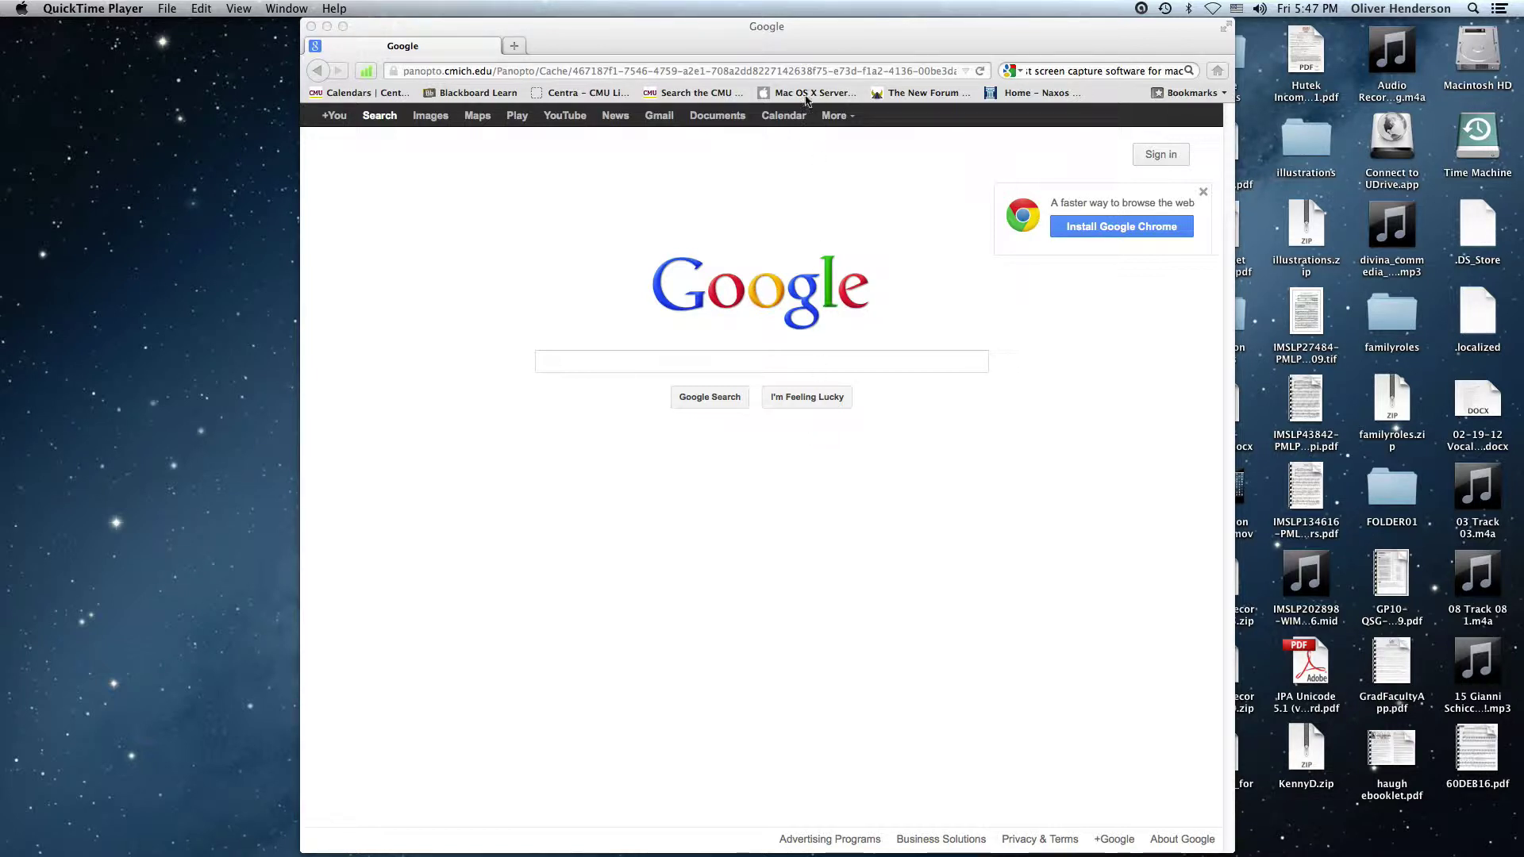
# Load the Panopto download link in Firefox and save Panopto Recorder.pkg to the Desktop
pyautogui.click(806, 70)
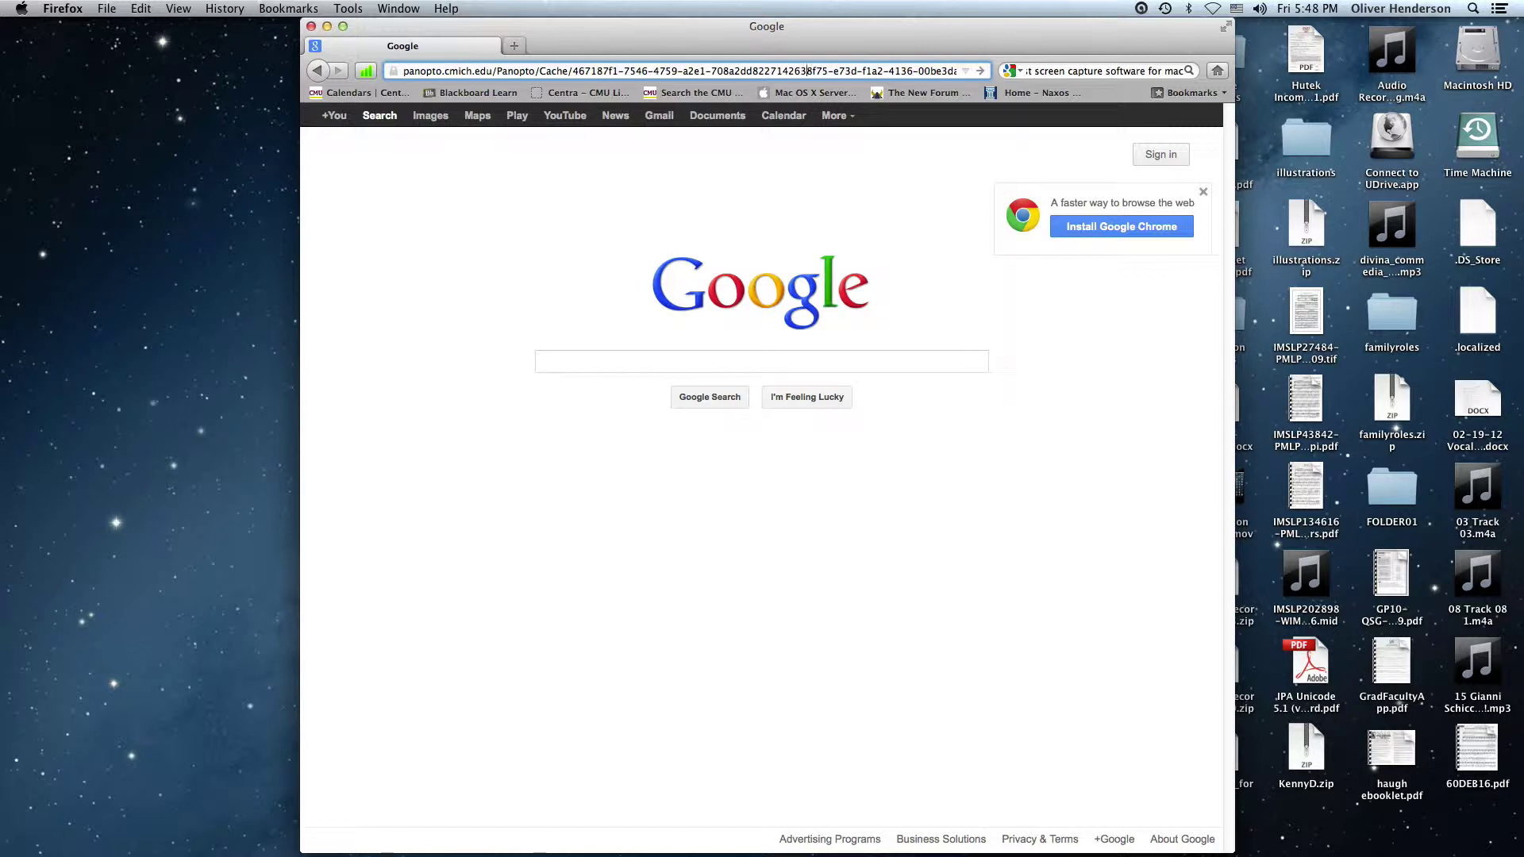
pyautogui.press('Return')
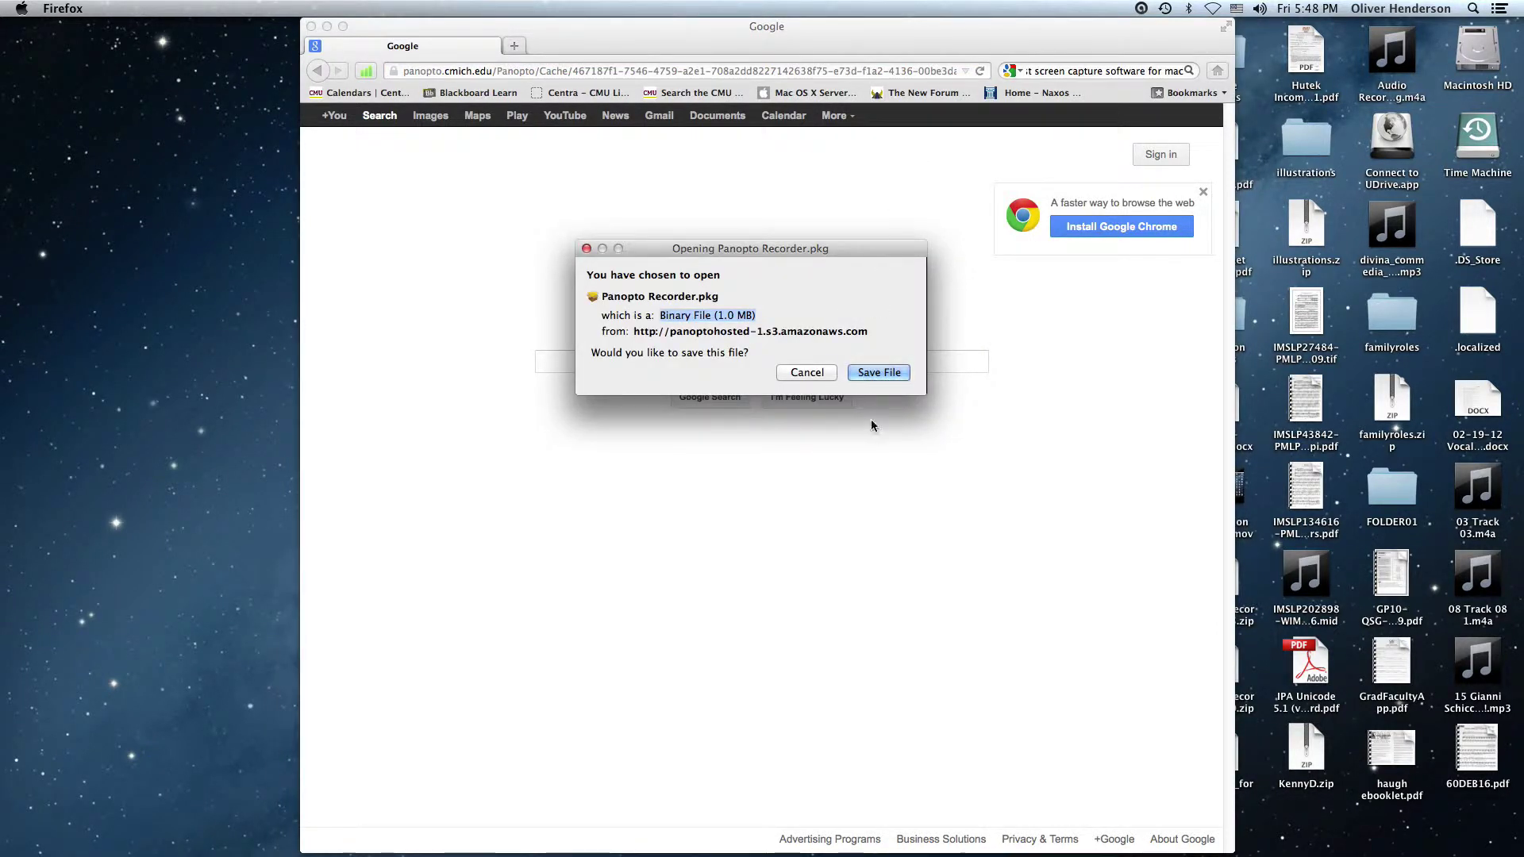
pyautogui.click(878, 373)
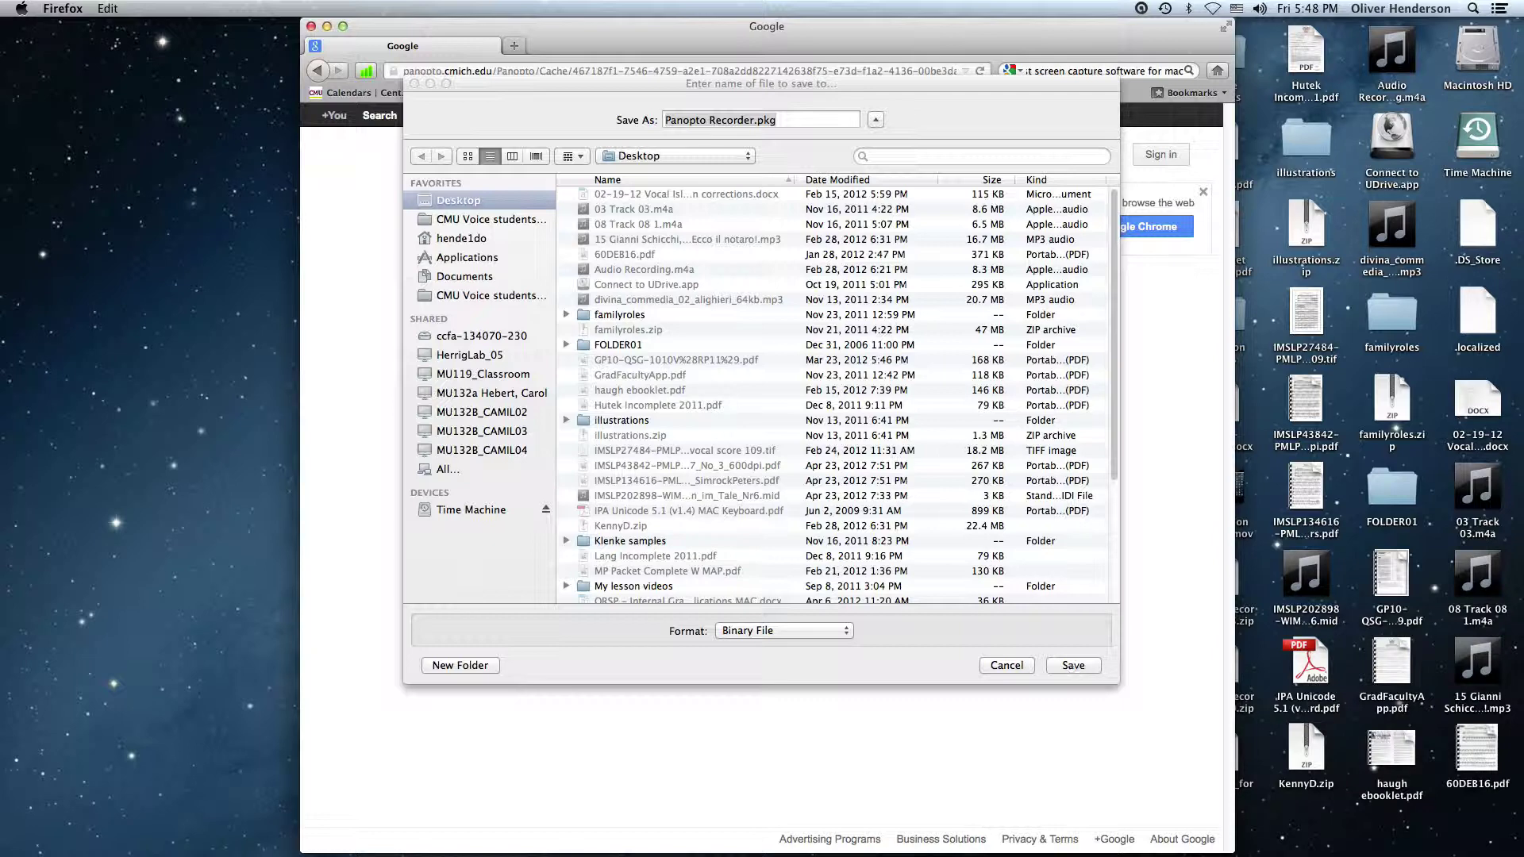
pyautogui.click(1071, 667)
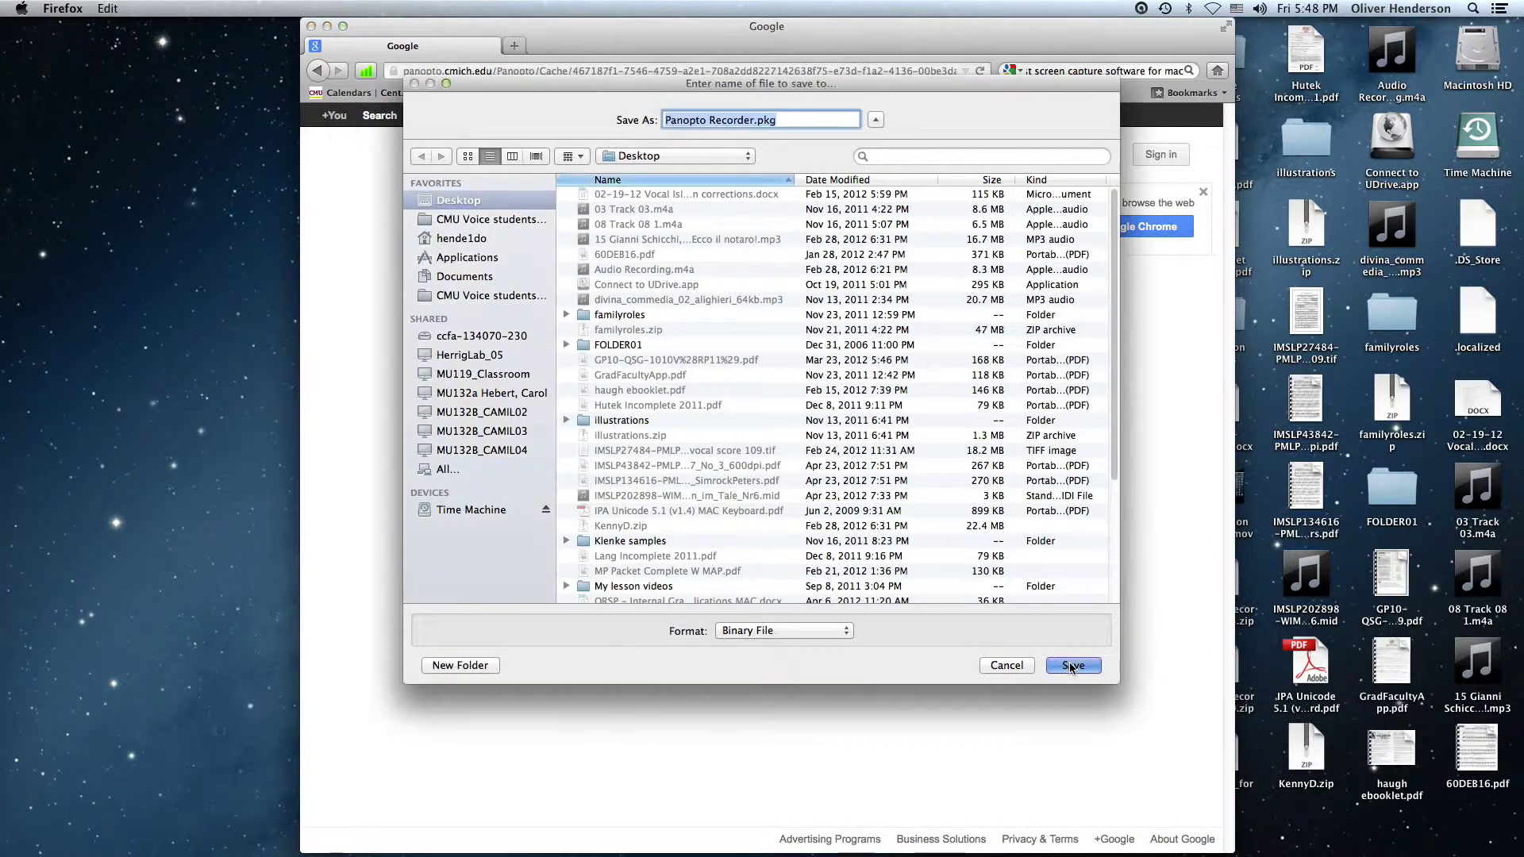
pyautogui.click(1072, 667)
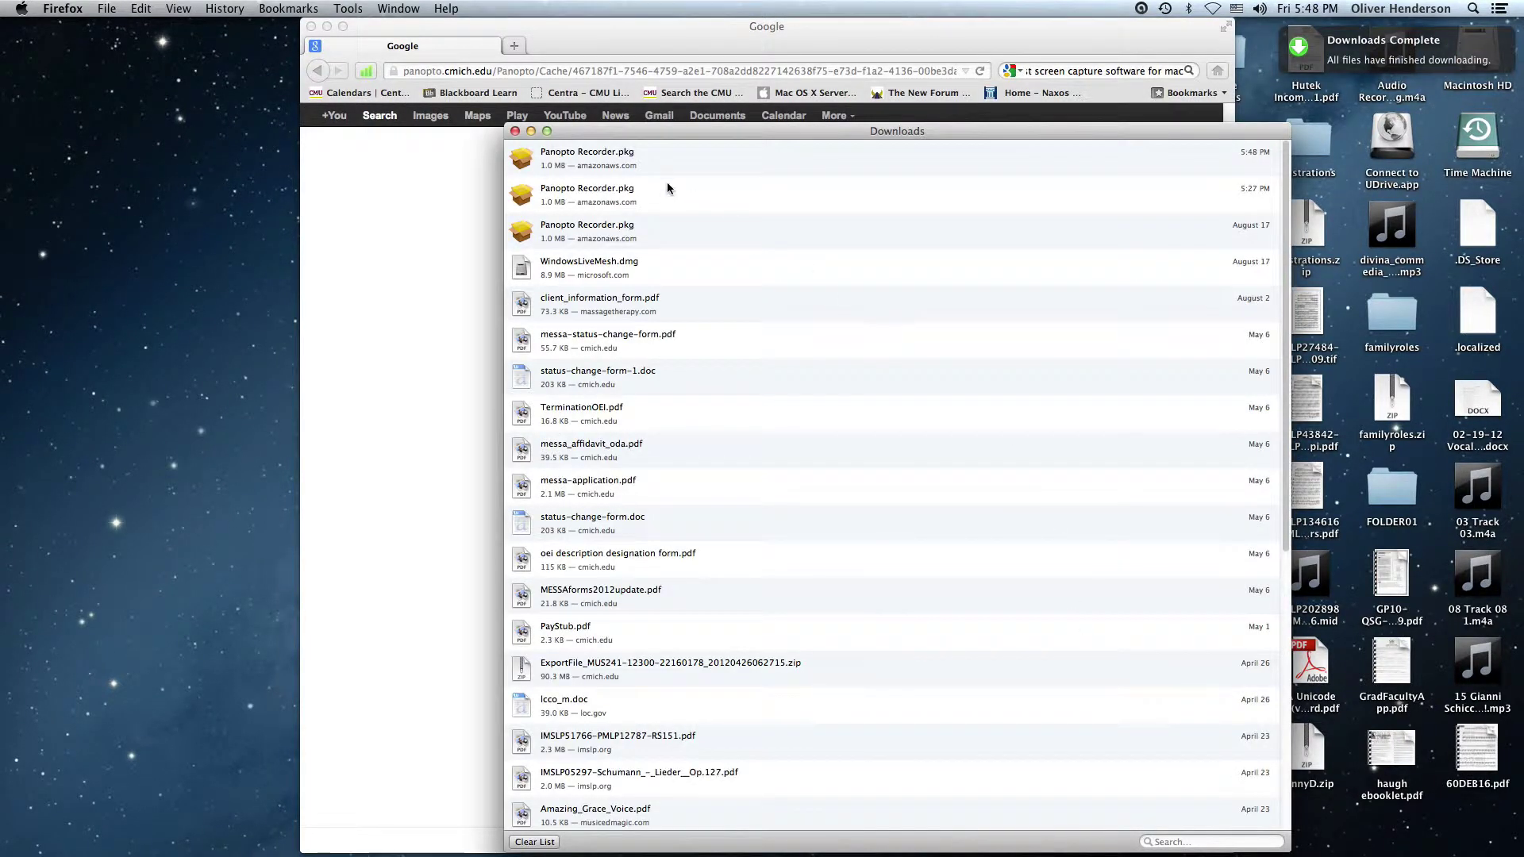
# Try opening Panopto Recorder.pkg from the Desktop and dismiss the unidentified-developer warning
pyautogui.click(515, 131)
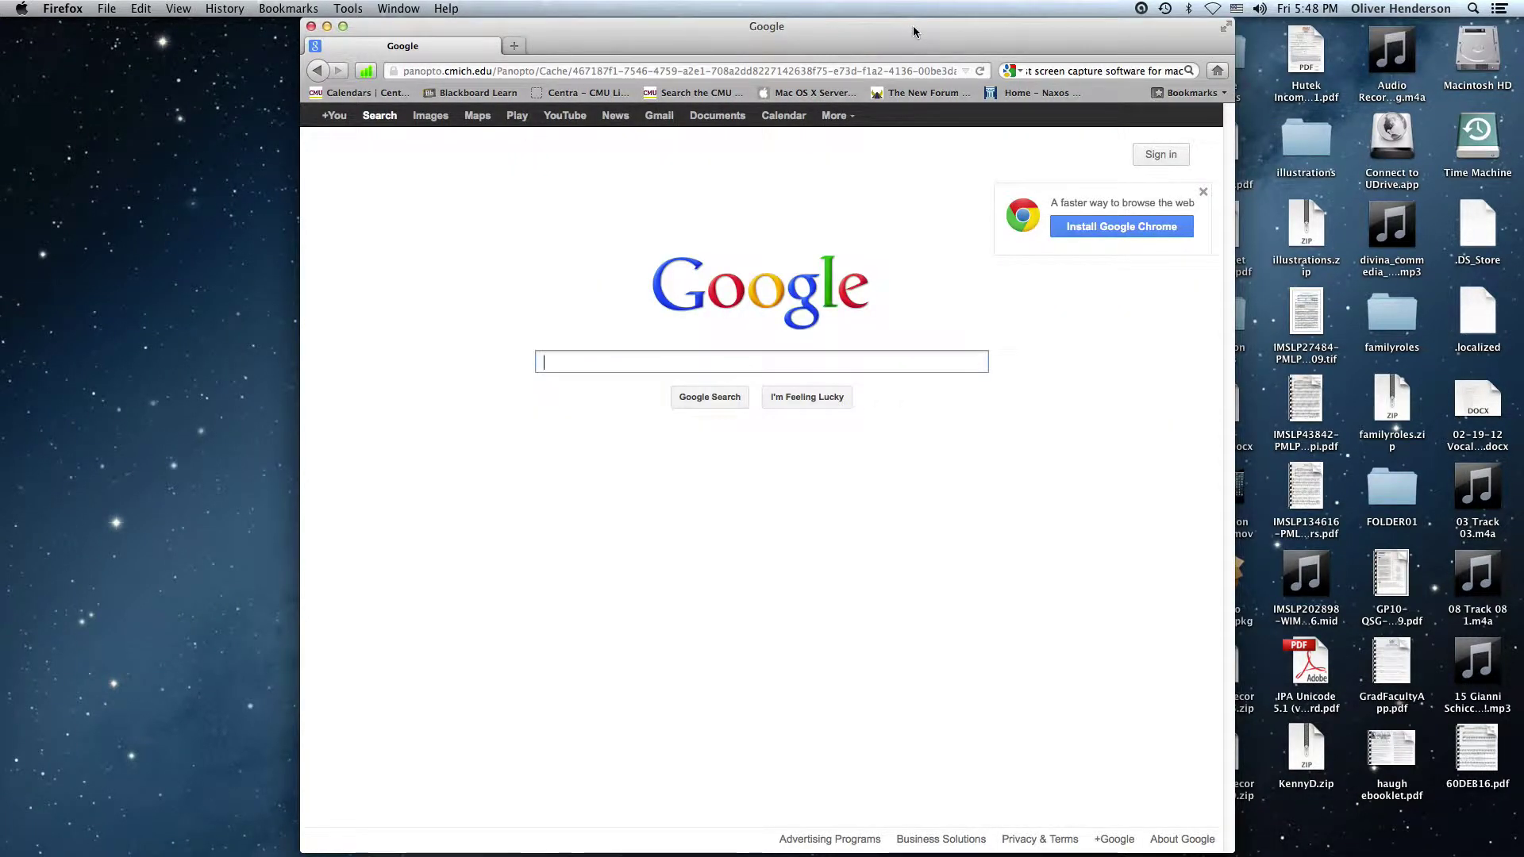
pyautogui.moveTo(912, 30); pyautogui.dragTo(652, 30)
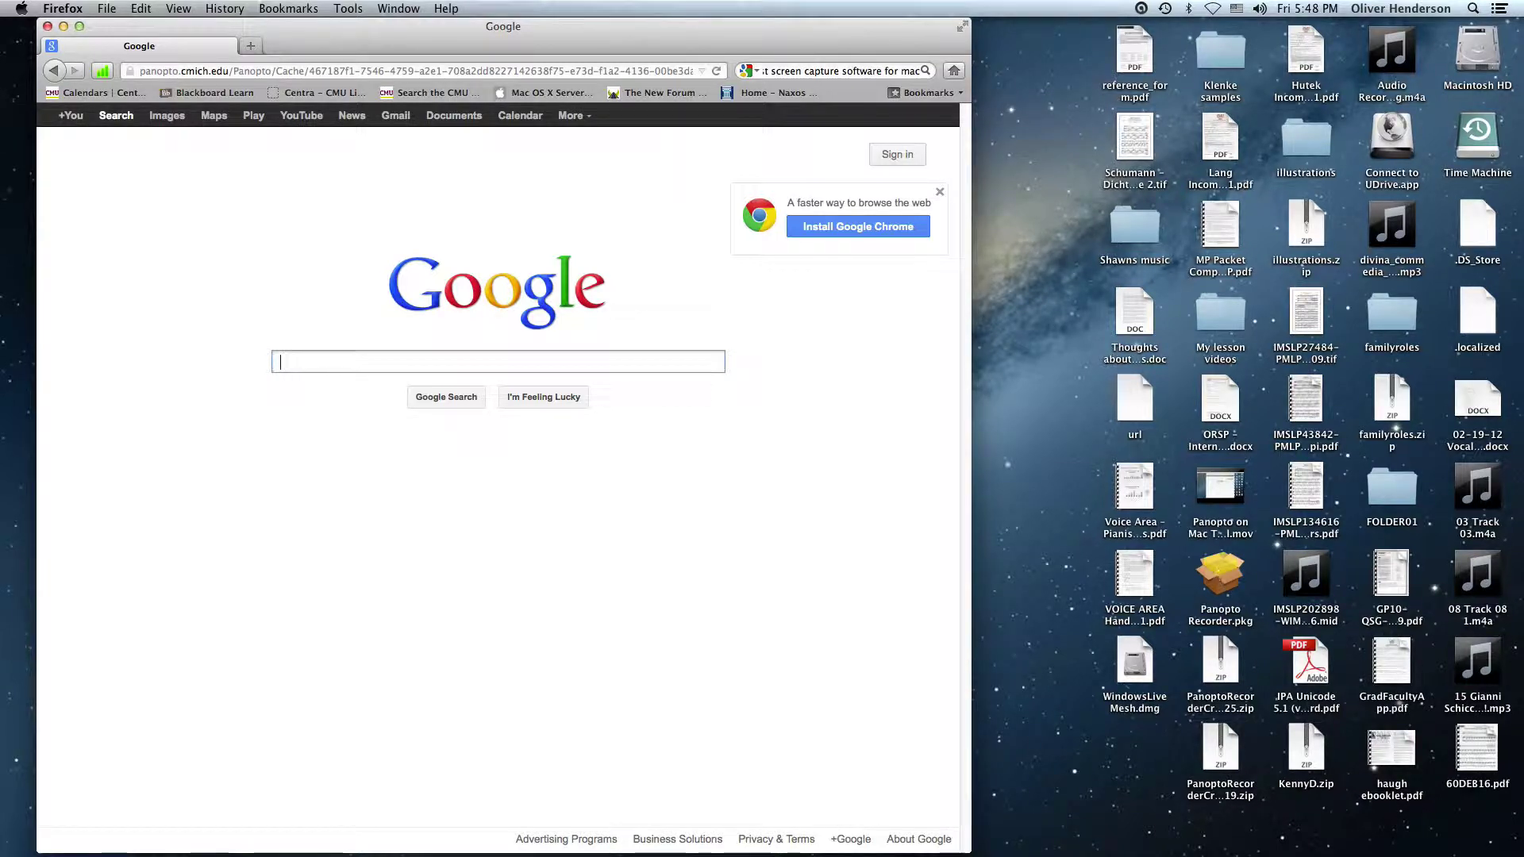
pyautogui.doubleClick(1221, 575)
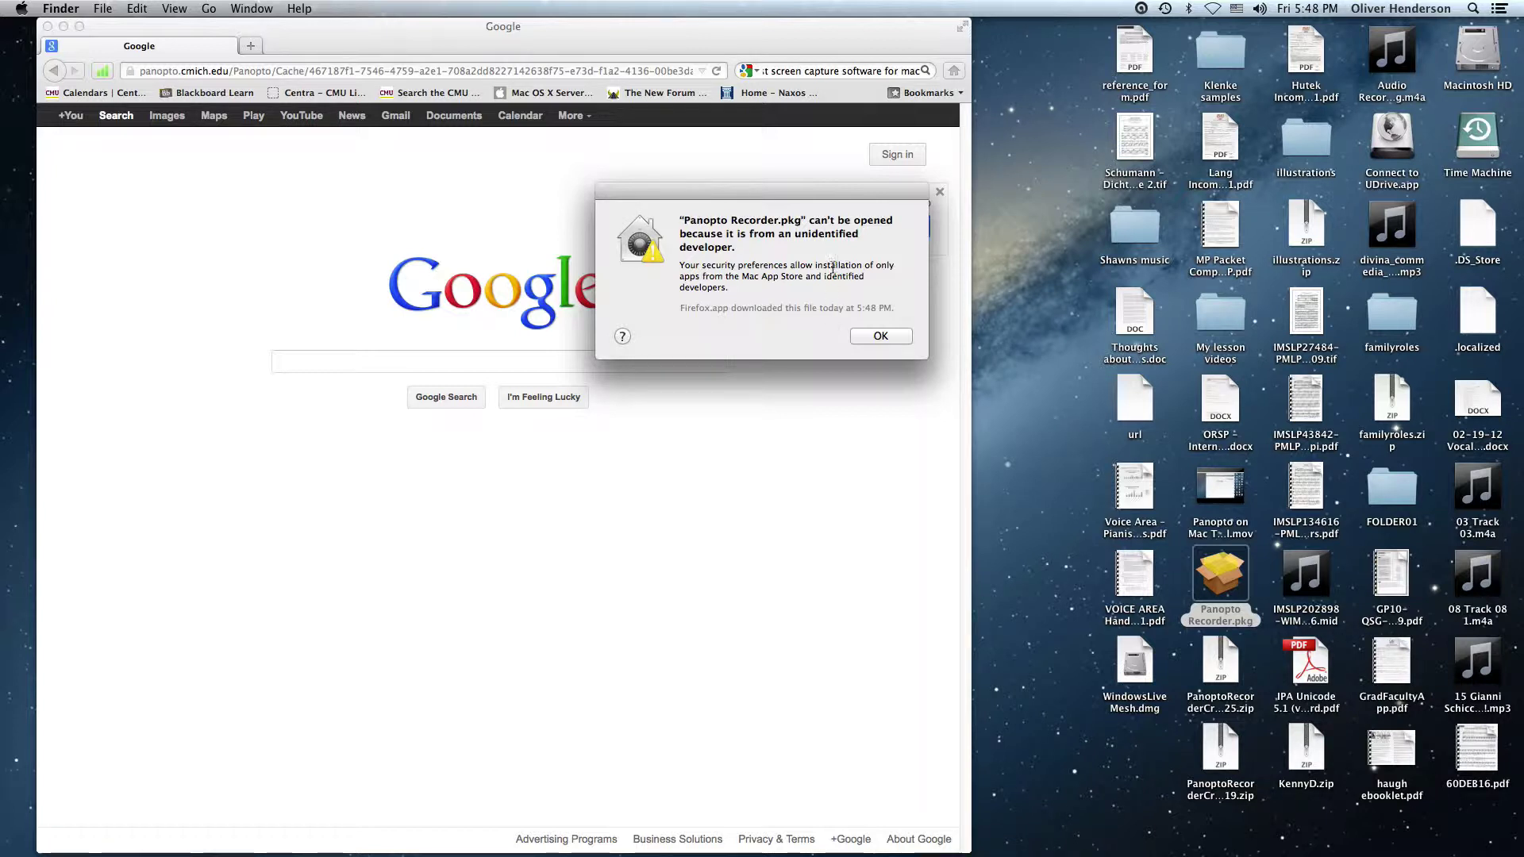
pyautogui.moveTo(853, 194); pyautogui.dragTo(855, 184)
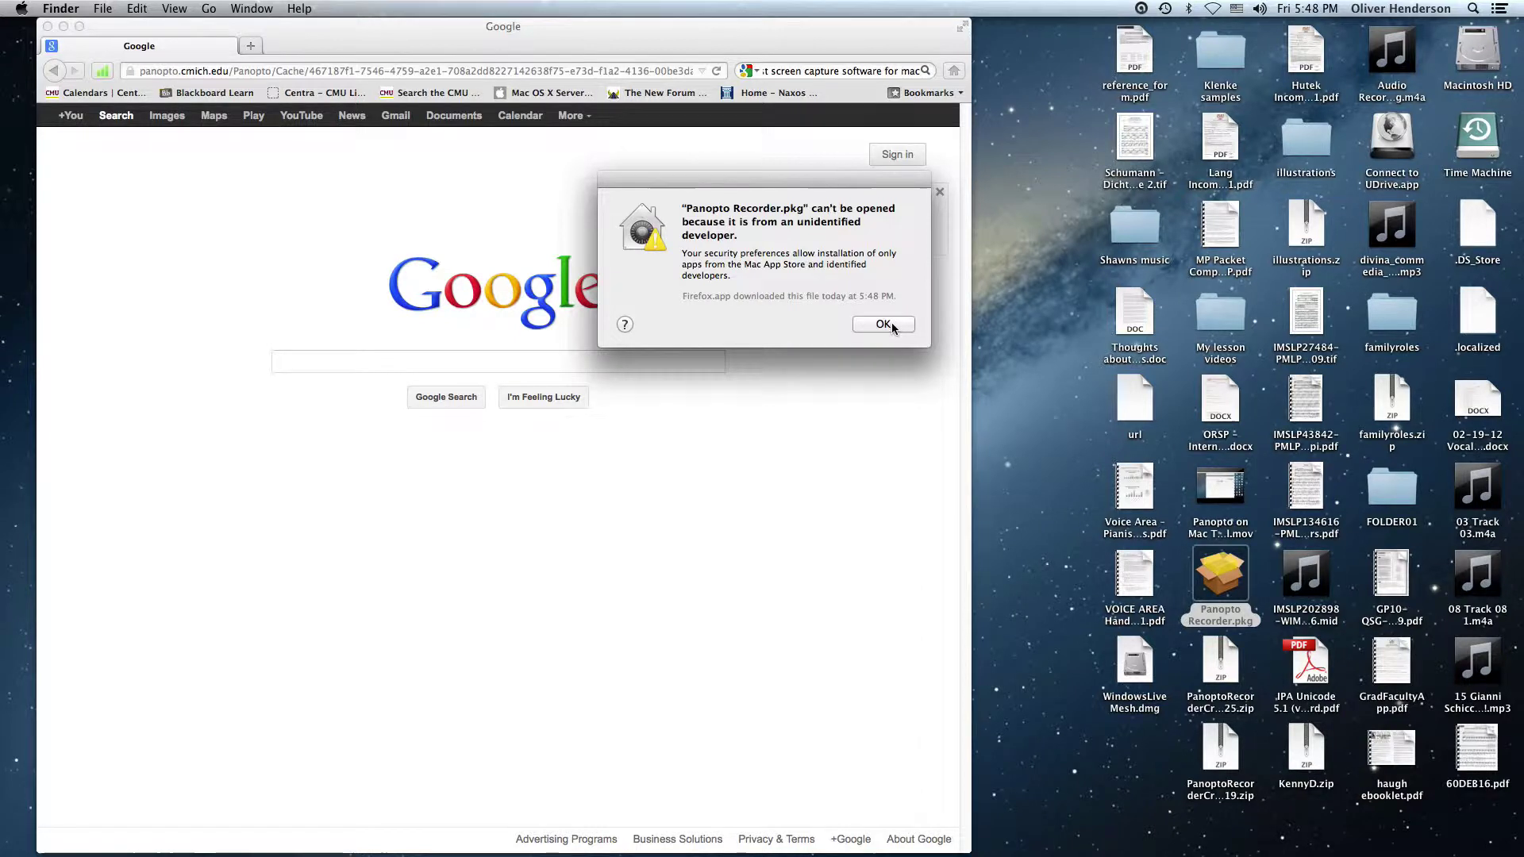
pyautogui.click(883, 324)
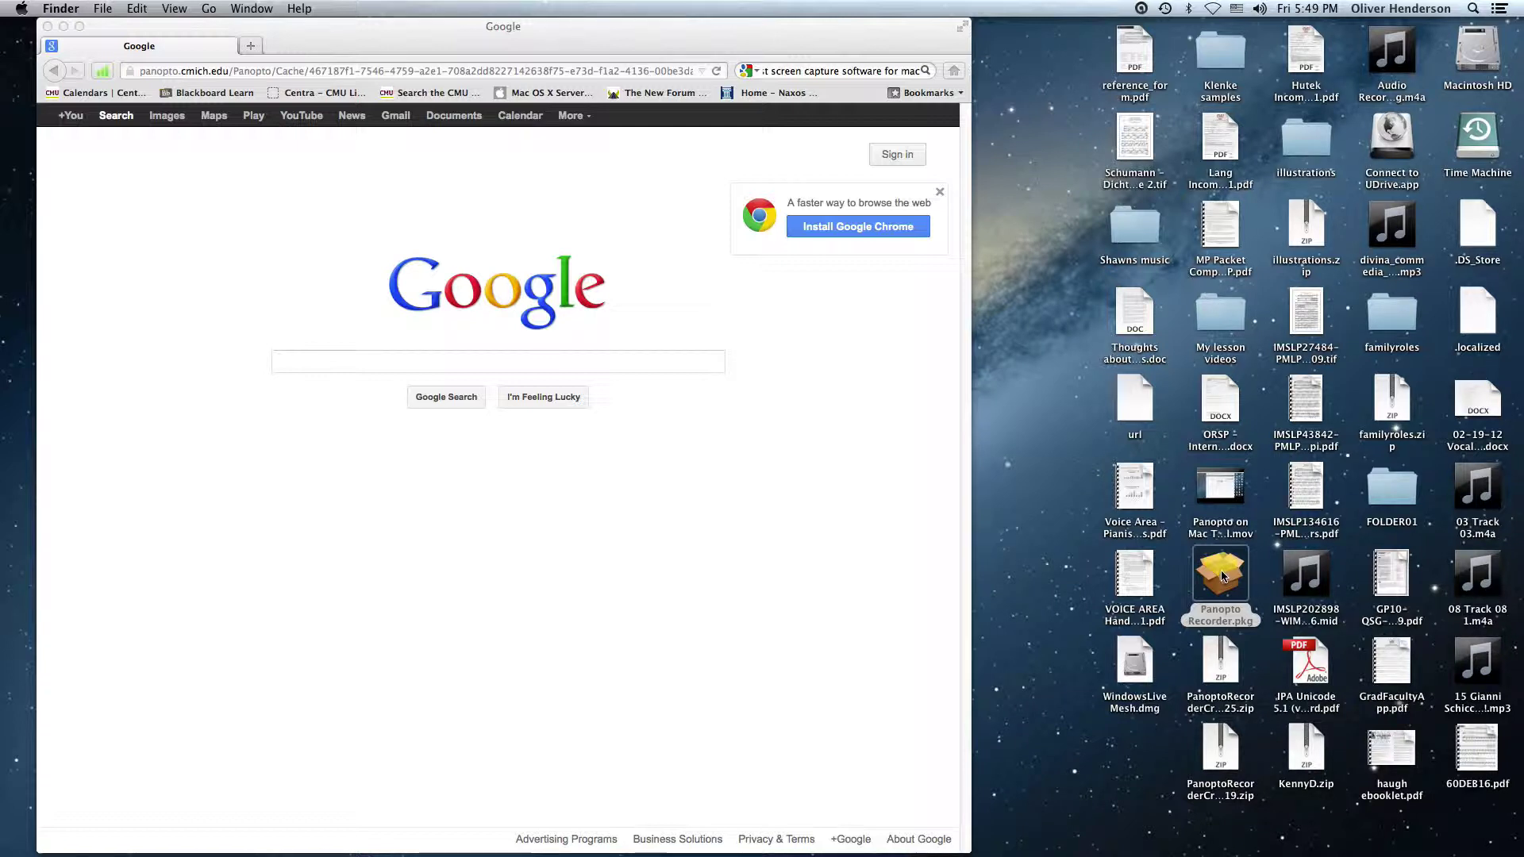
# Open Panopto Recorder.pkg via its right-click Open command and confirm despite the unidentified developer
pyautogui.doubleClick(1223, 576)
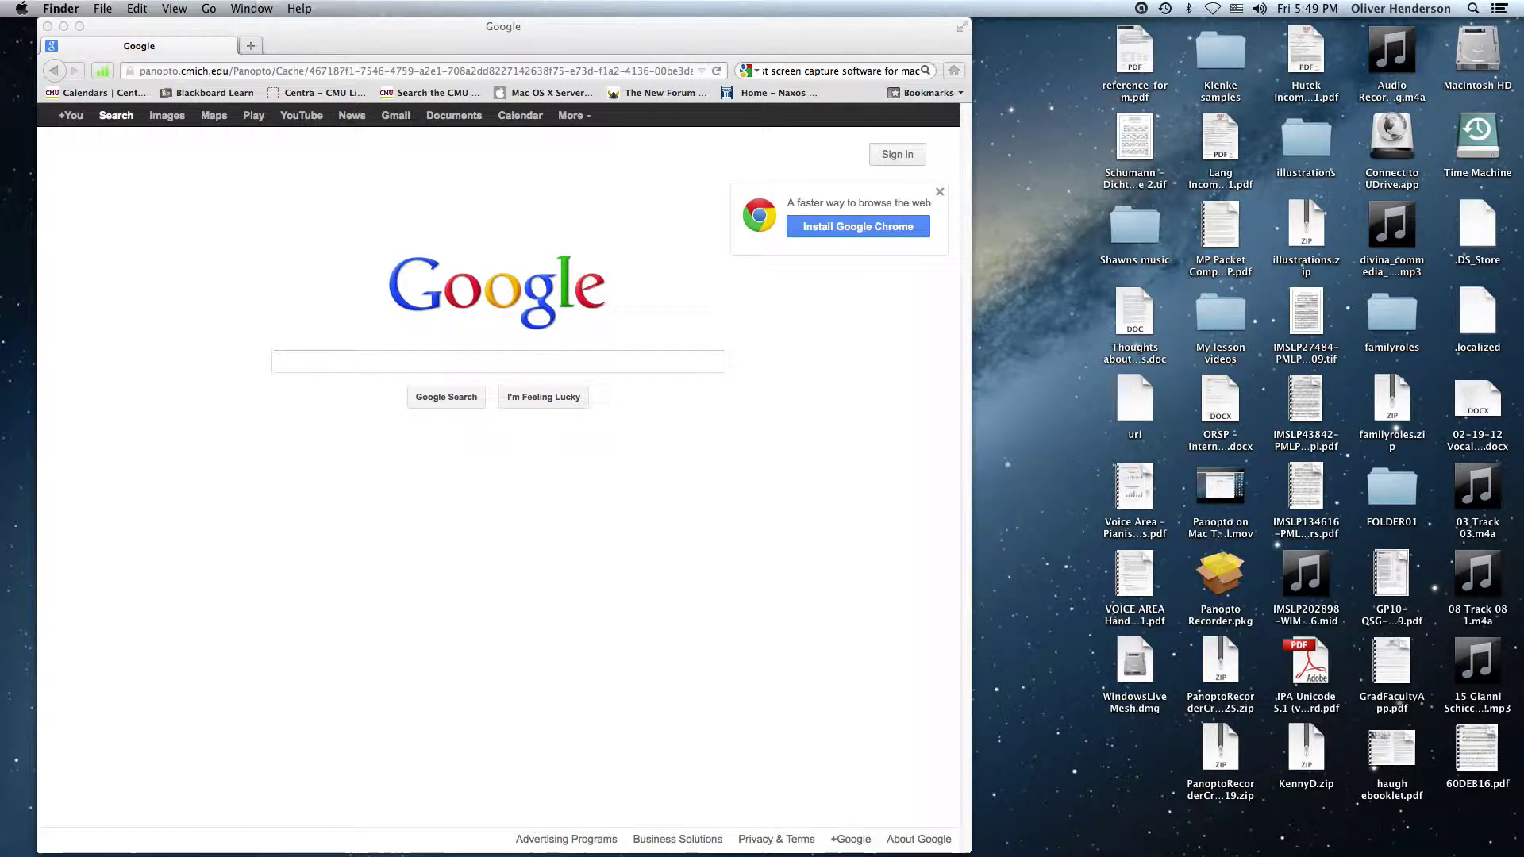
pyautogui.rightClick(1223, 577)
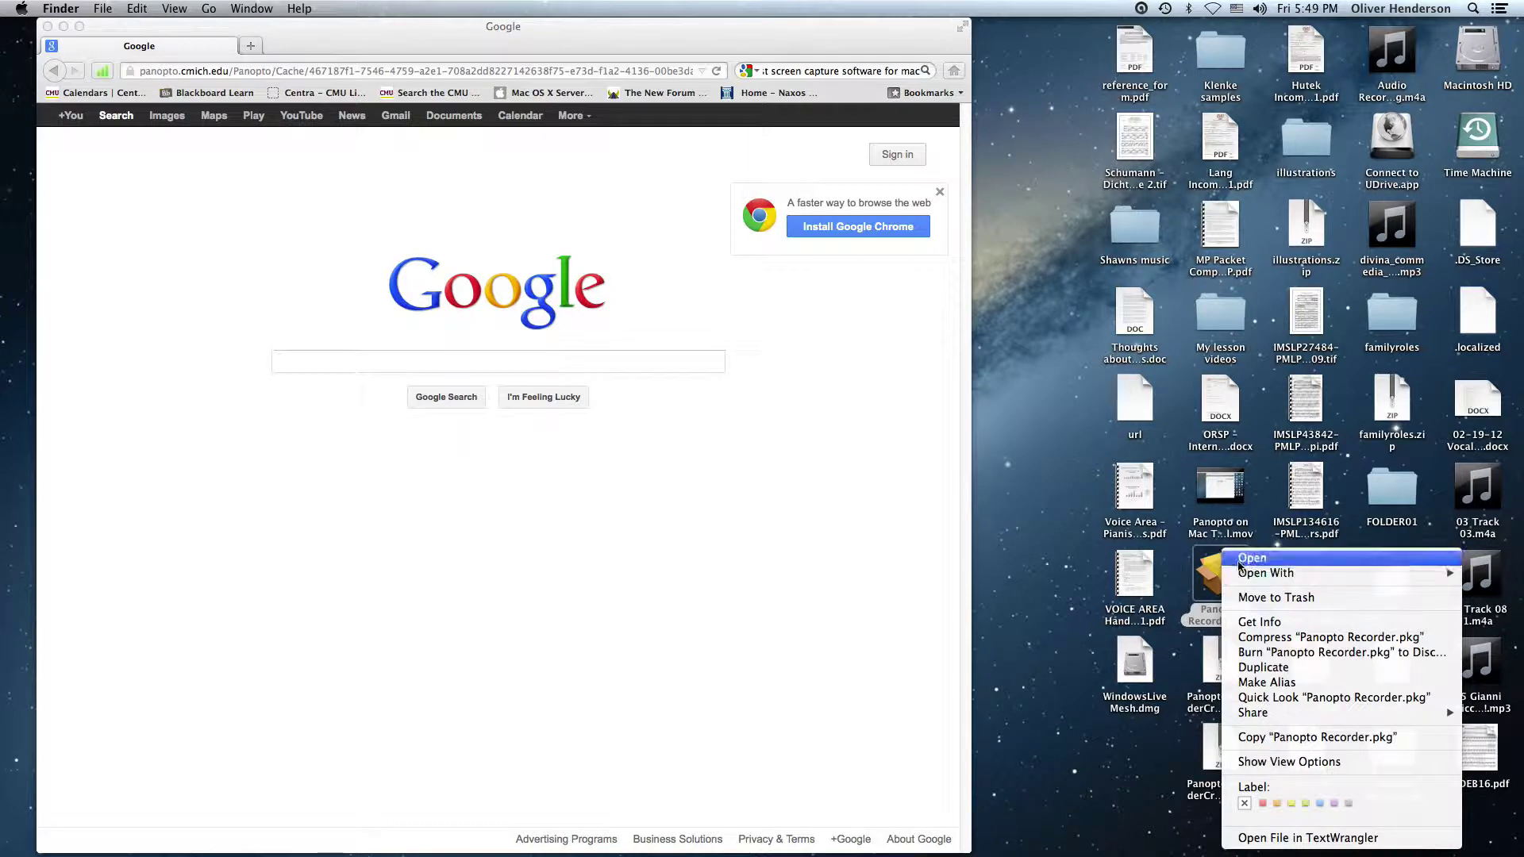
pyautogui.click(1247, 559)
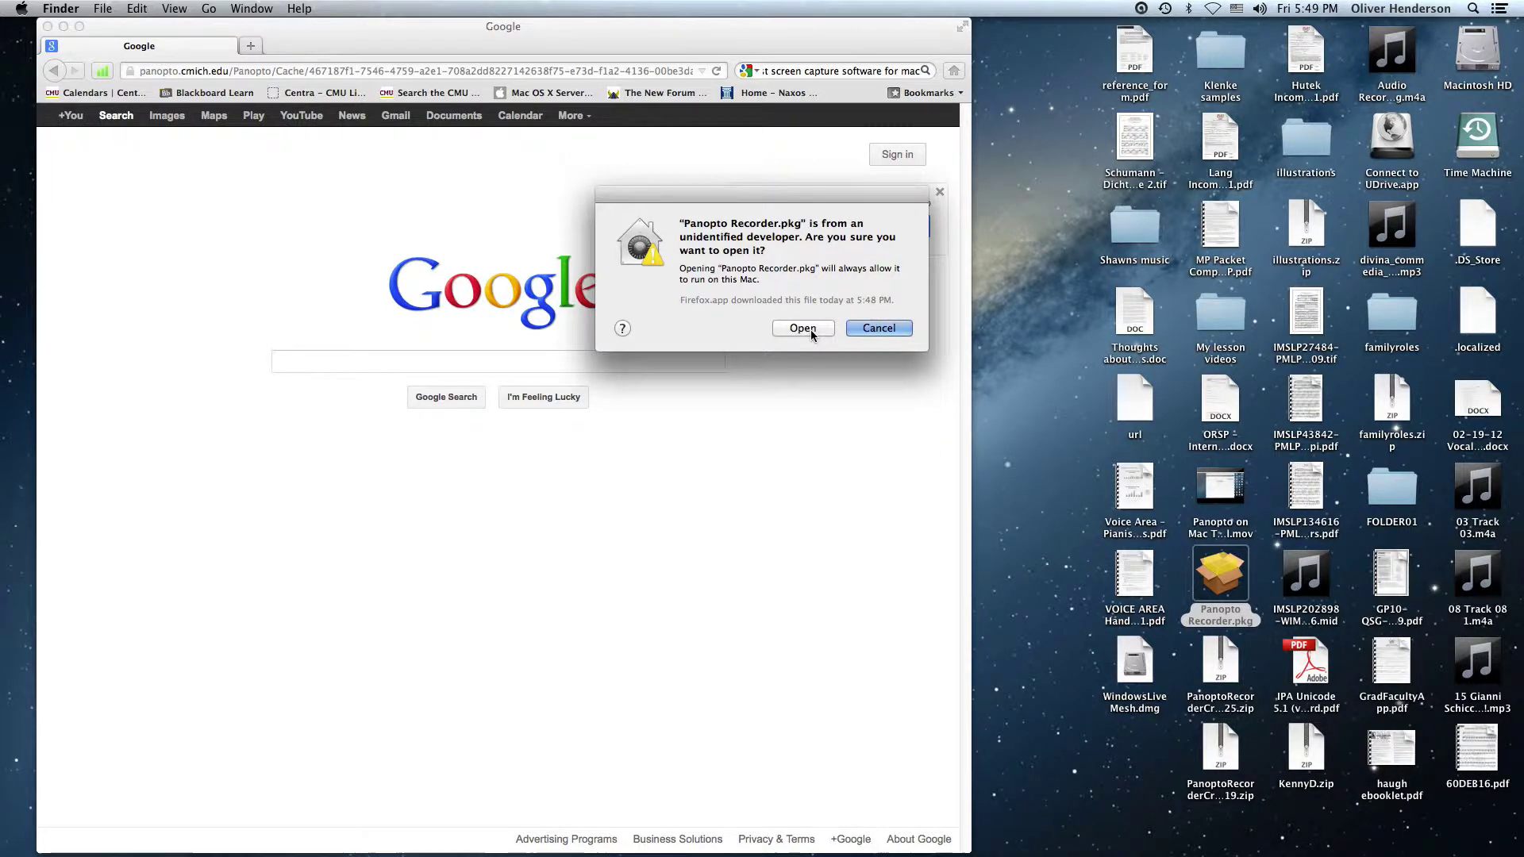
pyautogui.click(803, 328)
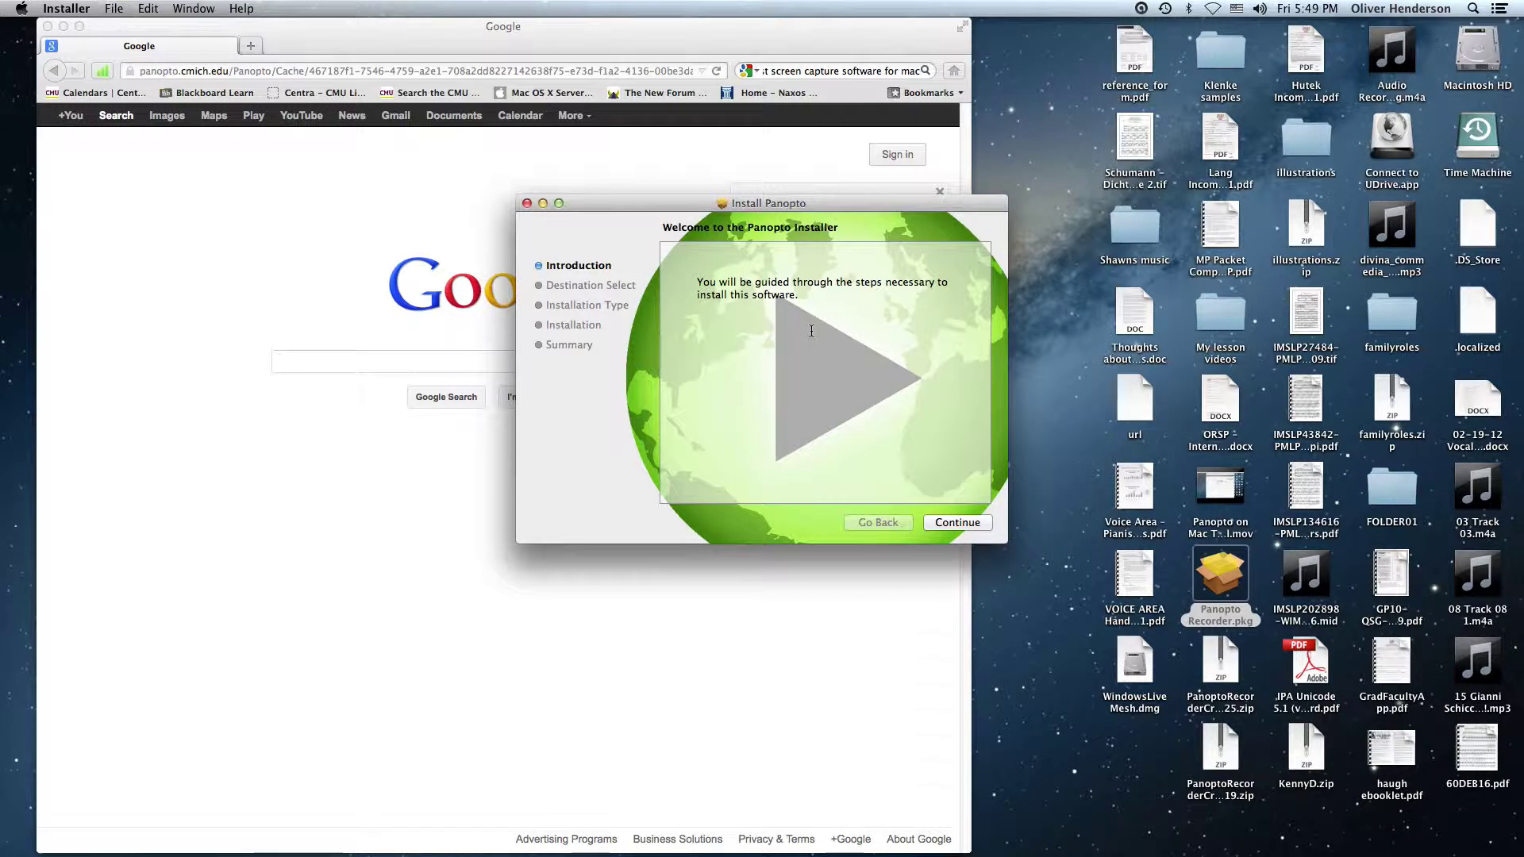
# Run the standard Panopto install on Macintosh HD, authorize with the admin password, and close when done
pyautogui.click(964, 524)
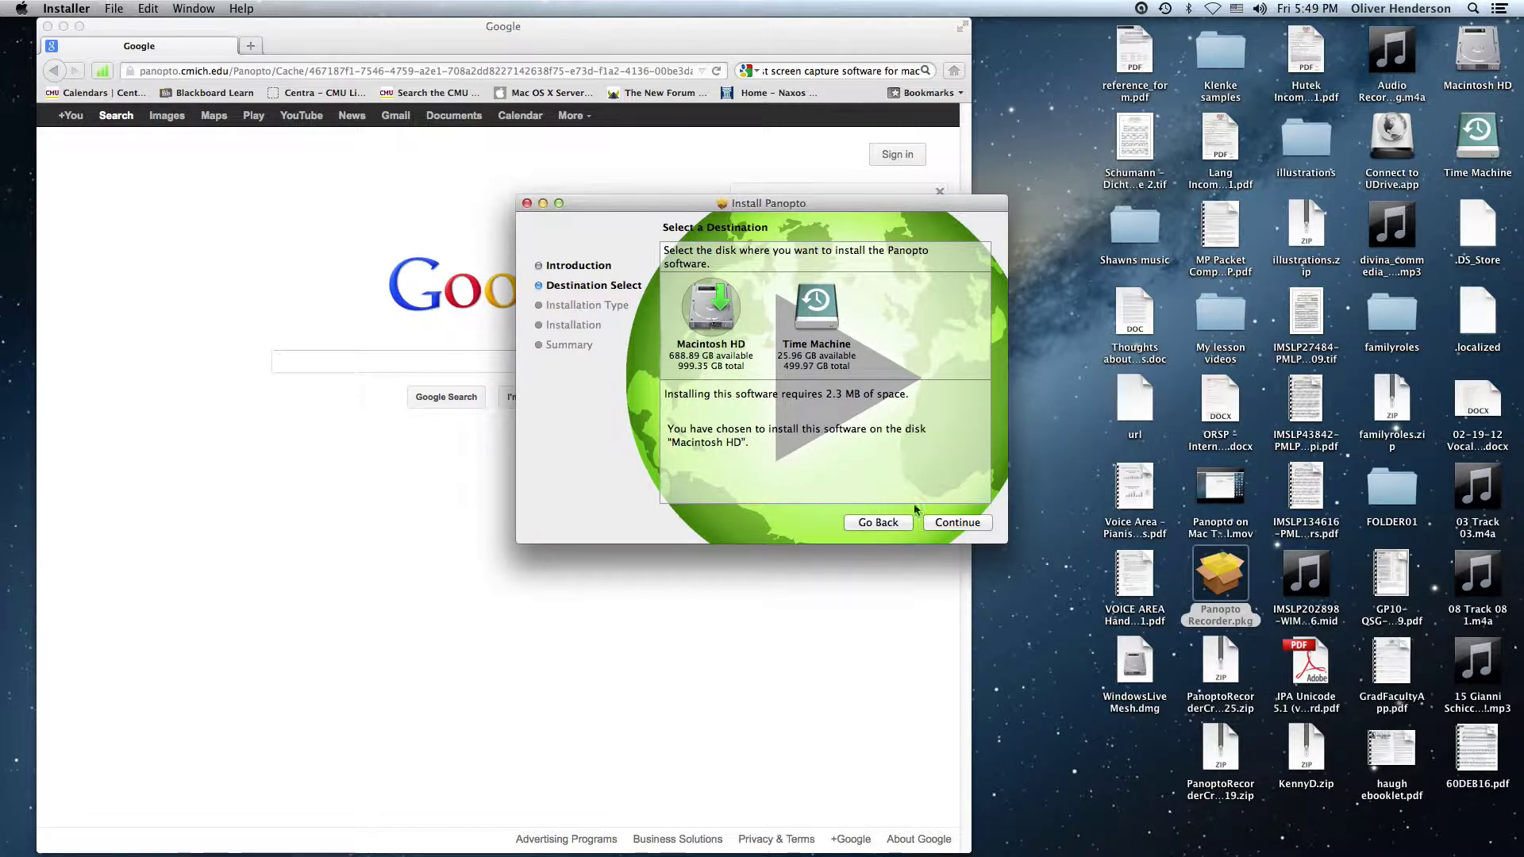
pyautogui.click(978, 523)
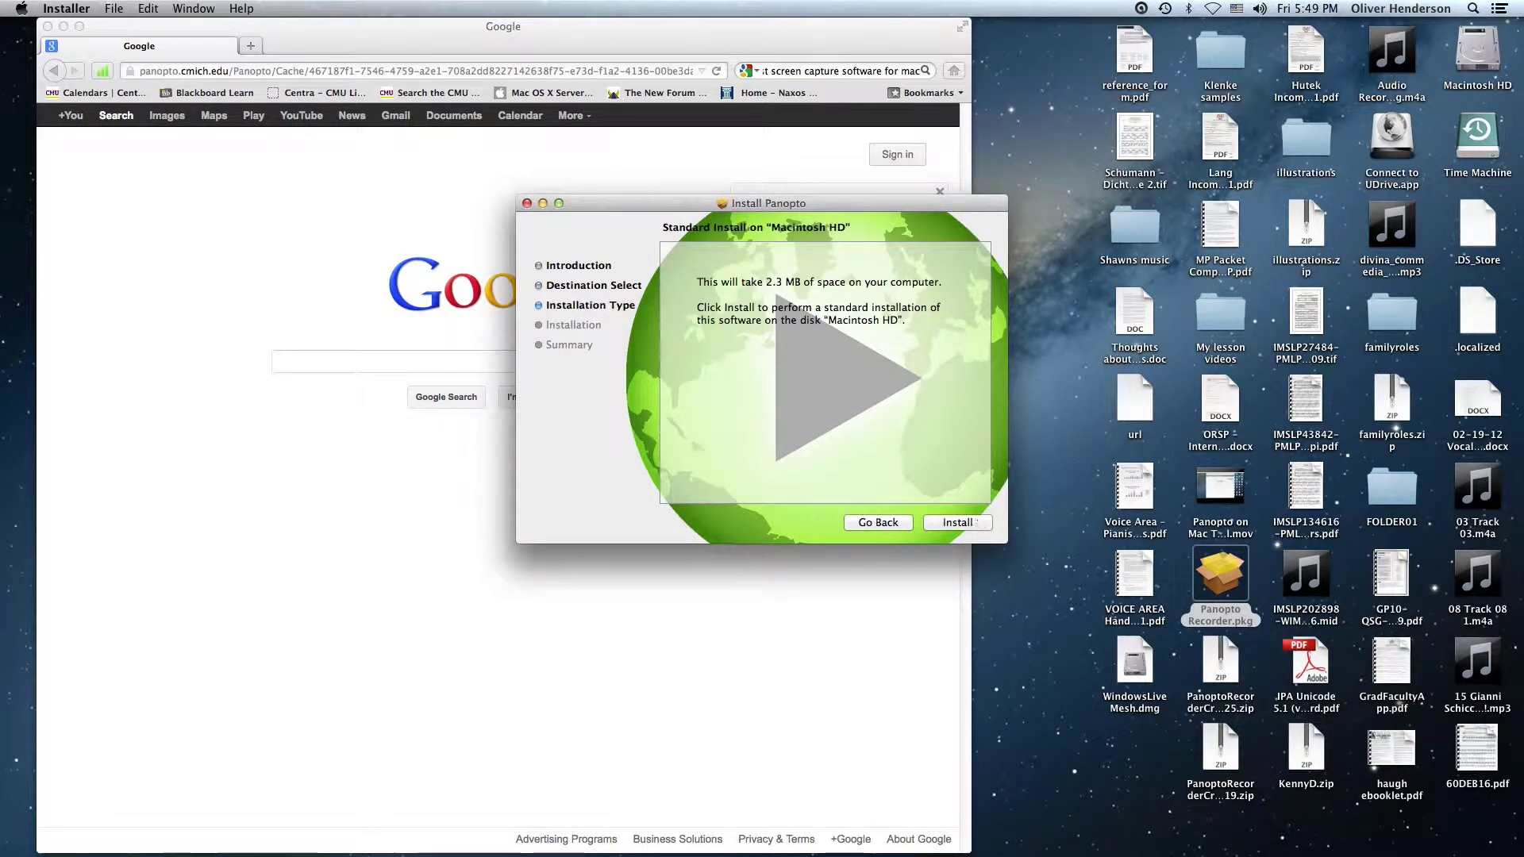
pyautogui.click(974, 523)
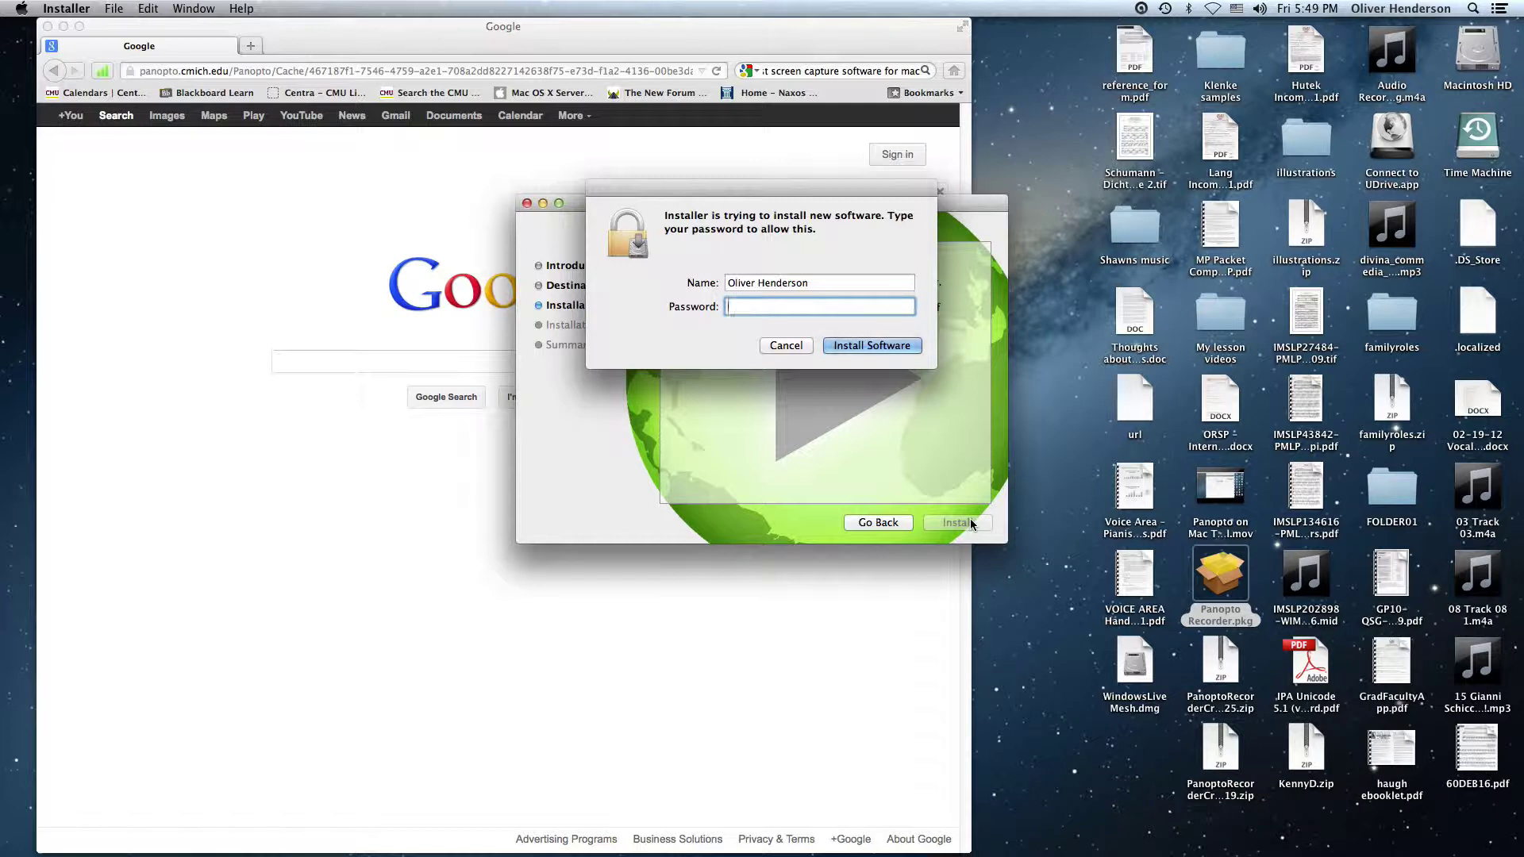
pyautogui.write('********')
pyautogui.click(899, 347)
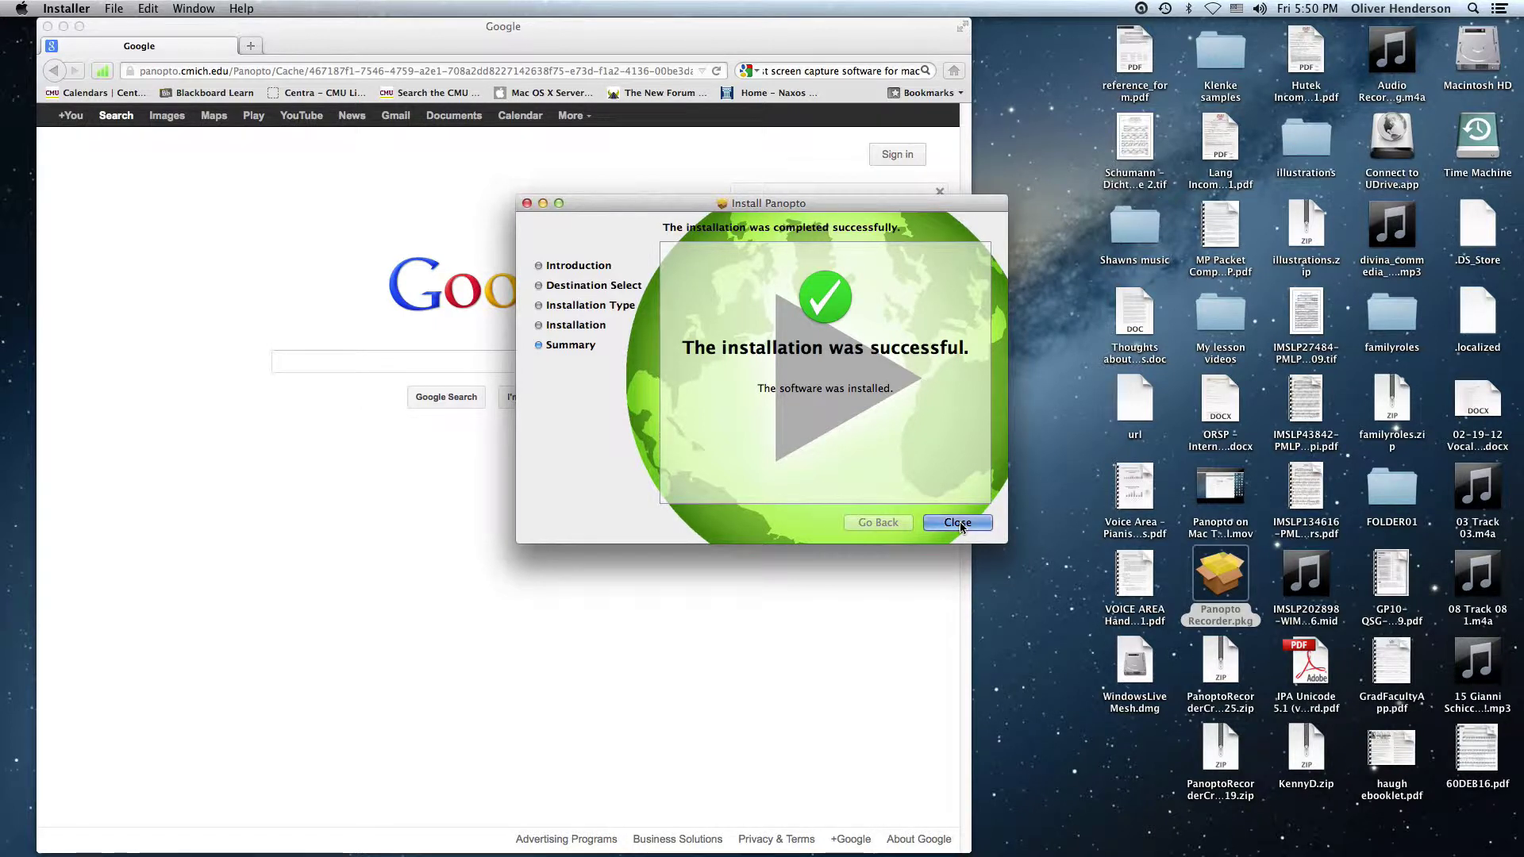
pyautogui.click(962, 528)
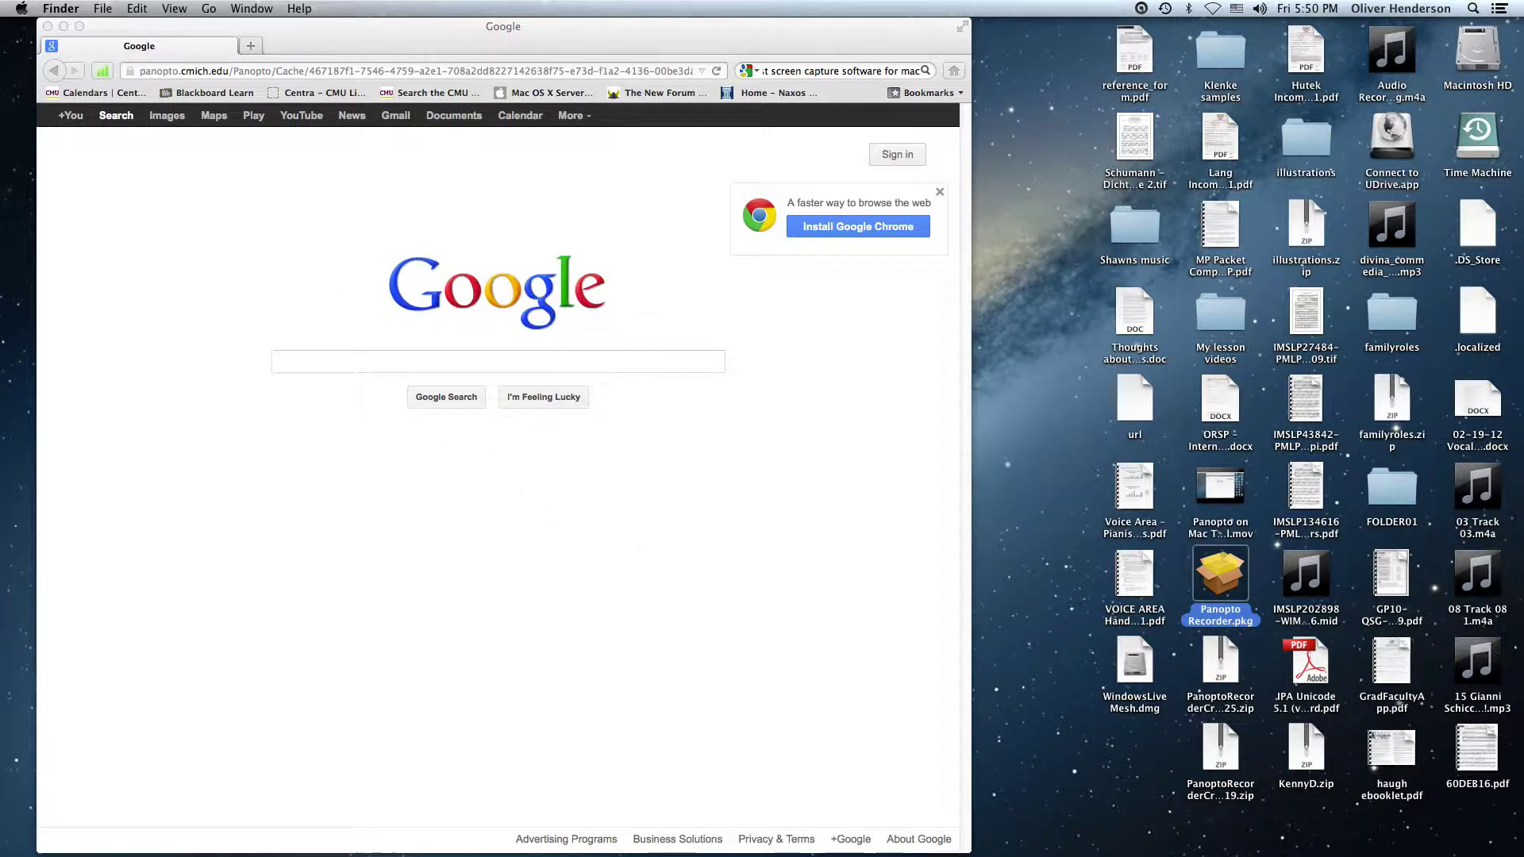
# Open a new Finder window with File > New Finder Window and show the Applications folder
pyautogui.moveTo(59, 32); pyautogui.dragTo(282, 32)
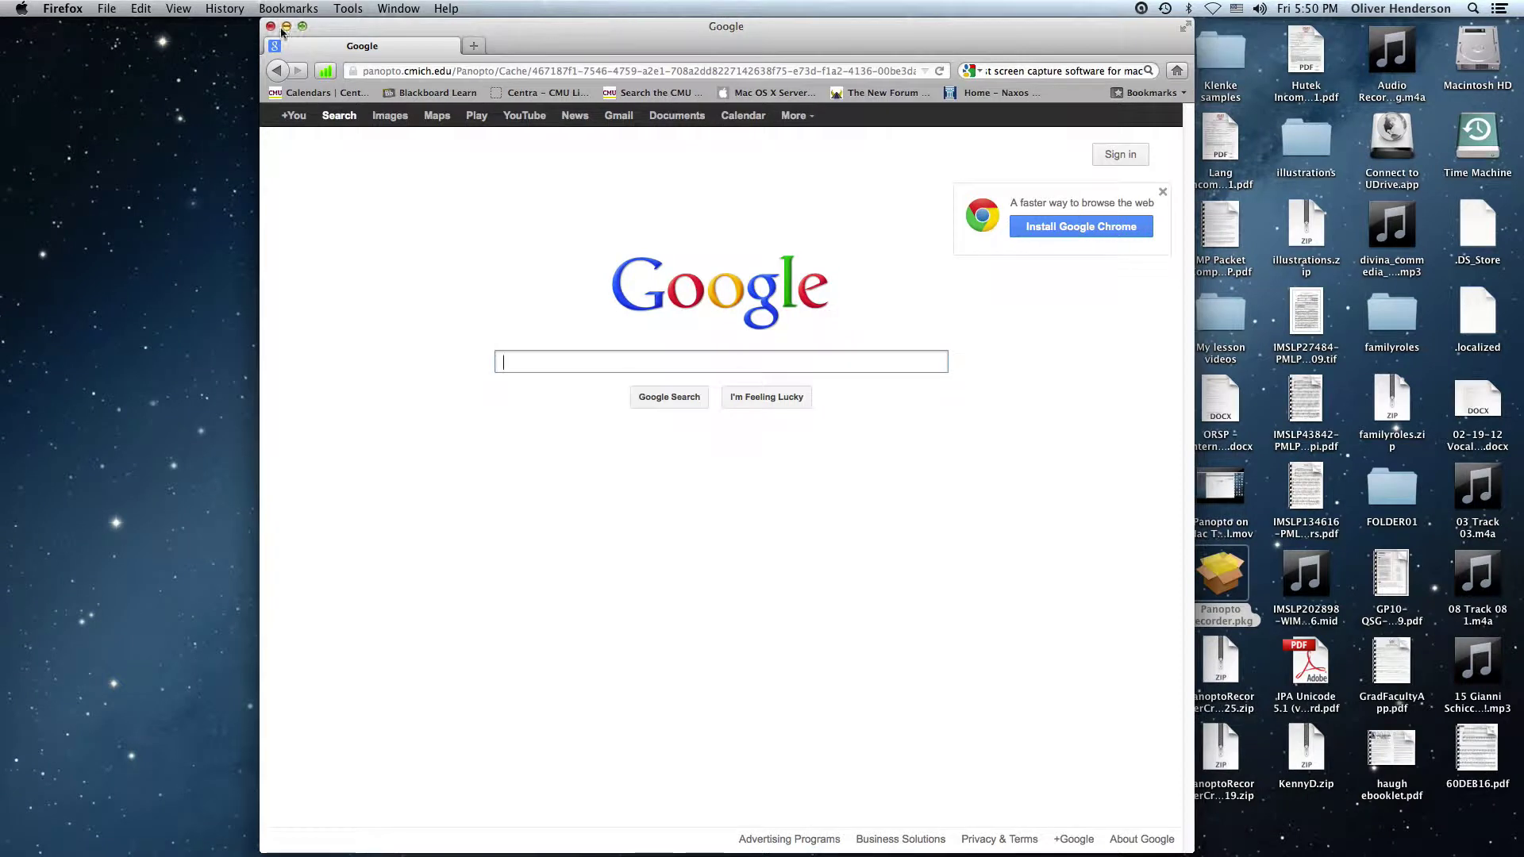
pyautogui.click(123, 30)
pyautogui.click(65, 10)
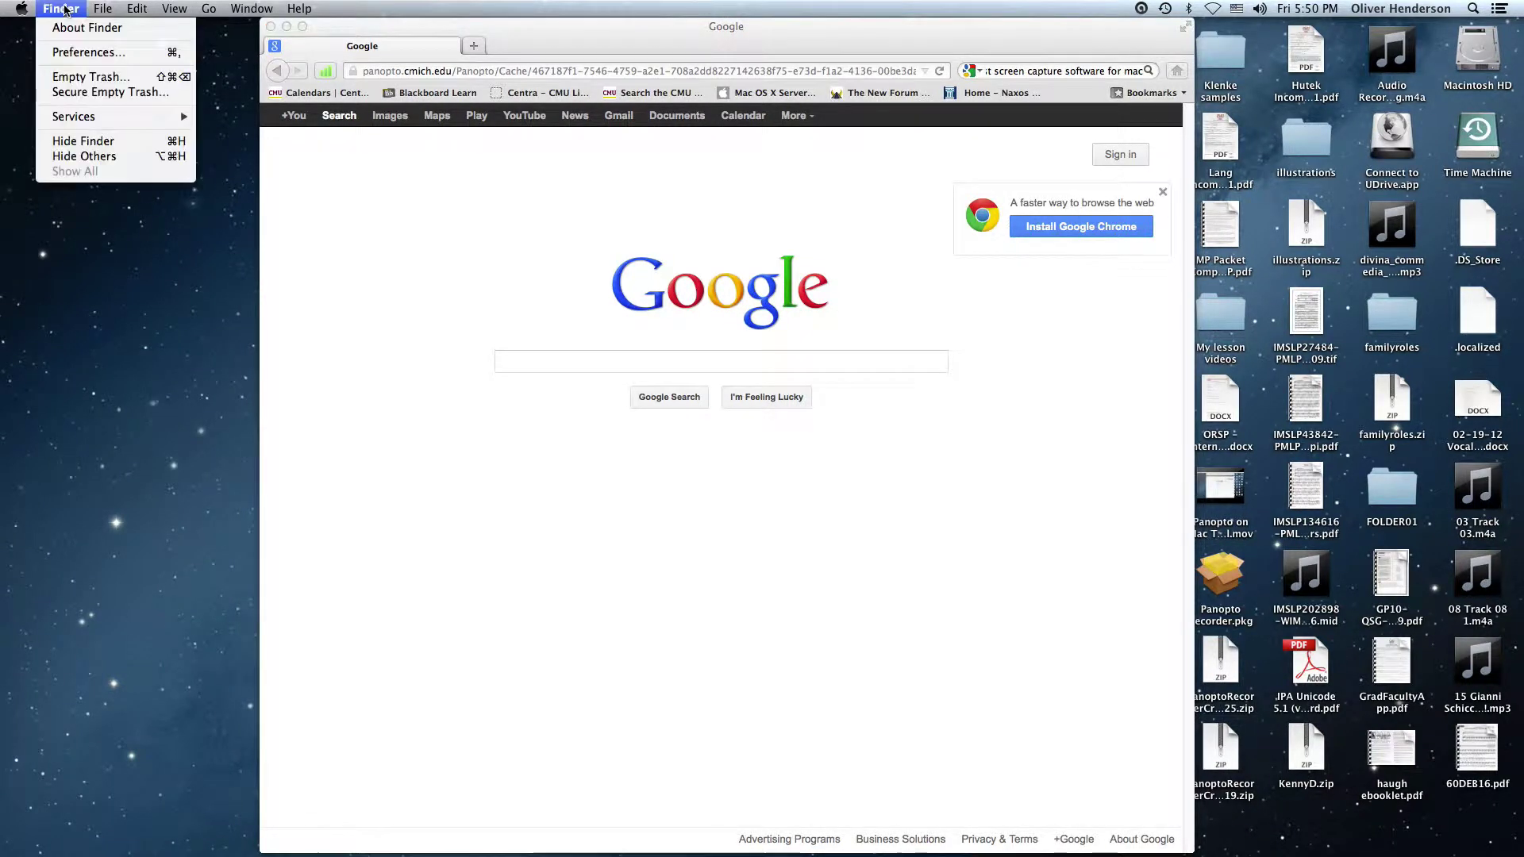
pyautogui.click(65, 9)
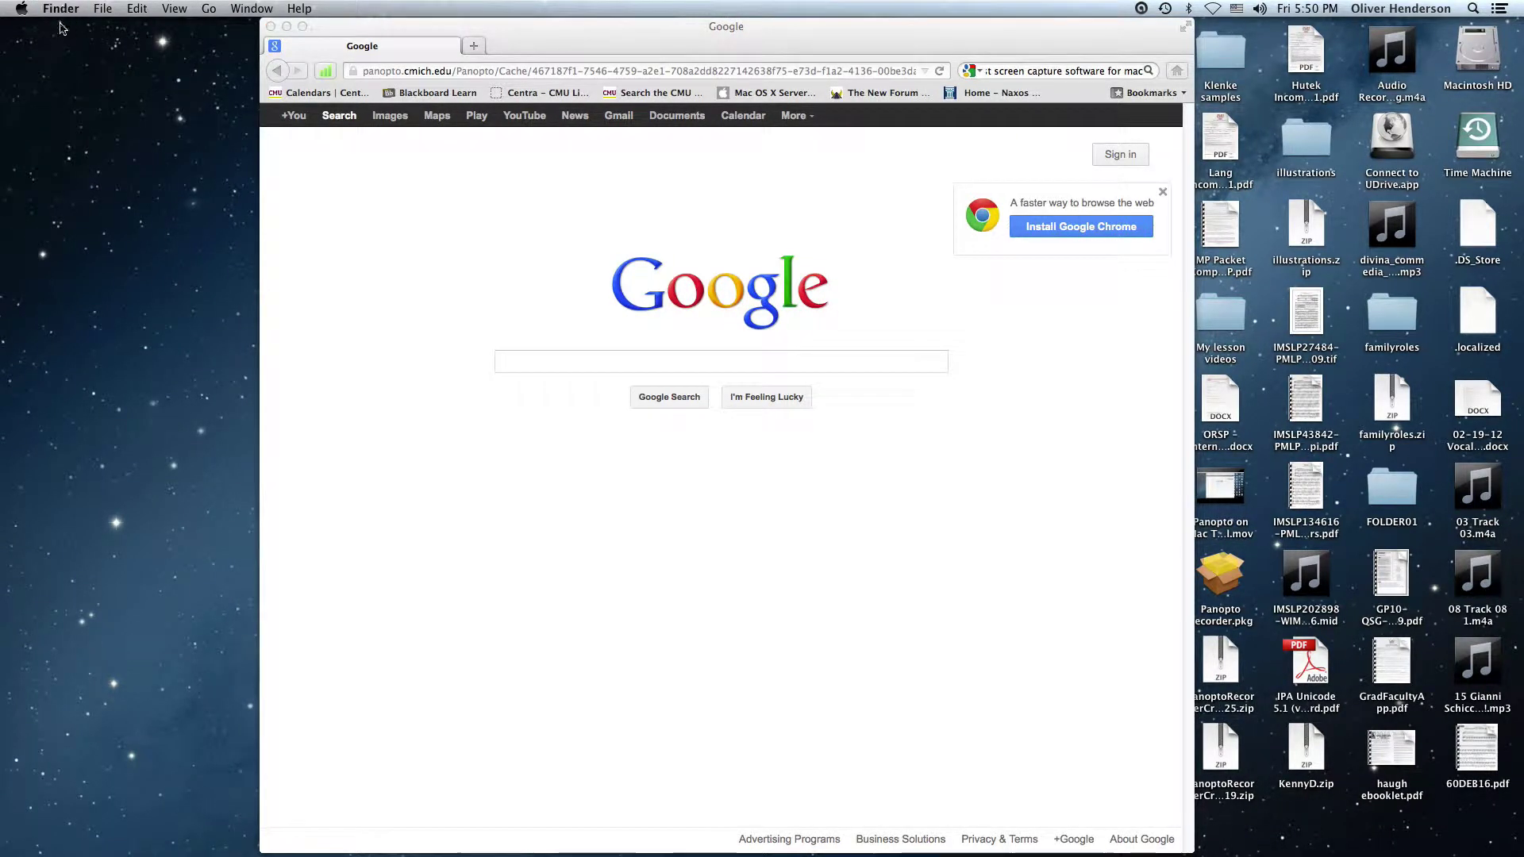
pyautogui.click(77, 127)
pyautogui.click(65, 10)
pyautogui.moveTo(108, 8)
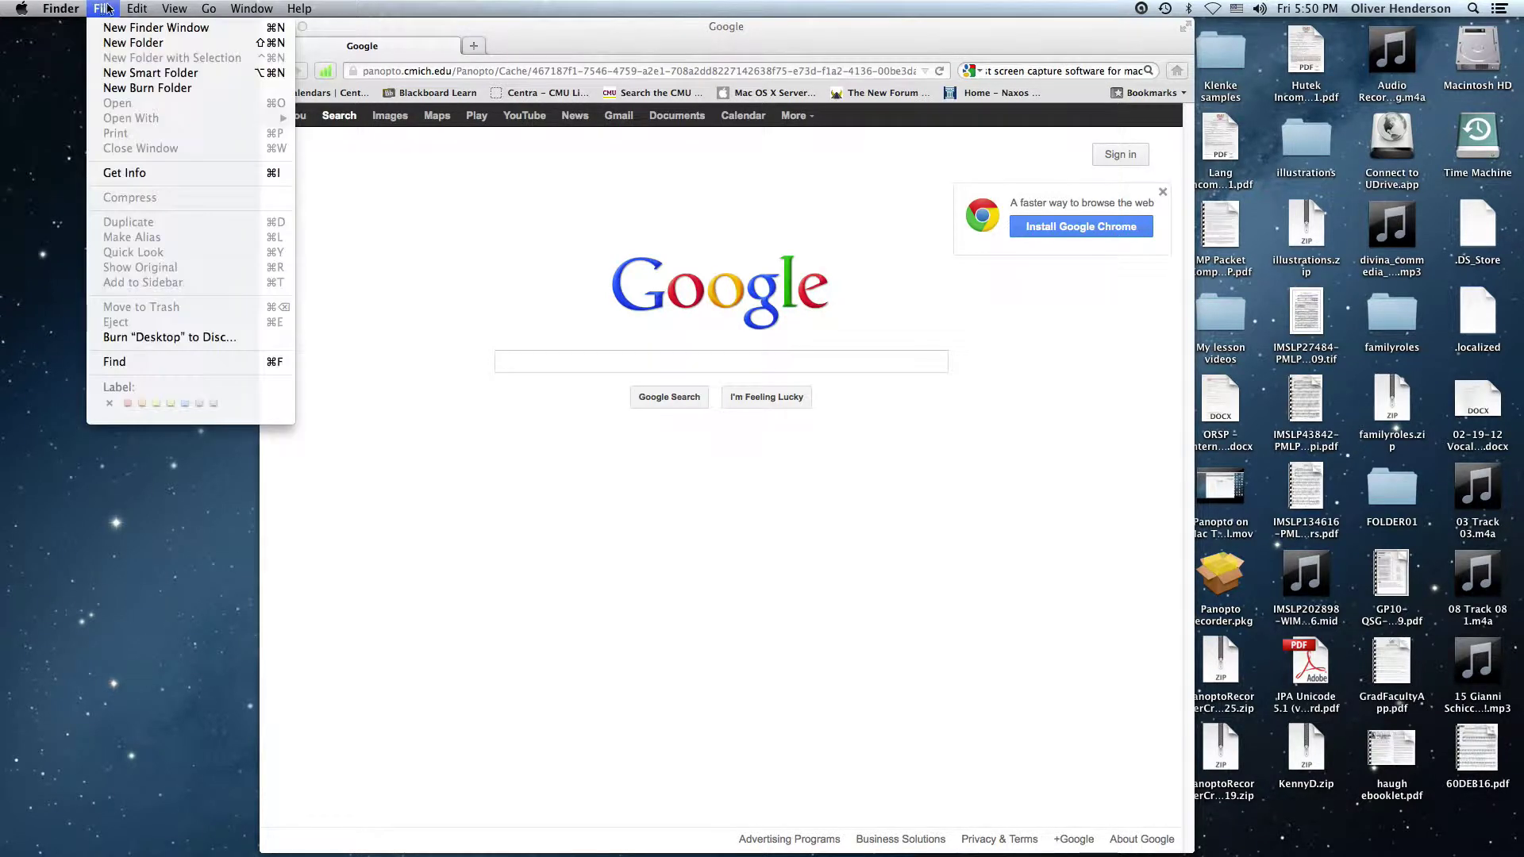
pyautogui.click(123, 28)
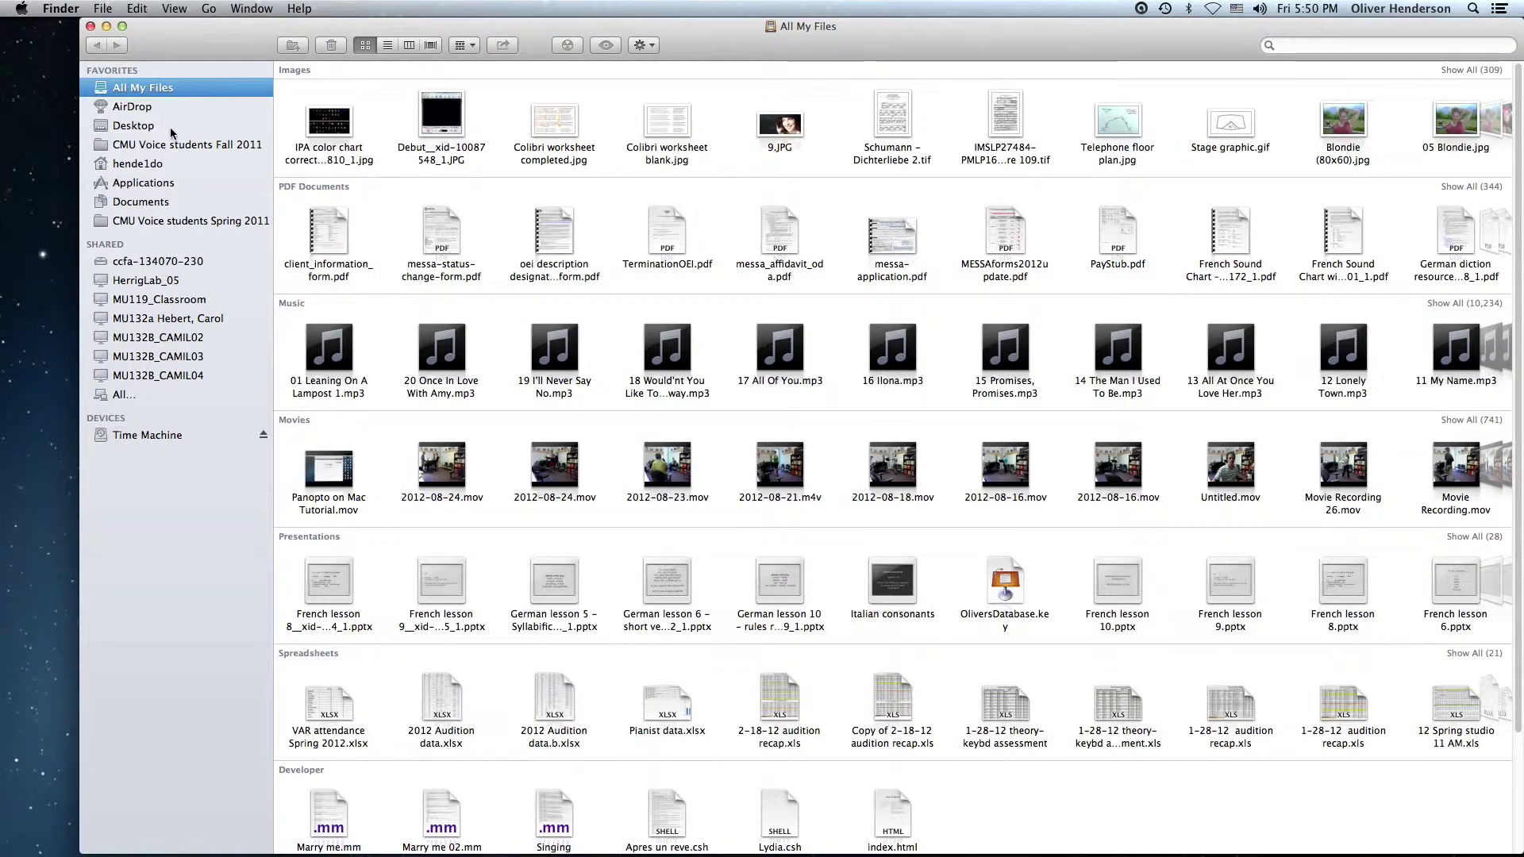
pyautogui.click(154, 184)
pyautogui.click(153, 185)
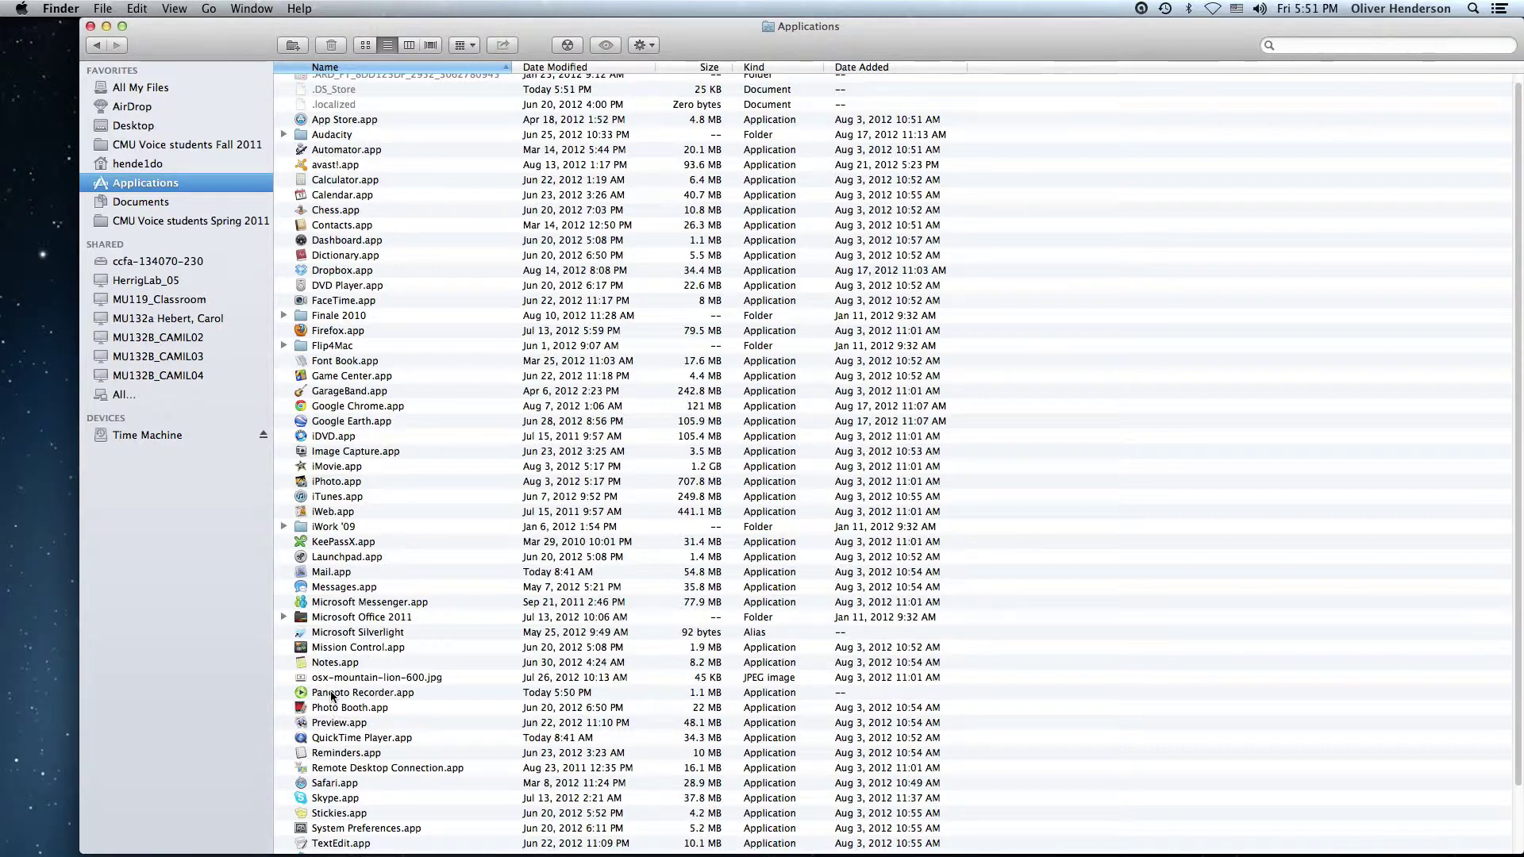
# Launch Panopto Recorder.app from the Applications folder
pyautogui.doubleClick(332, 696)
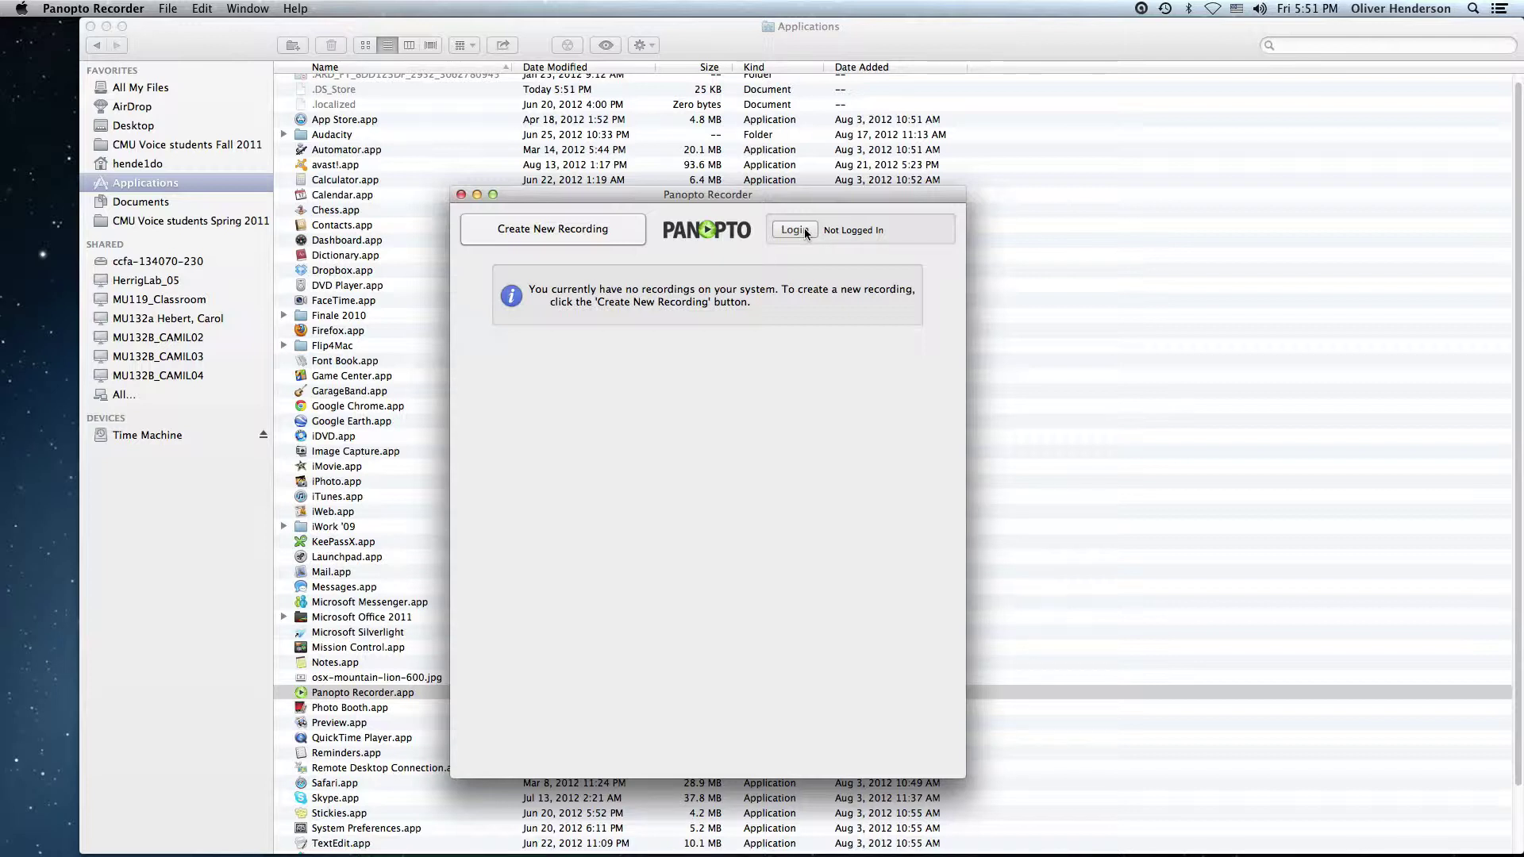
# Fetch providers for panopto.cmich.edu and select CMU Blackboard System as the login provider
pyautogui.click(805, 230)
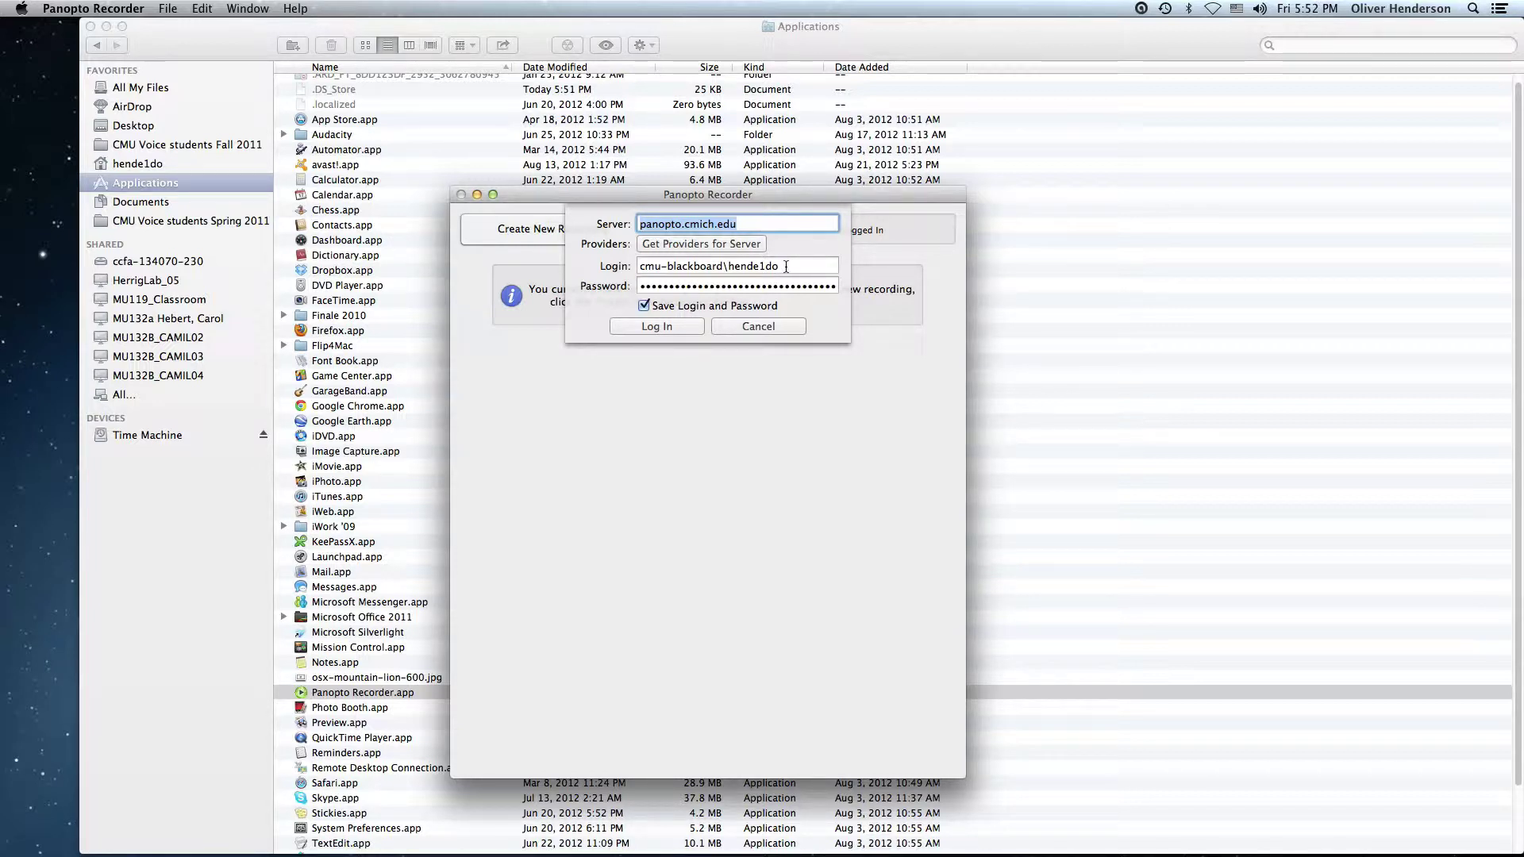
pyautogui.click(786, 266)
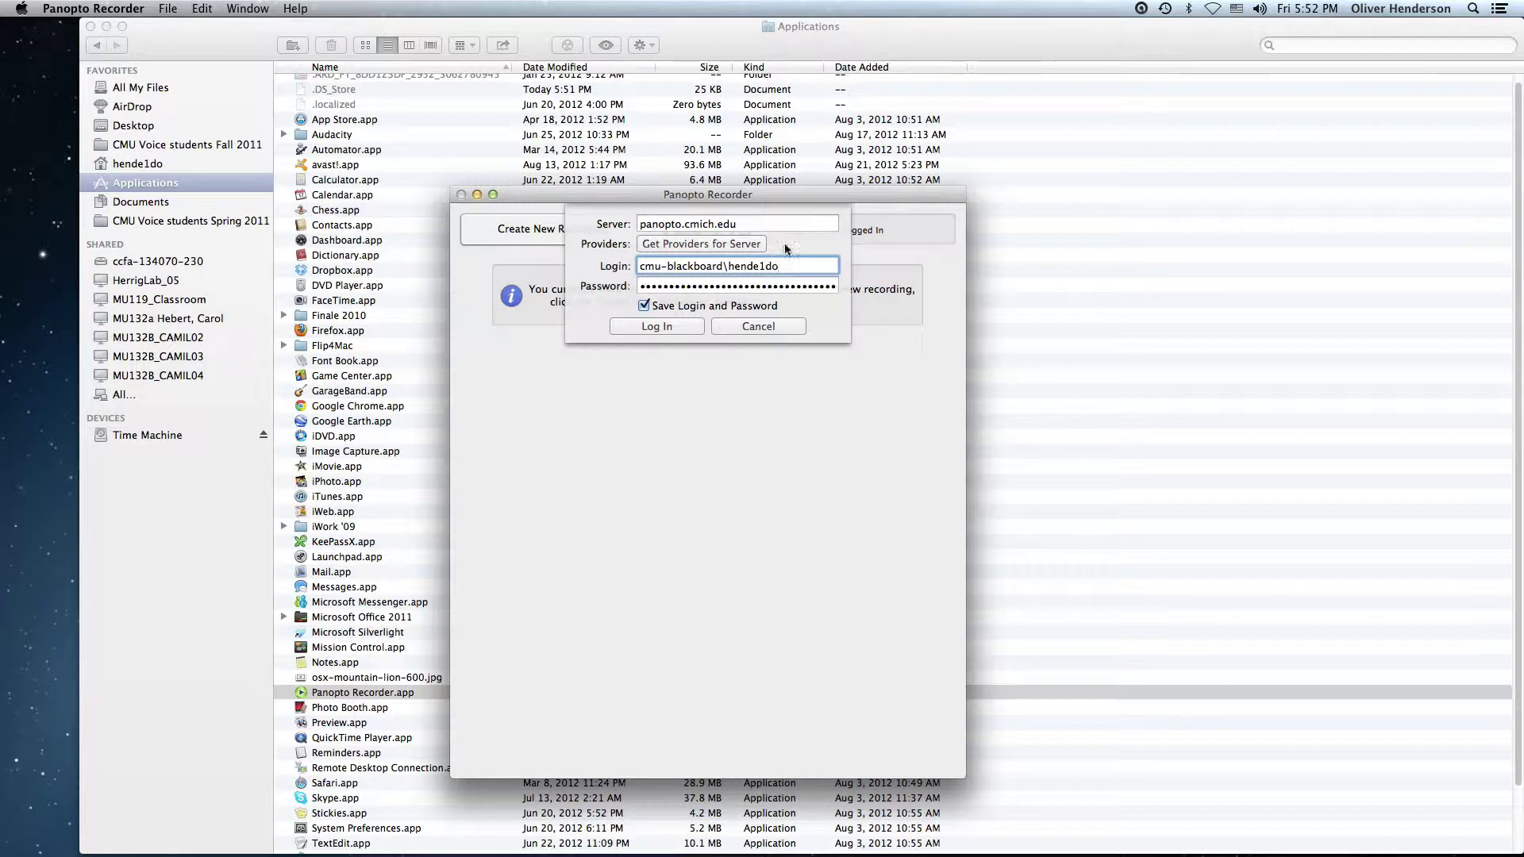
pyautogui.click(739, 247)
pyautogui.click(833, 247)
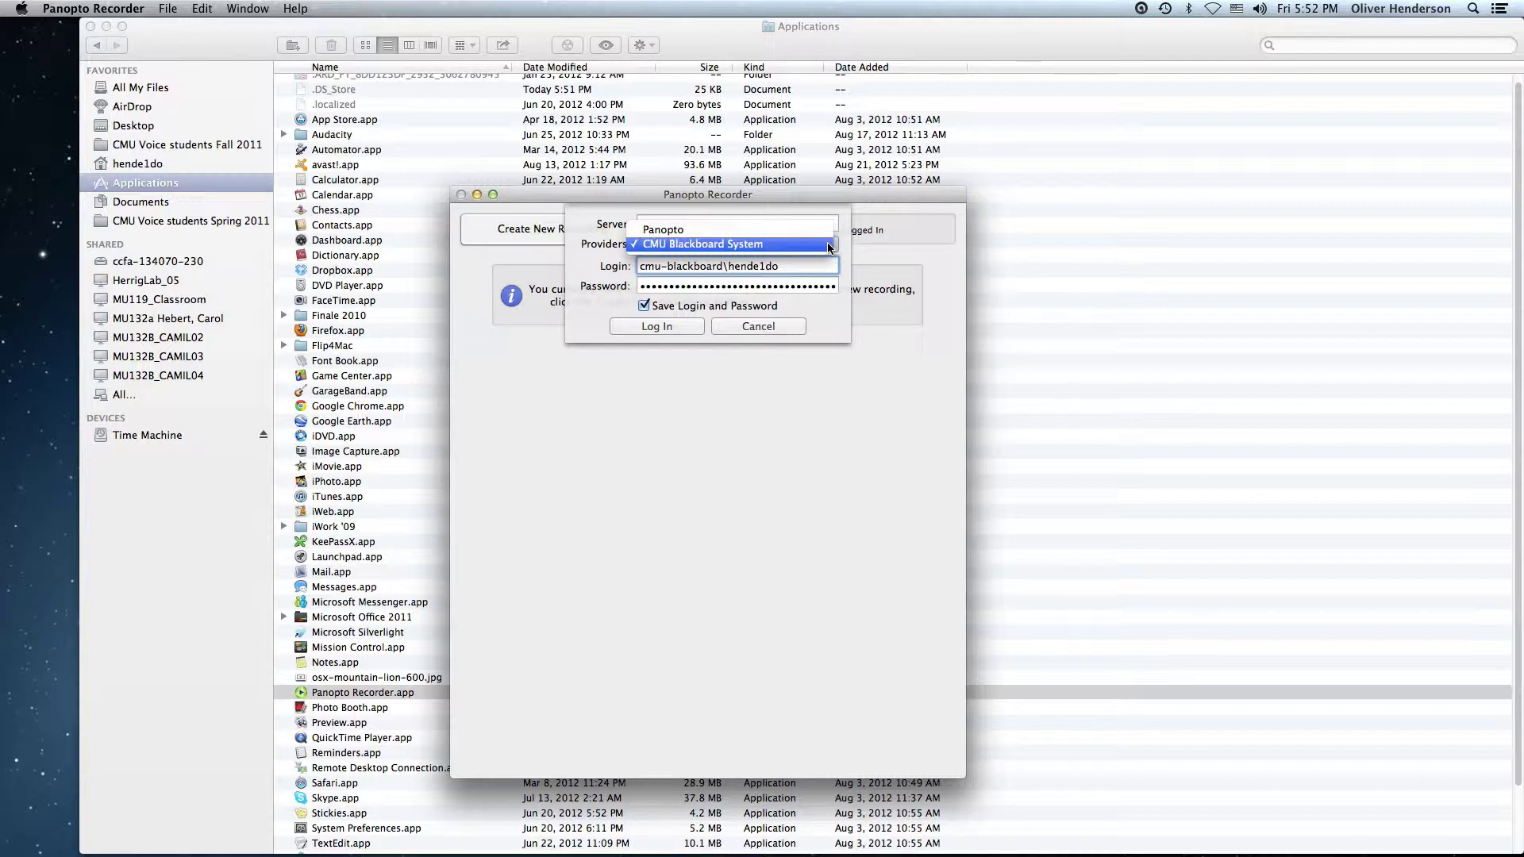
pyautogui.click(828, 246)
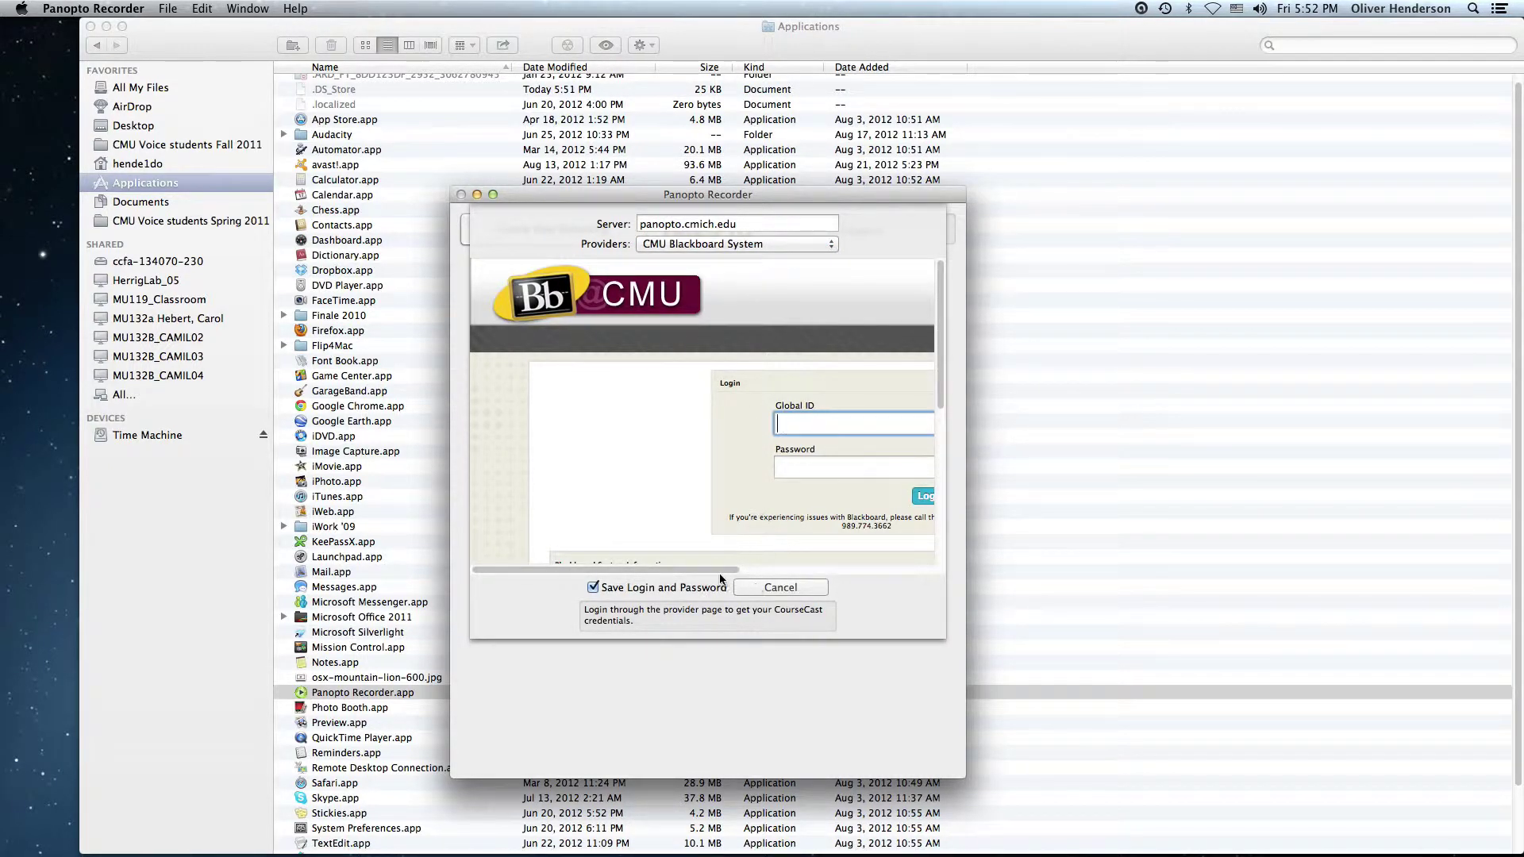
# Enter your Global ID and password on the Blackboard page and log in
pyautogui.moveTo(716, 569); pyautogui.dragTo(782, 556)
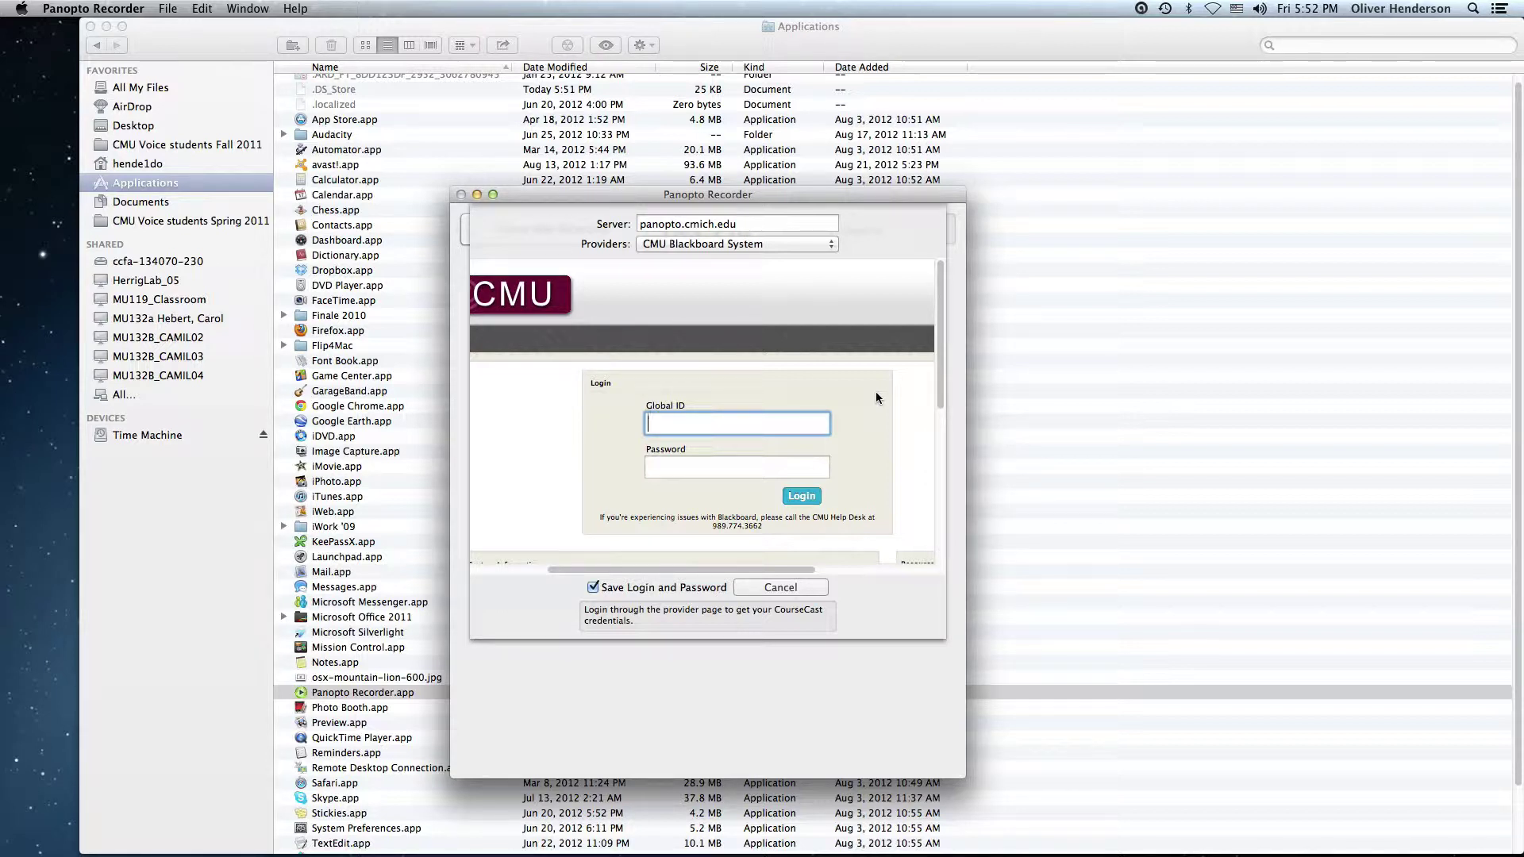
pyautogui.press('Tab')
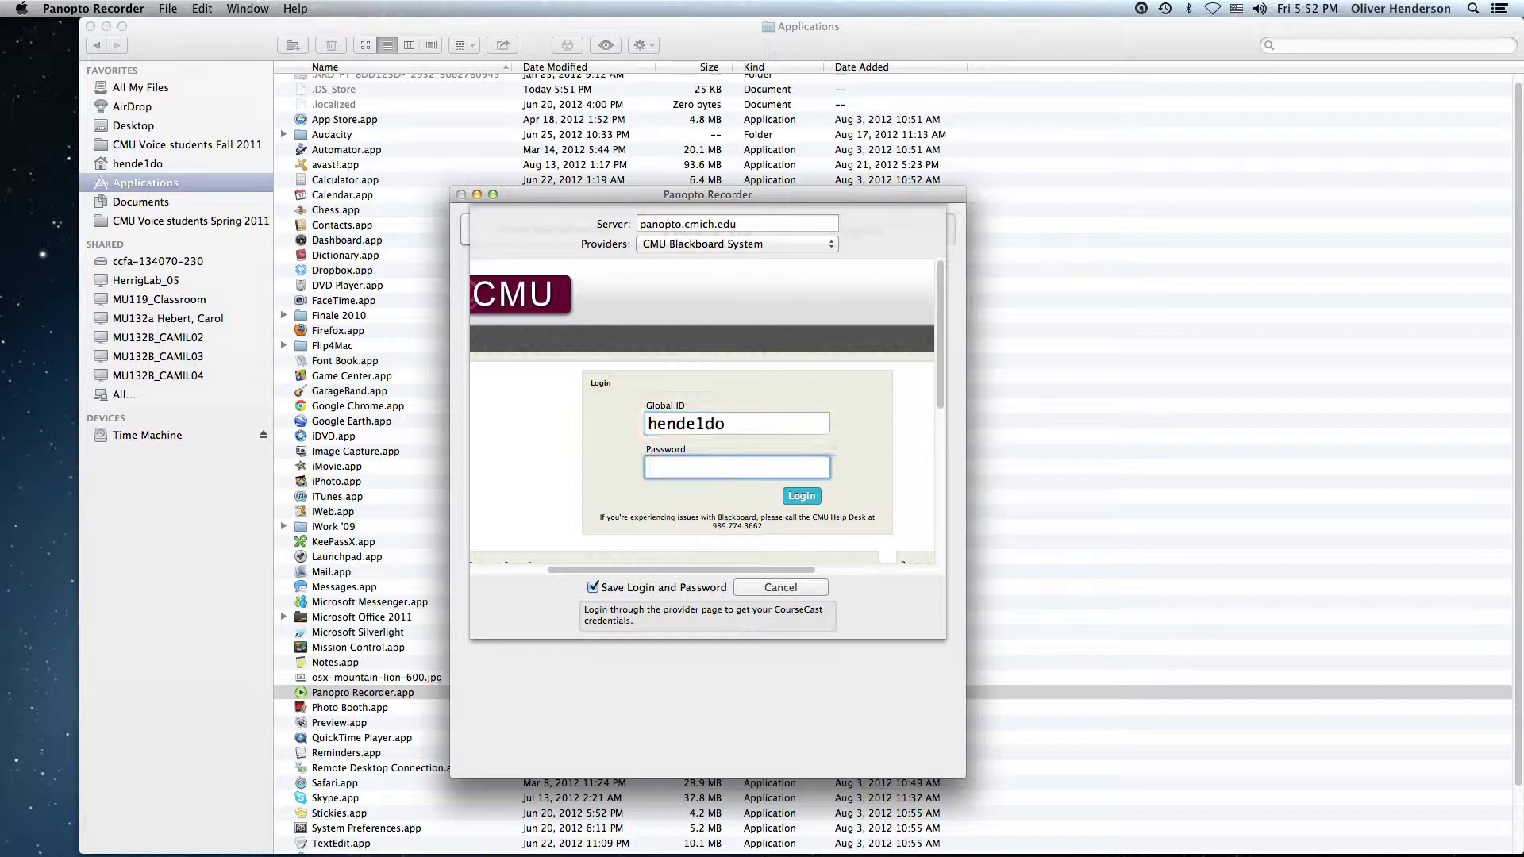
pyautogui.write('••••••••')
pyautogui.click(811, 497)
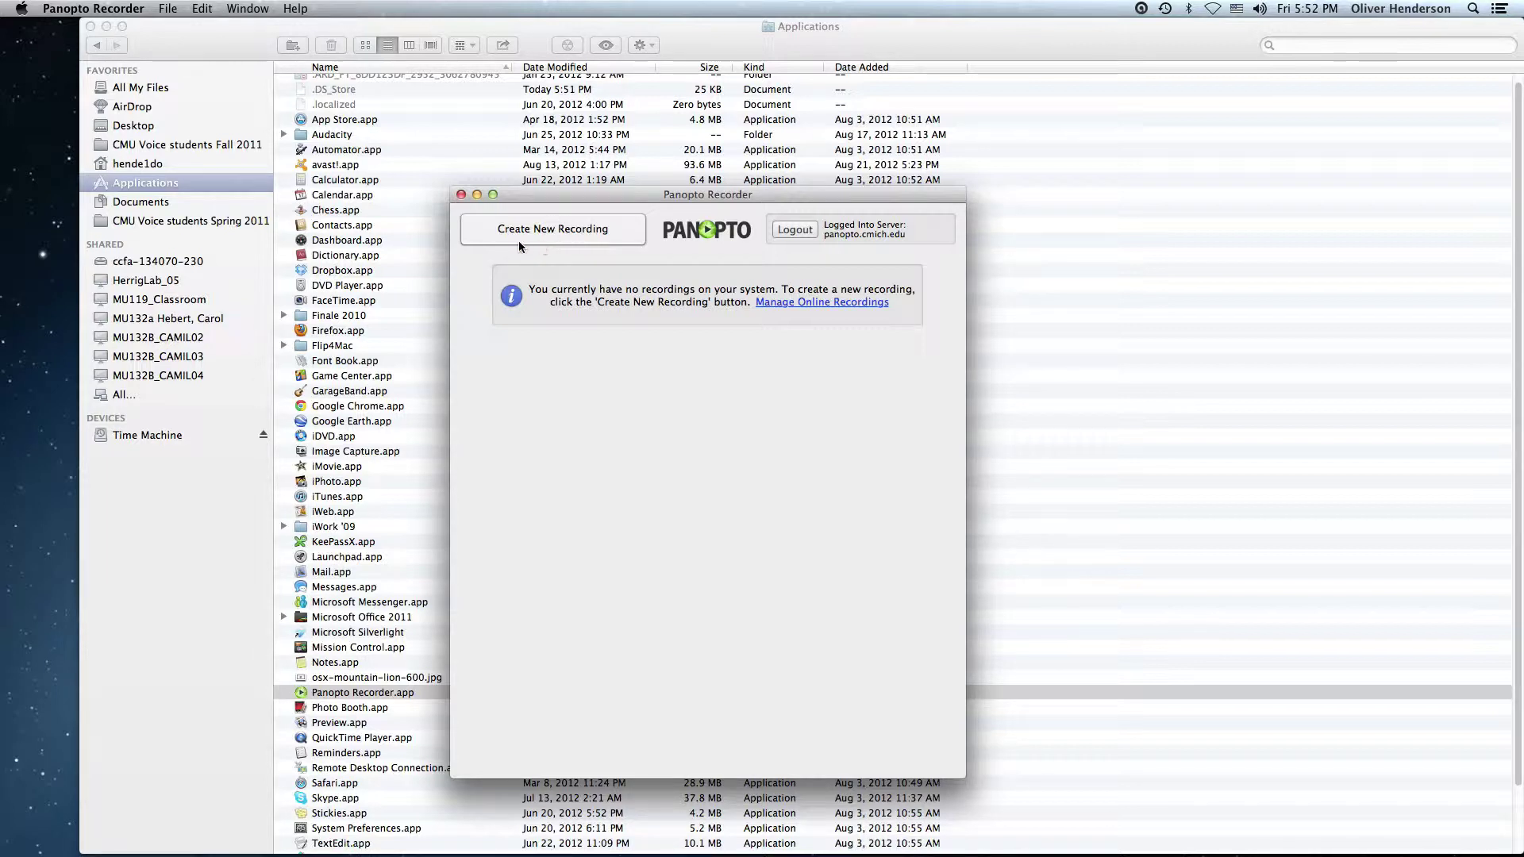
# Create a new recording, decline Keynote capture support, and keep FaceTime HD Camera as the video source
pyautogui.click(578, 227)
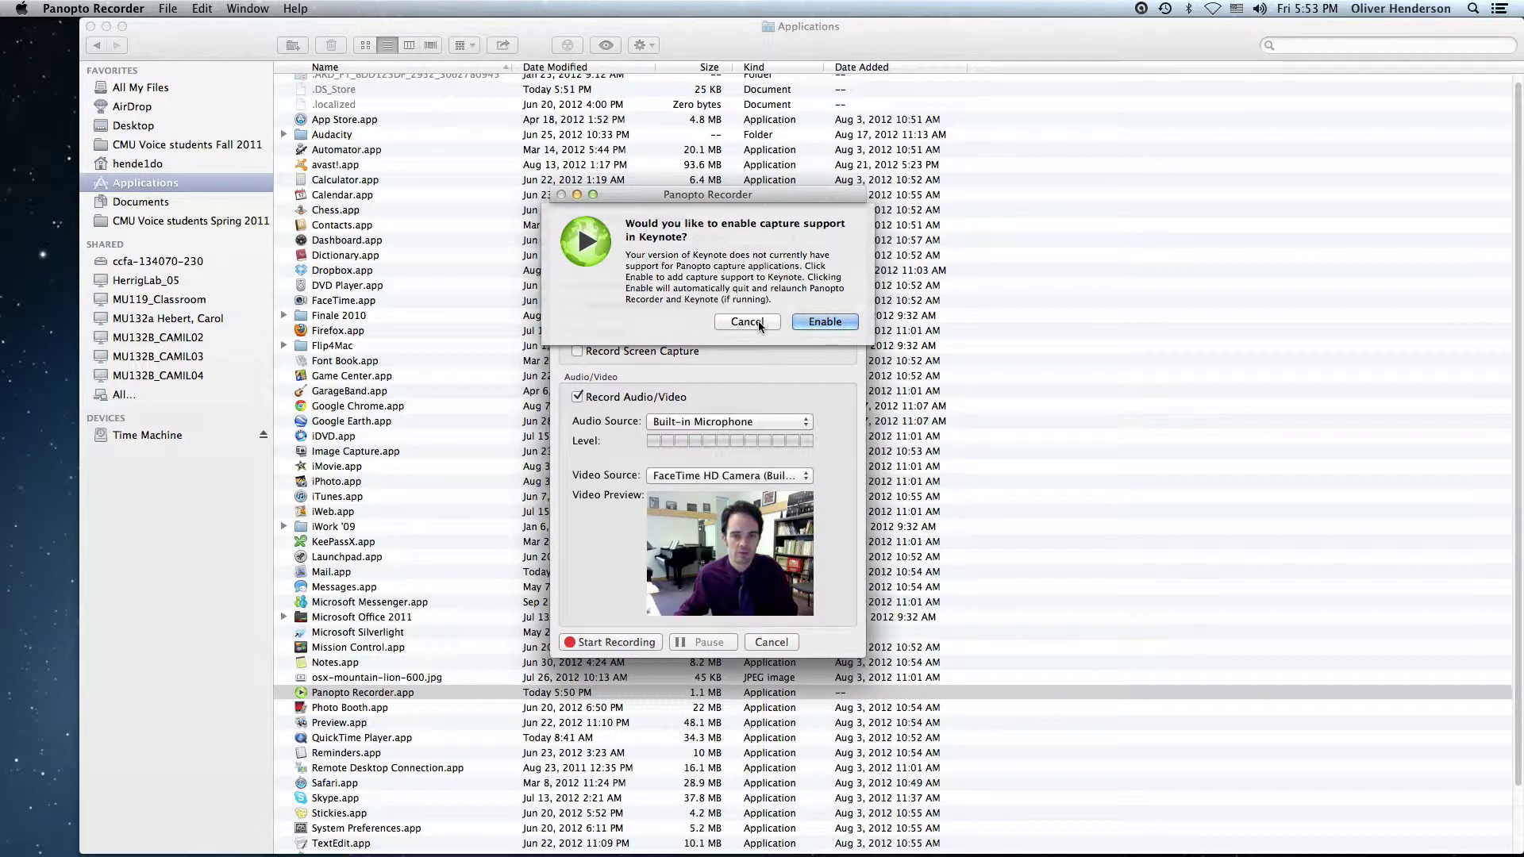
pyautogui.click(747, 321)
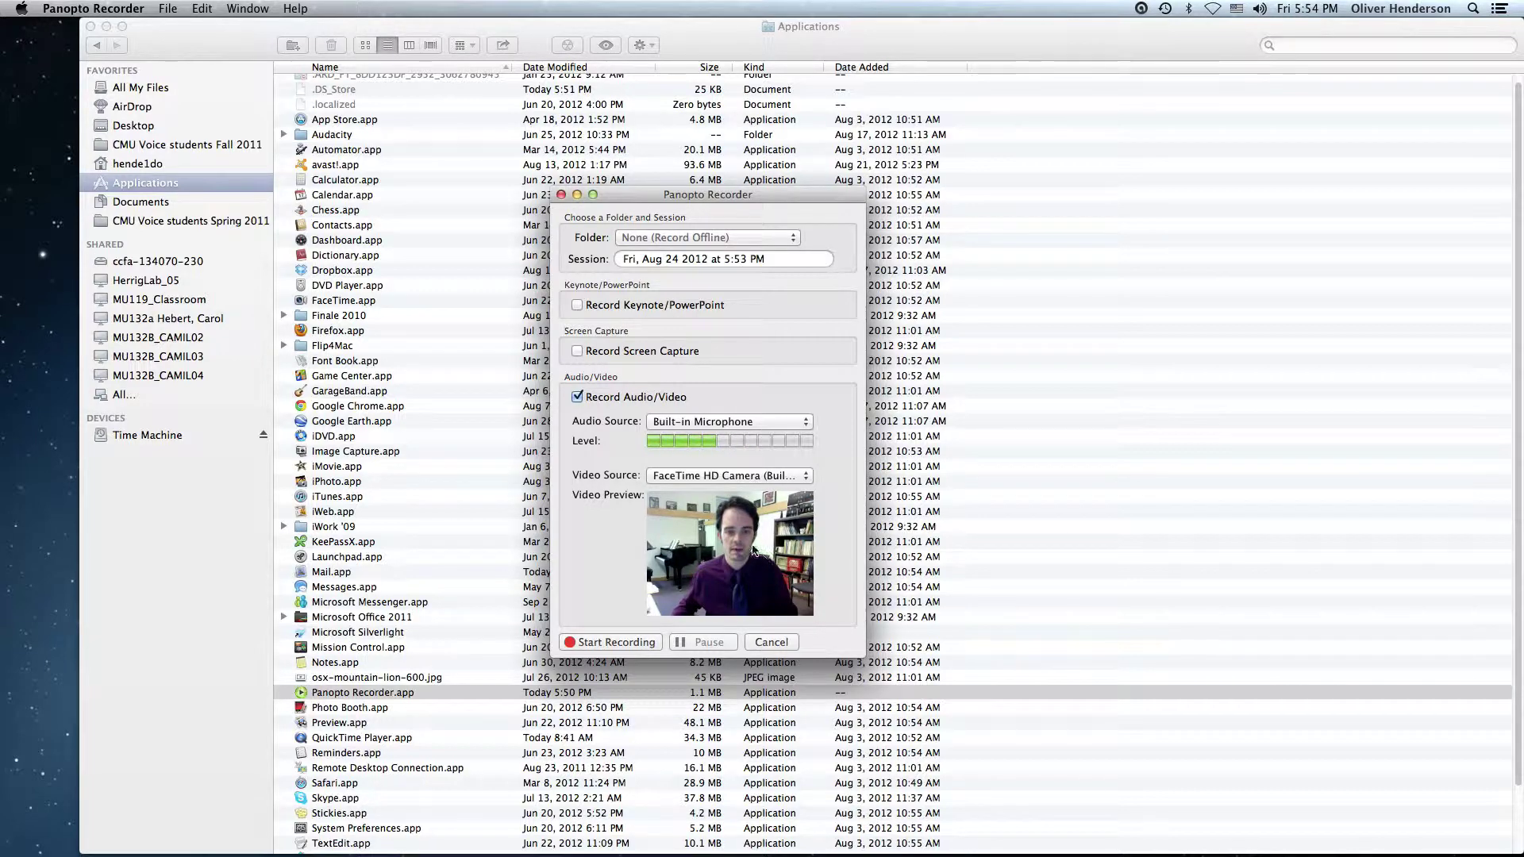
pyautogui.click(804, 478)
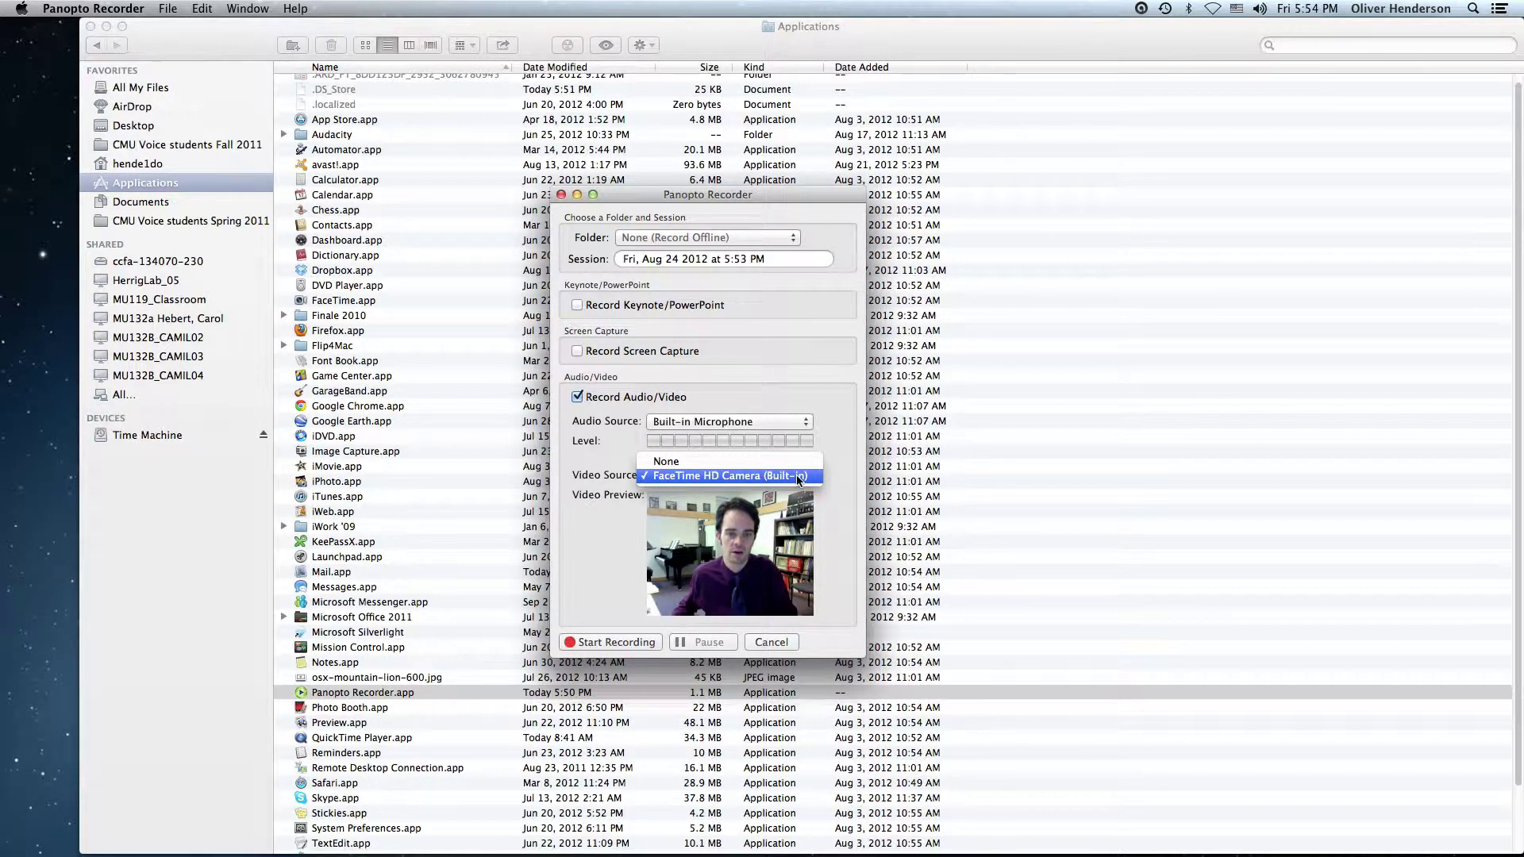
pyautogui.click(797, 475)
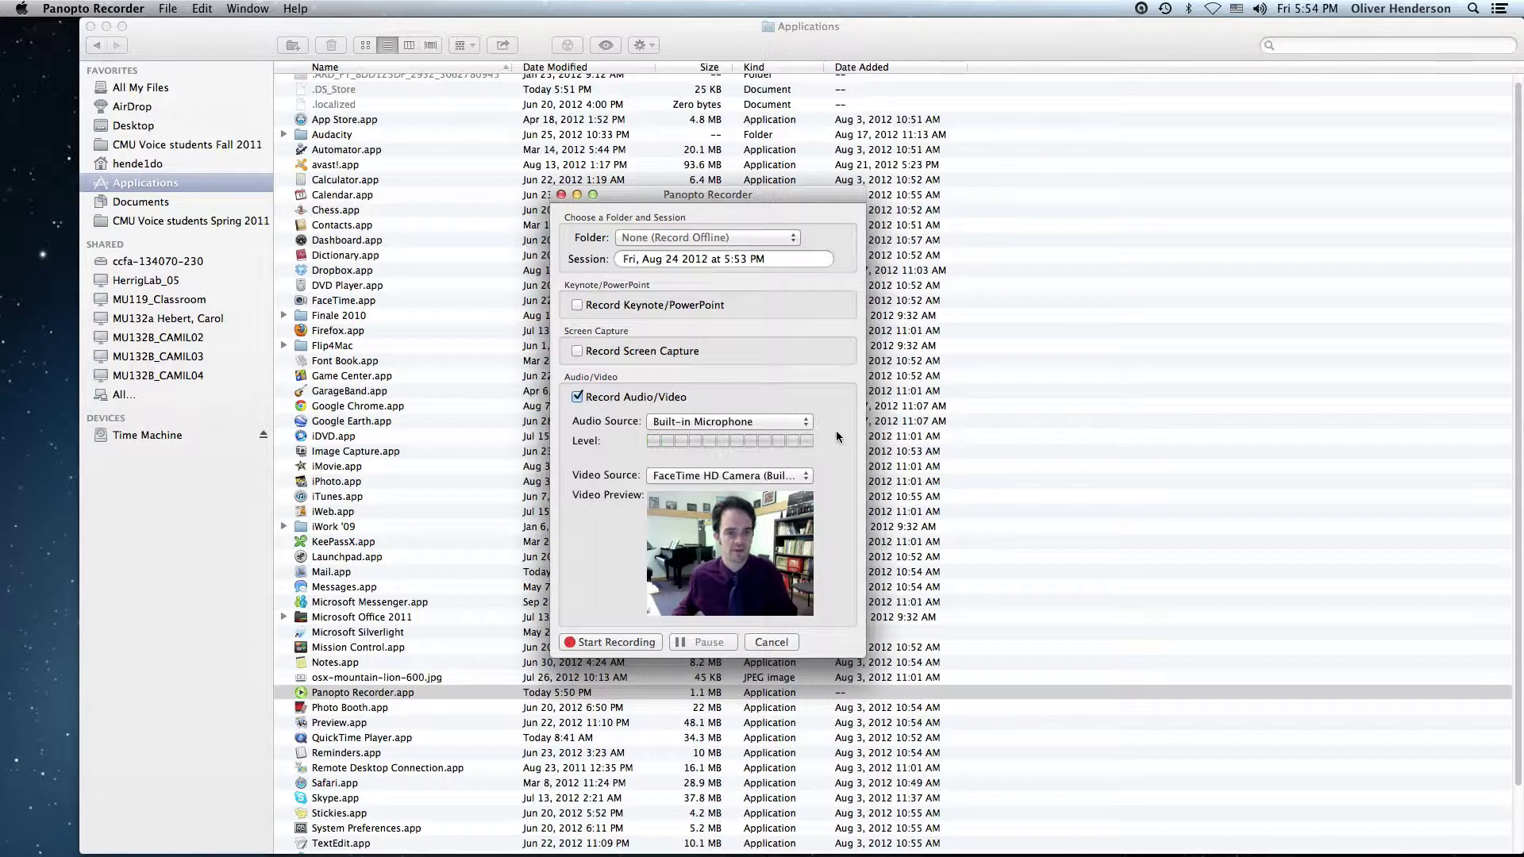
pyautogui.click(213, 42)
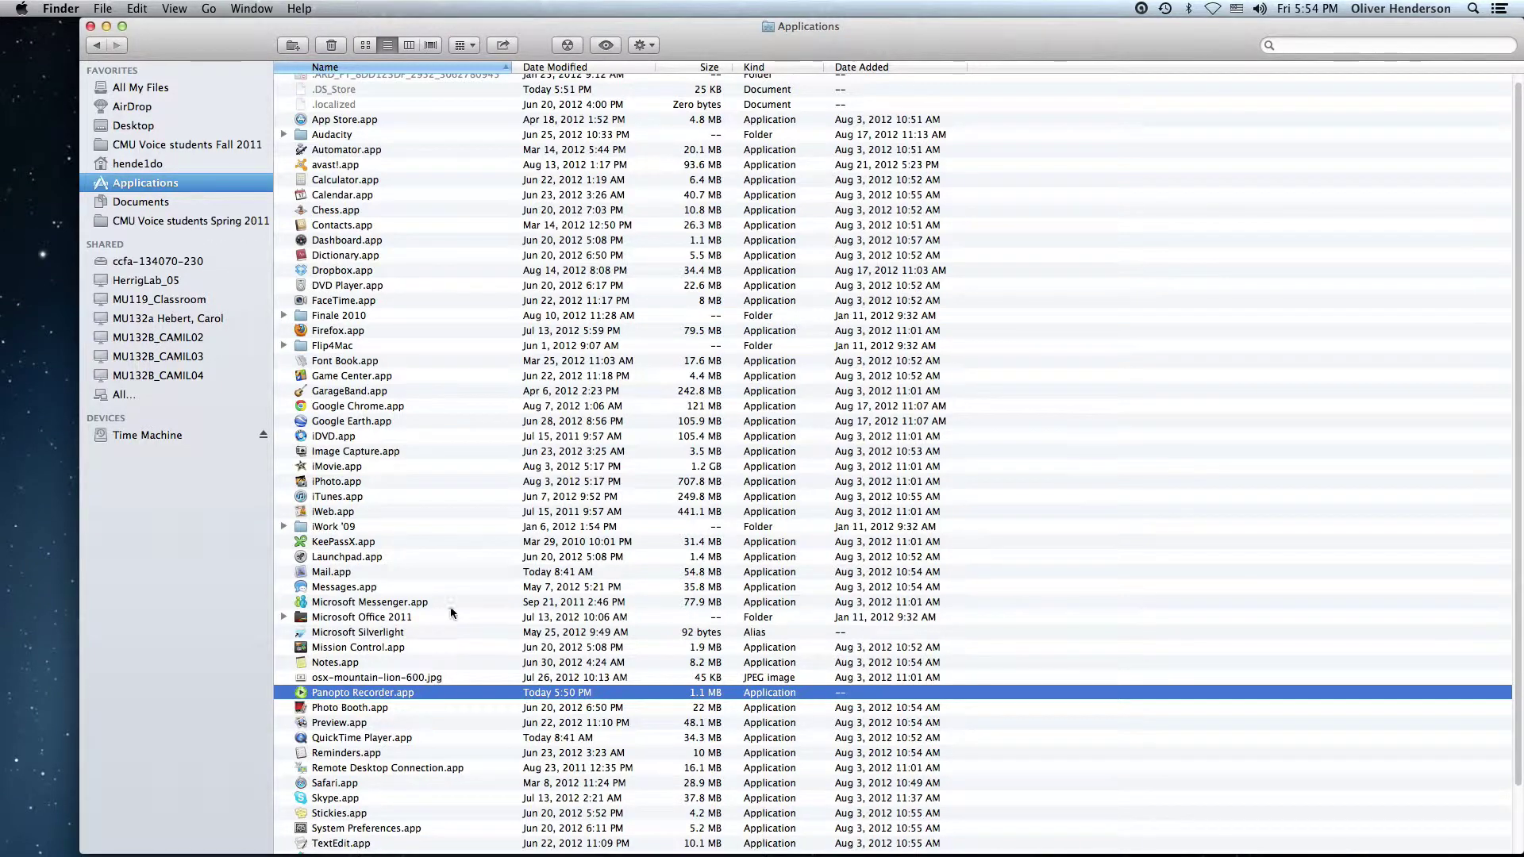
# Open Sound input settings in System Preferences, select Internal microphone, and lower its input volume
pyautogui.scroll(-3, 446, 605)
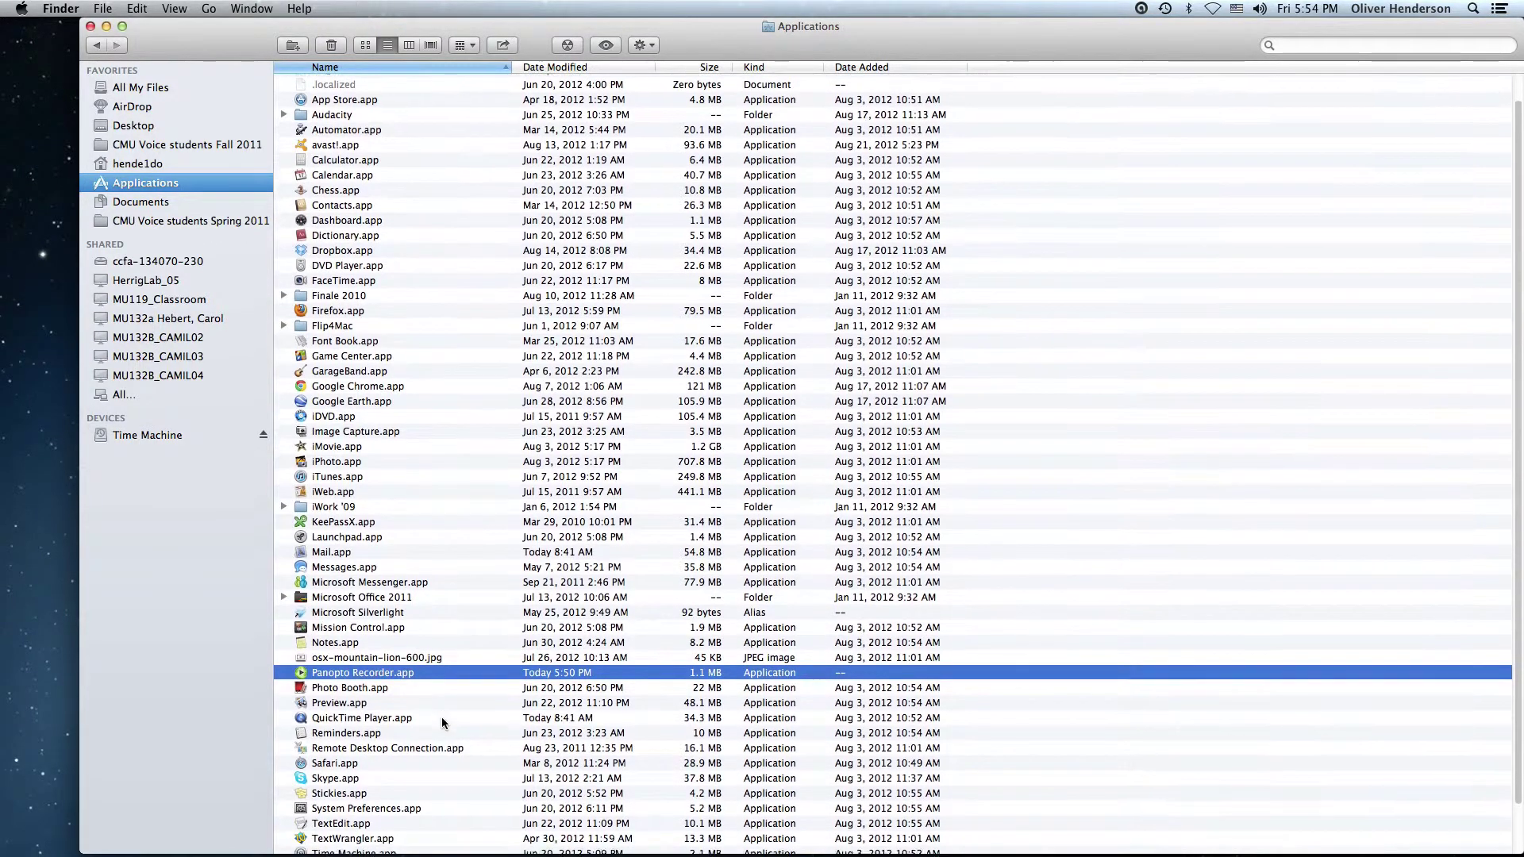
pyautogui.doubleClick(355, 805)
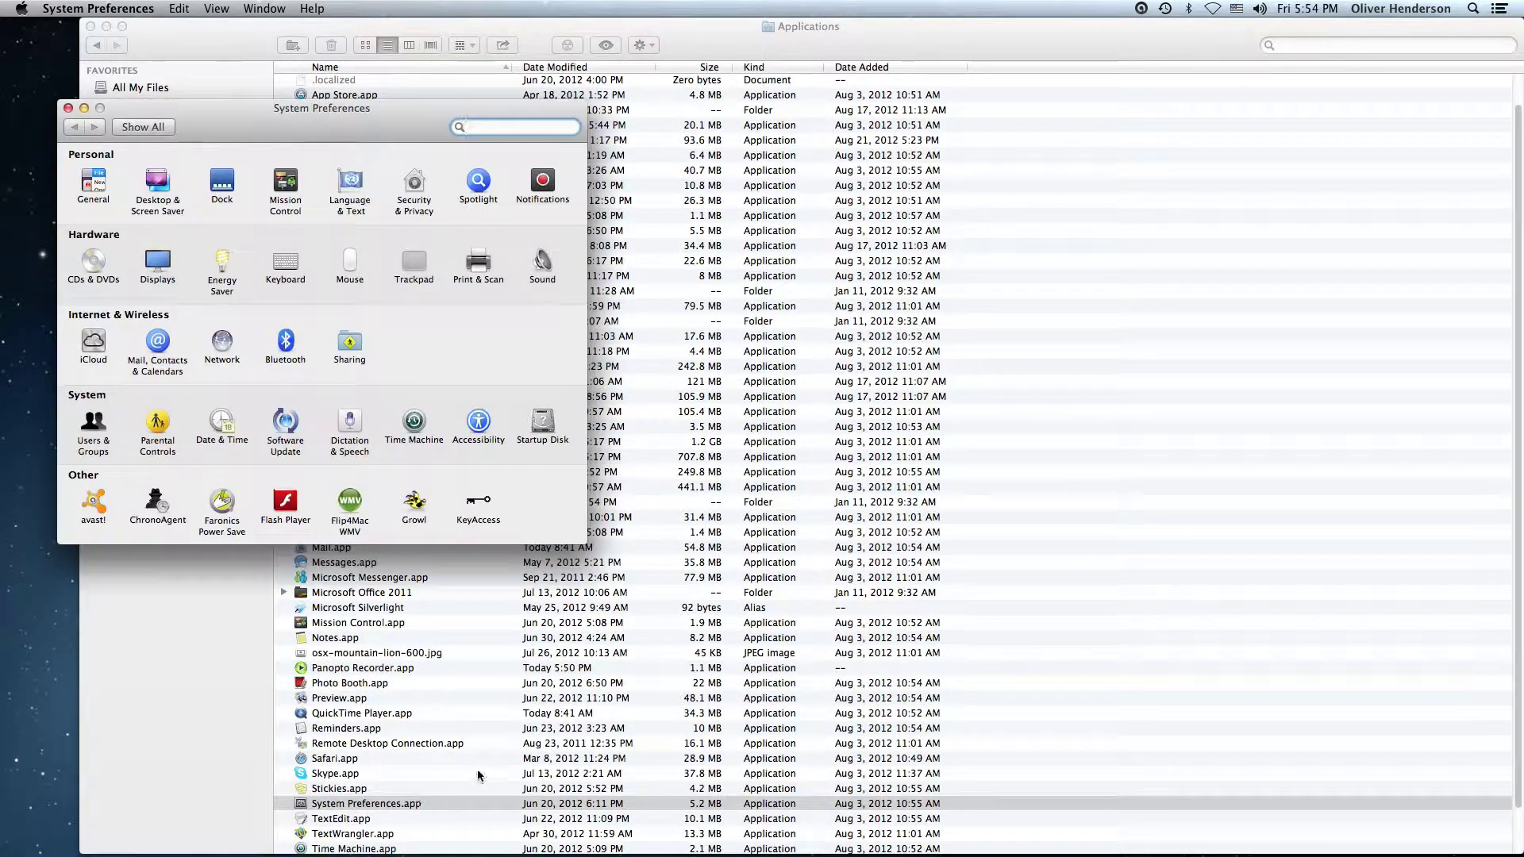
pyautogui.click(543, 266)
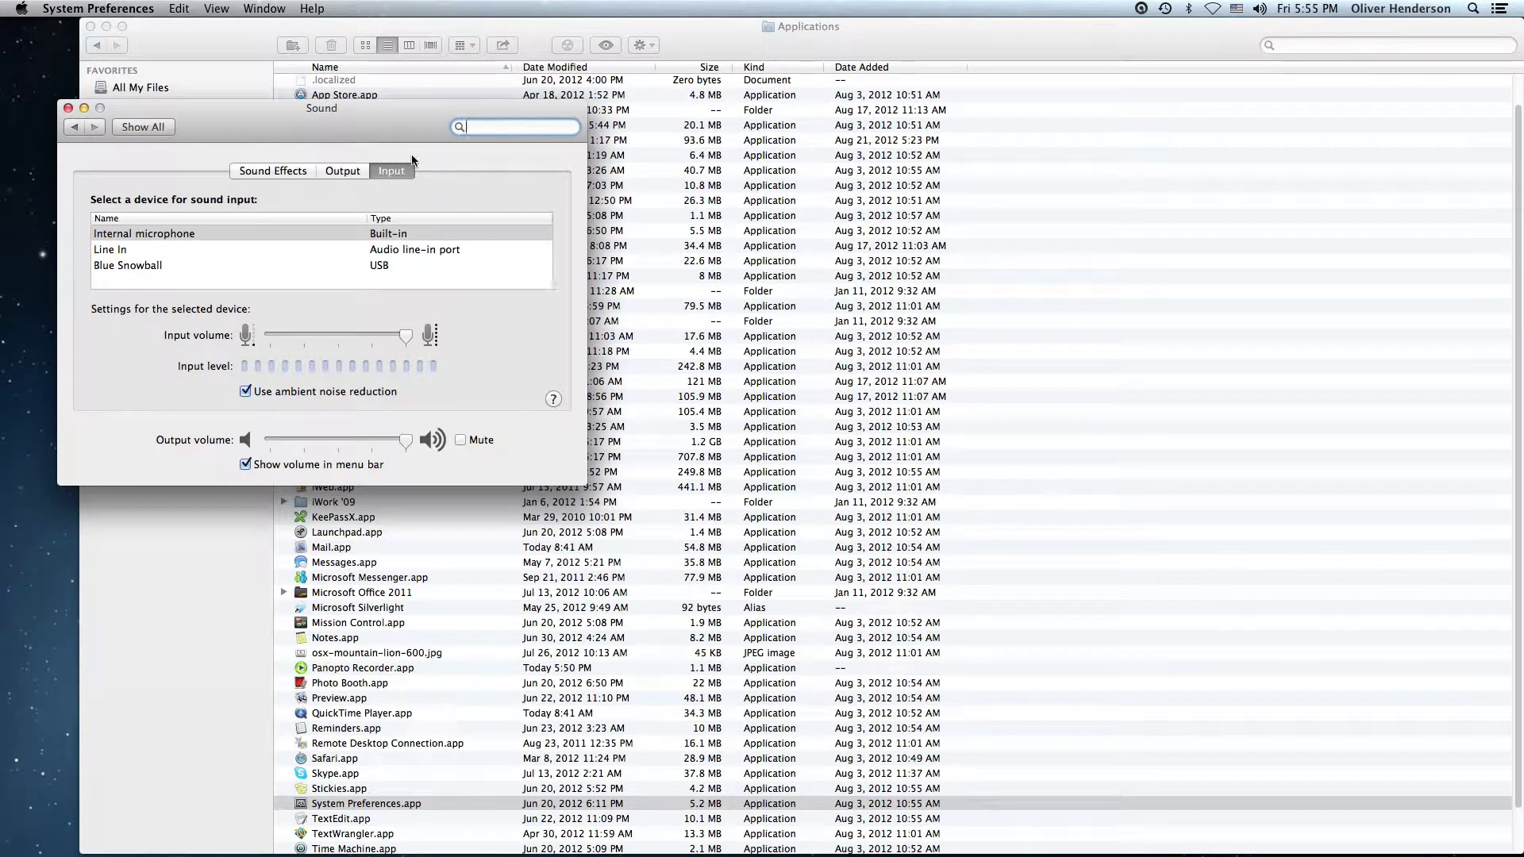
pyautogui.moveTo(364, 124); pyautogui.dragTo(520, 110)
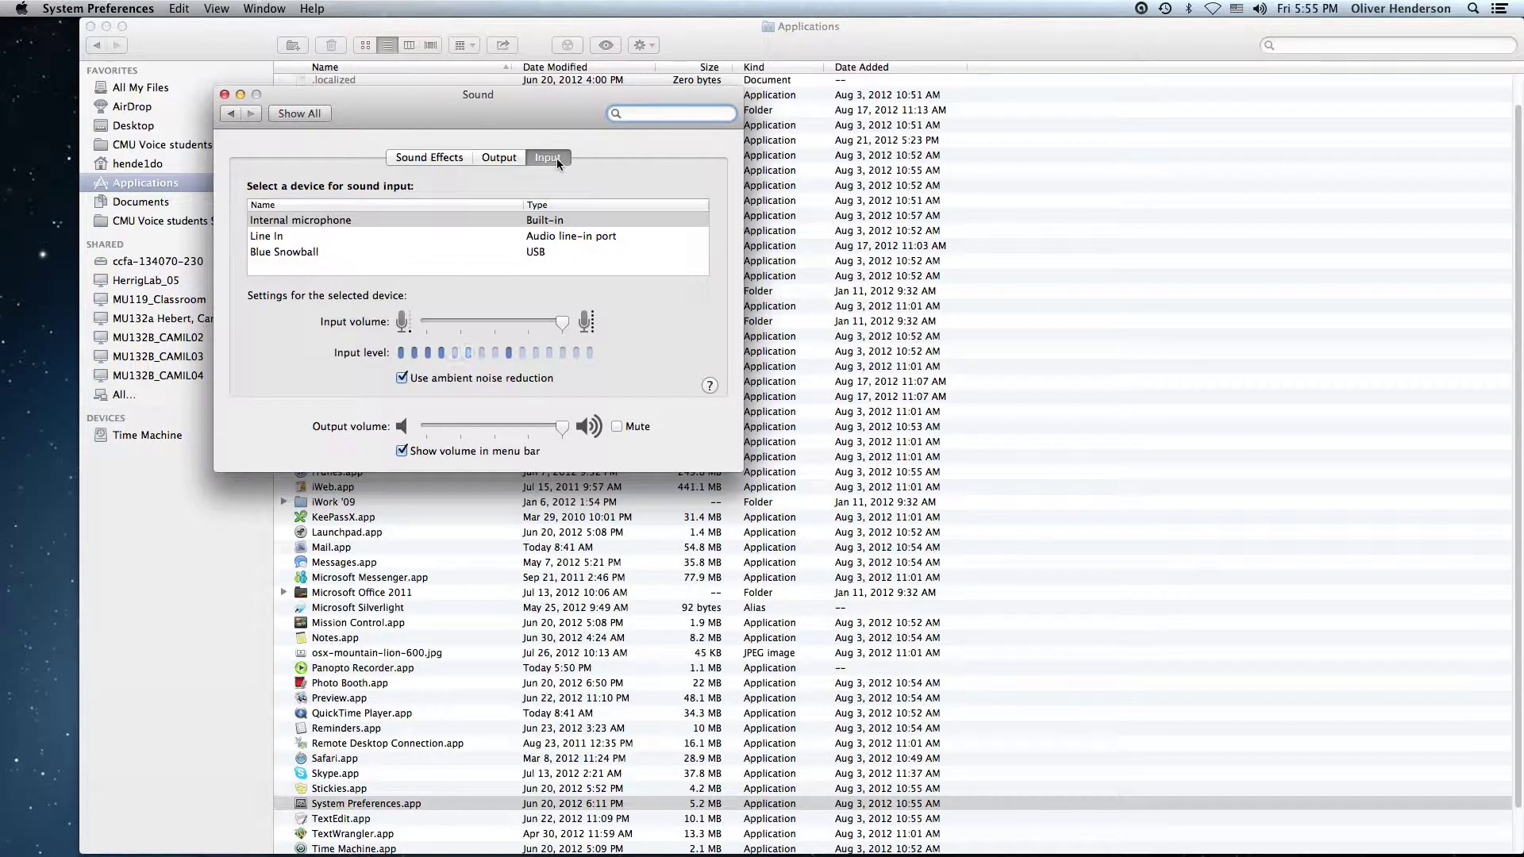
pyautogui.click(280, 220)
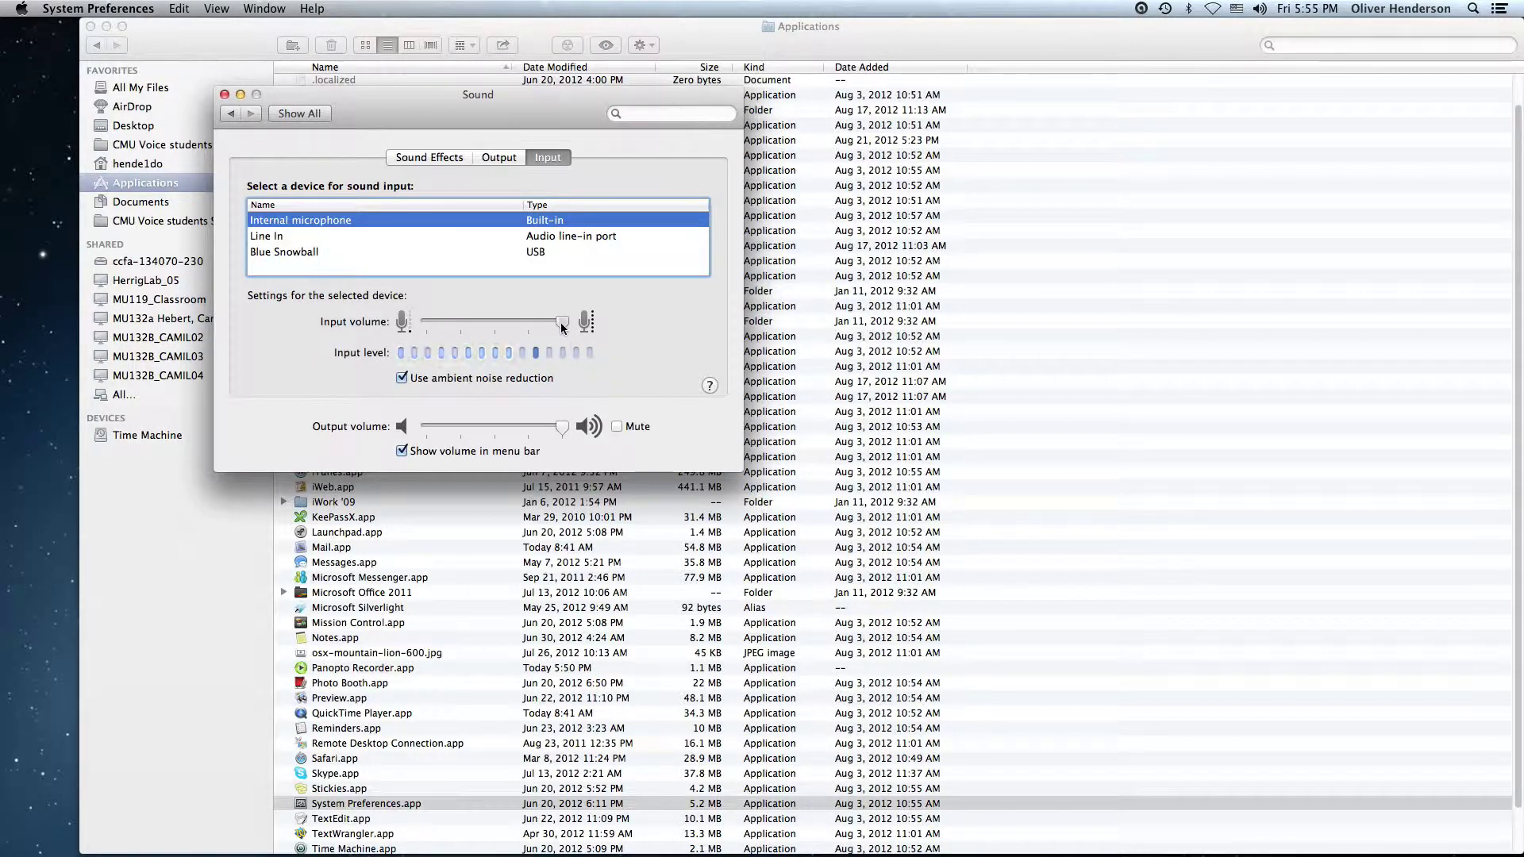
pyautogui.moveTo(561, 323); pyautogui.dragTo(495, 323)
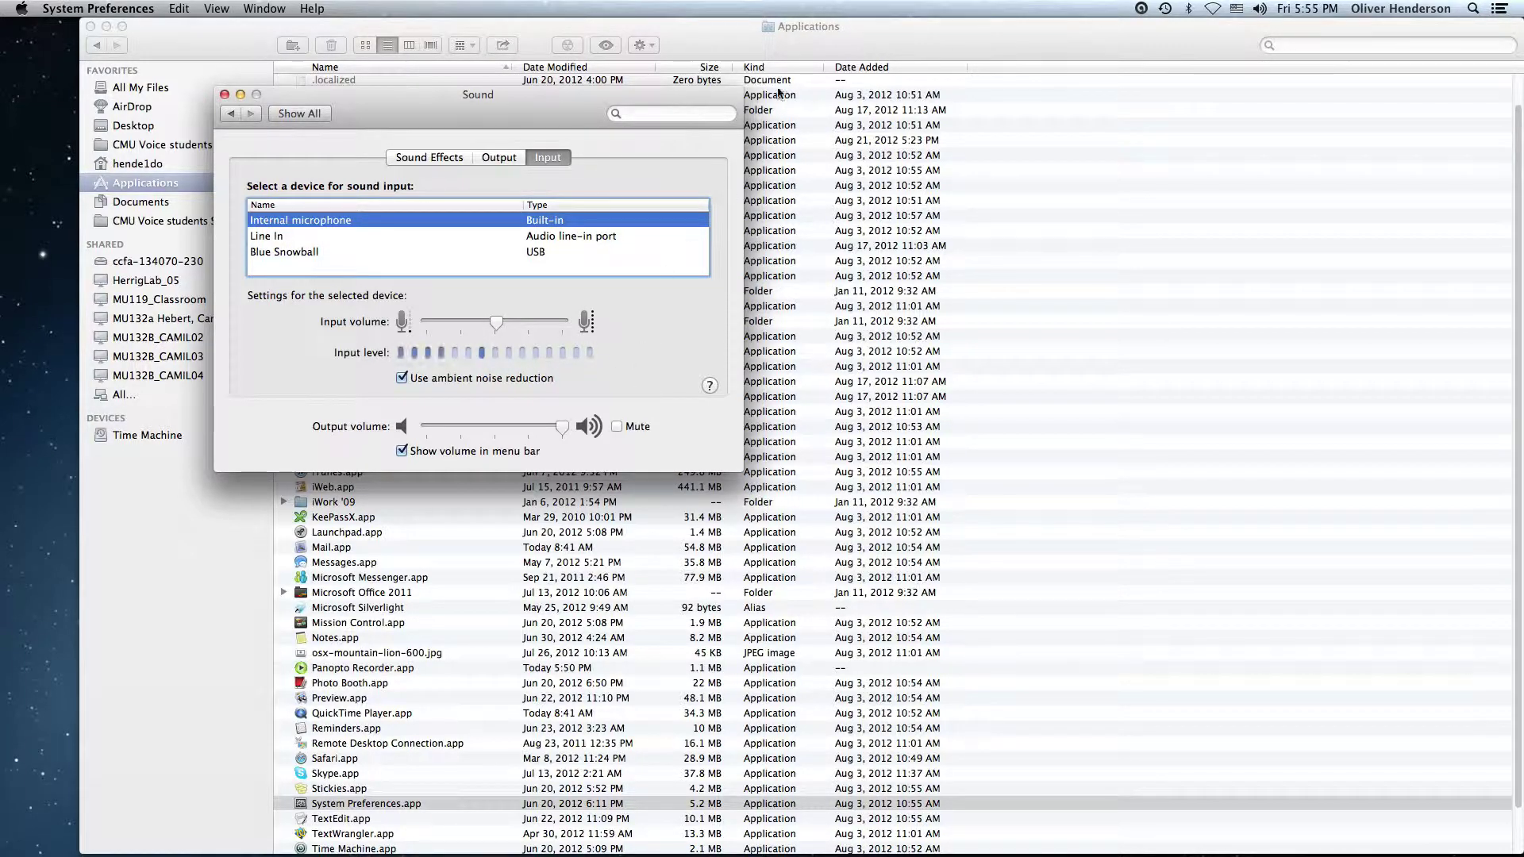
# Raise the microphone input volume slightly while watching Panopto Recorder's level meter
pyautogui.click(106, 26)
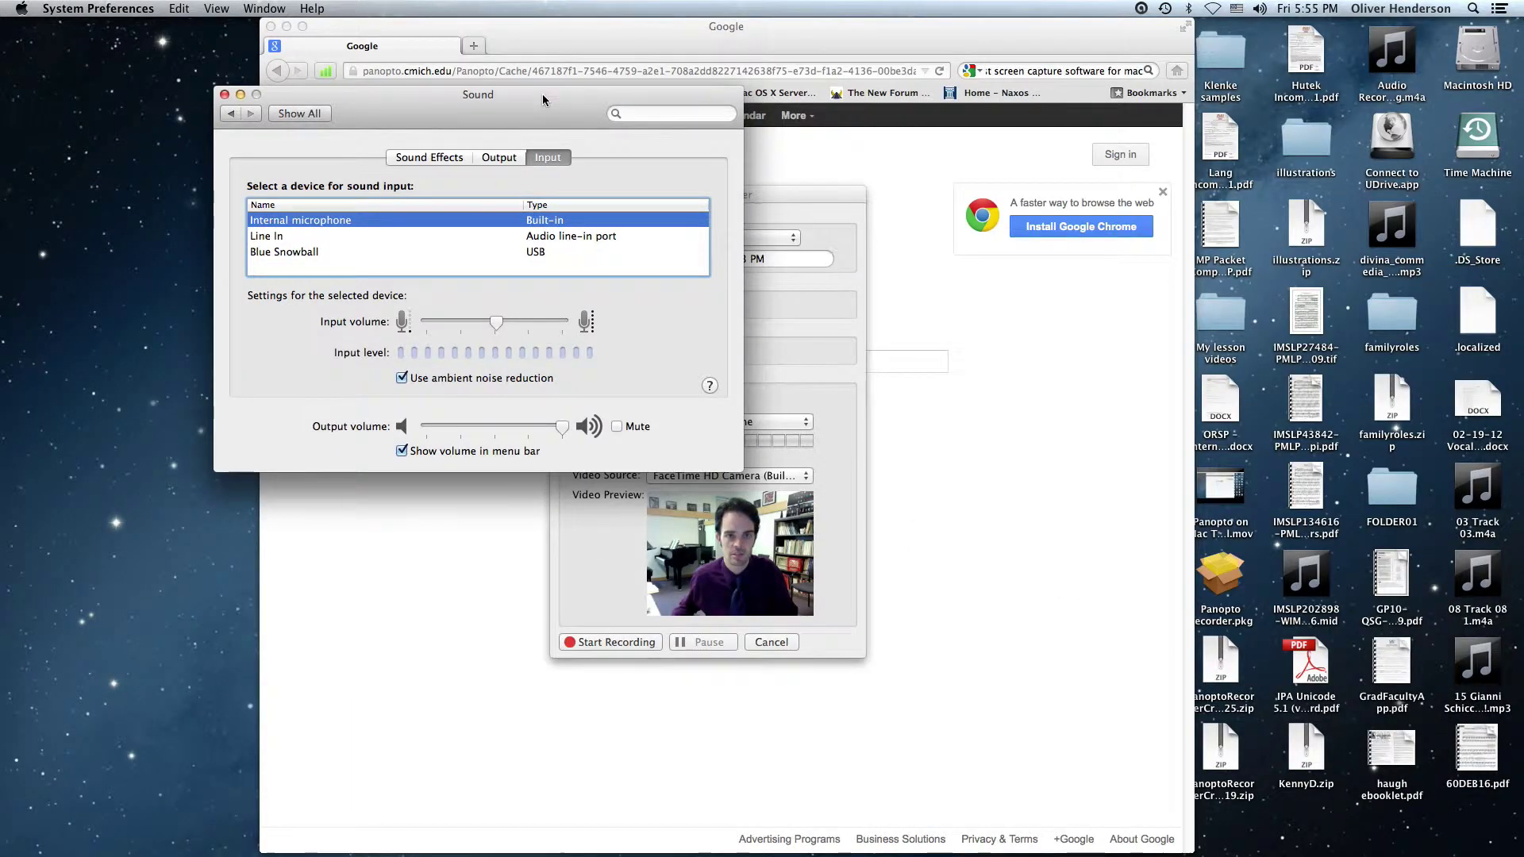
pyautogui.moveTo(544, 101); pyautogui.dragTo(380, 77)
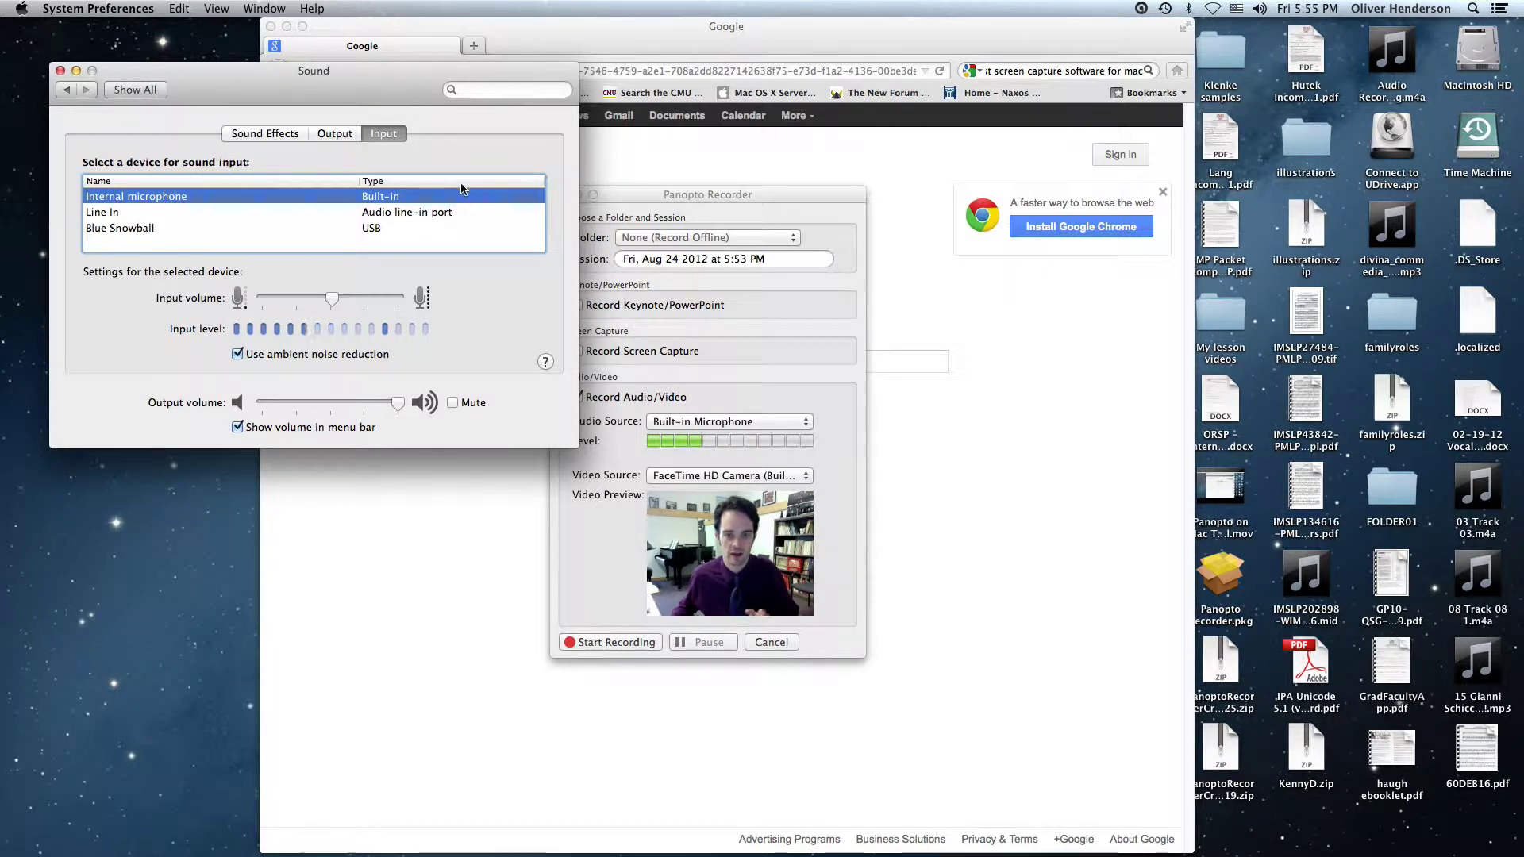
pyautogui.click(693, 195)
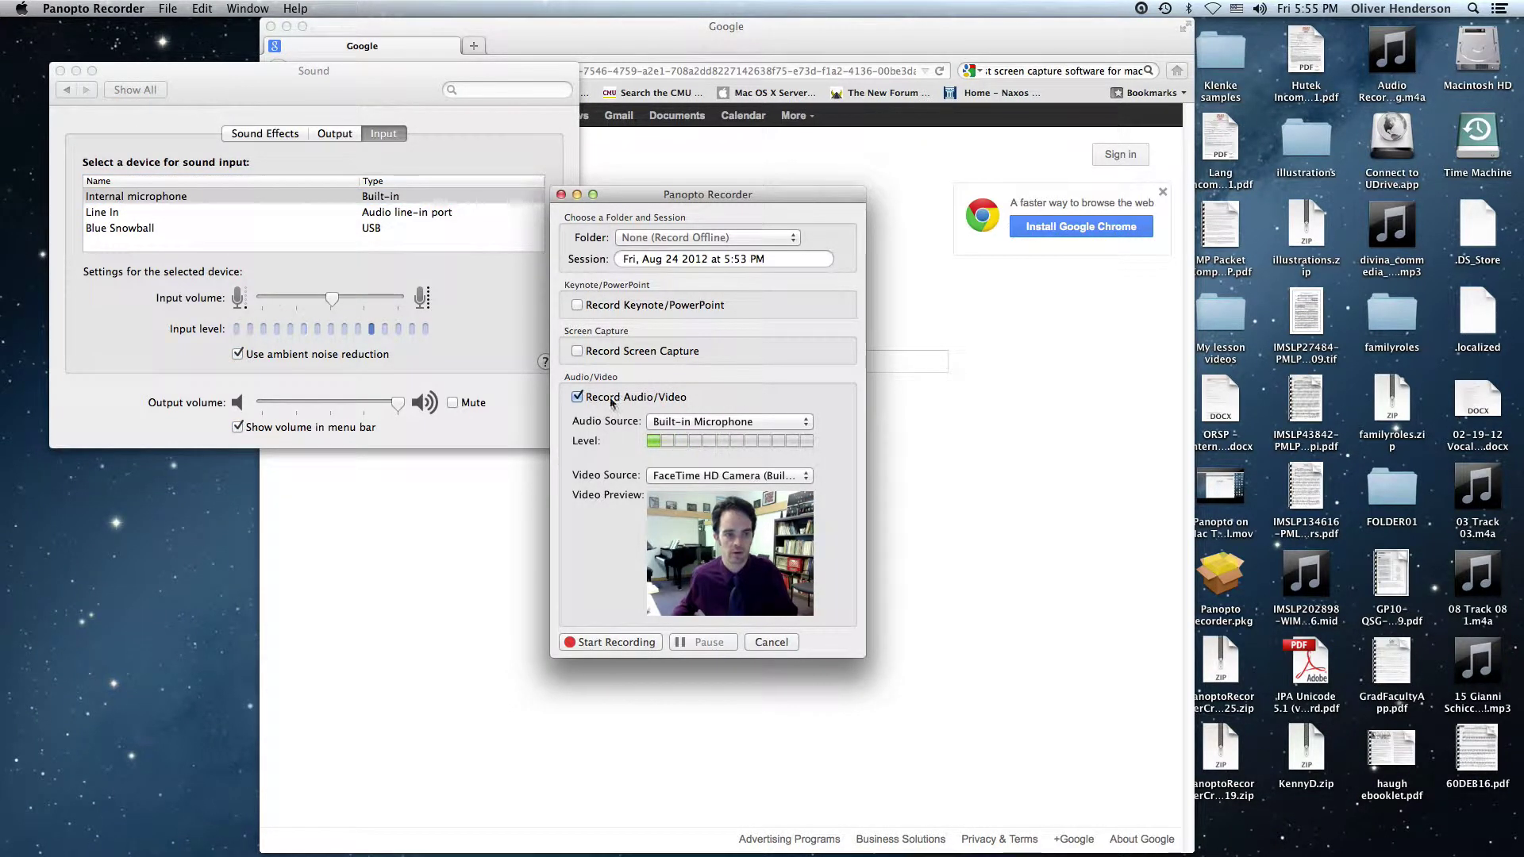
pyautogui.moveTo(332, 301); pyautogui.dragTo(336, 304)
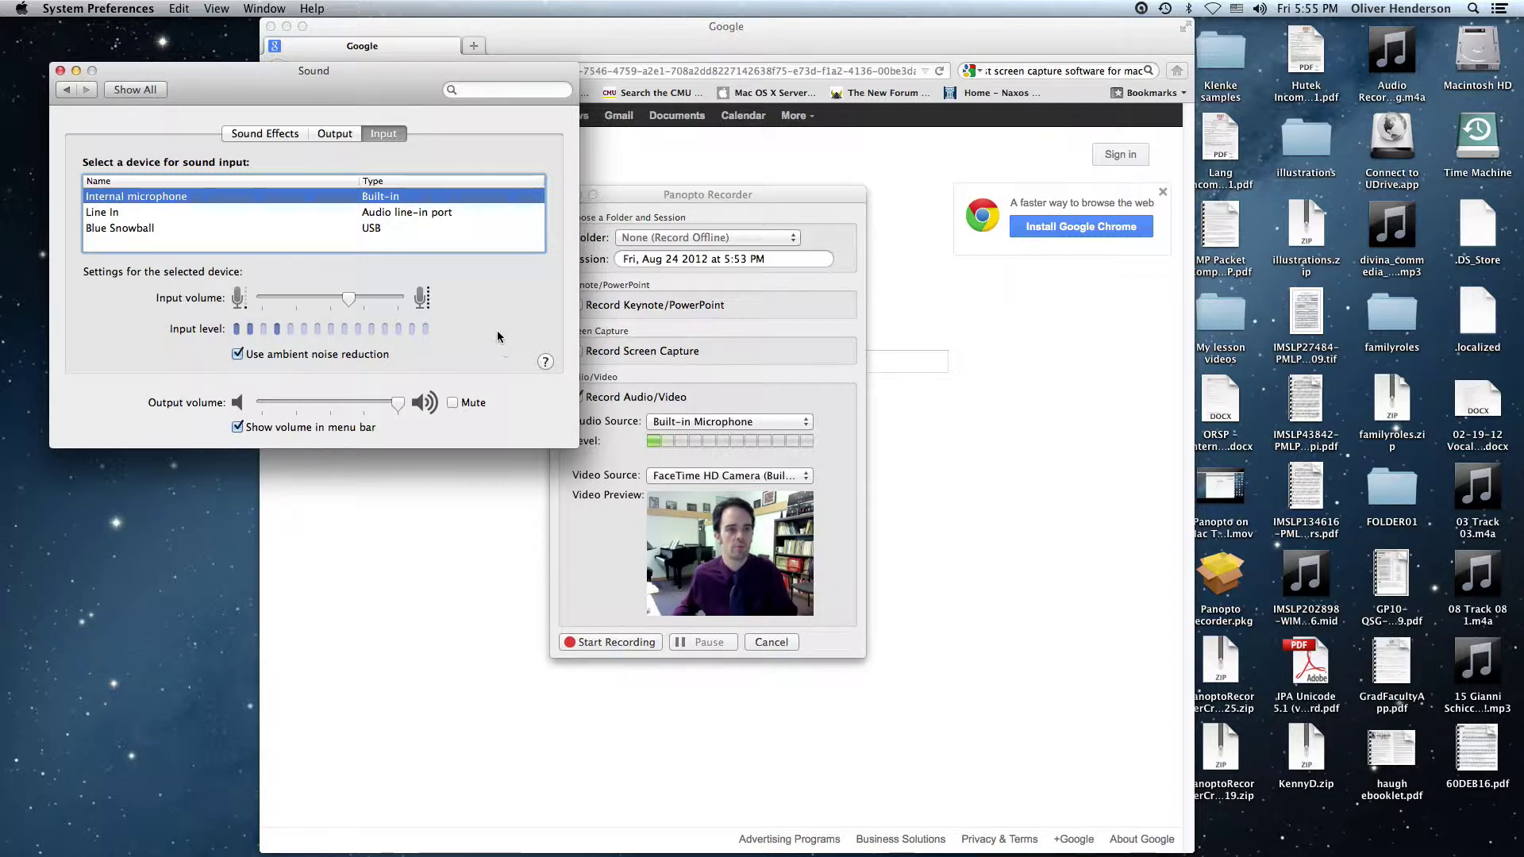
# Close the Sound settings and leave the folder at None (Record Offline) rather than MUS241
pyautogui.click(60, 71)
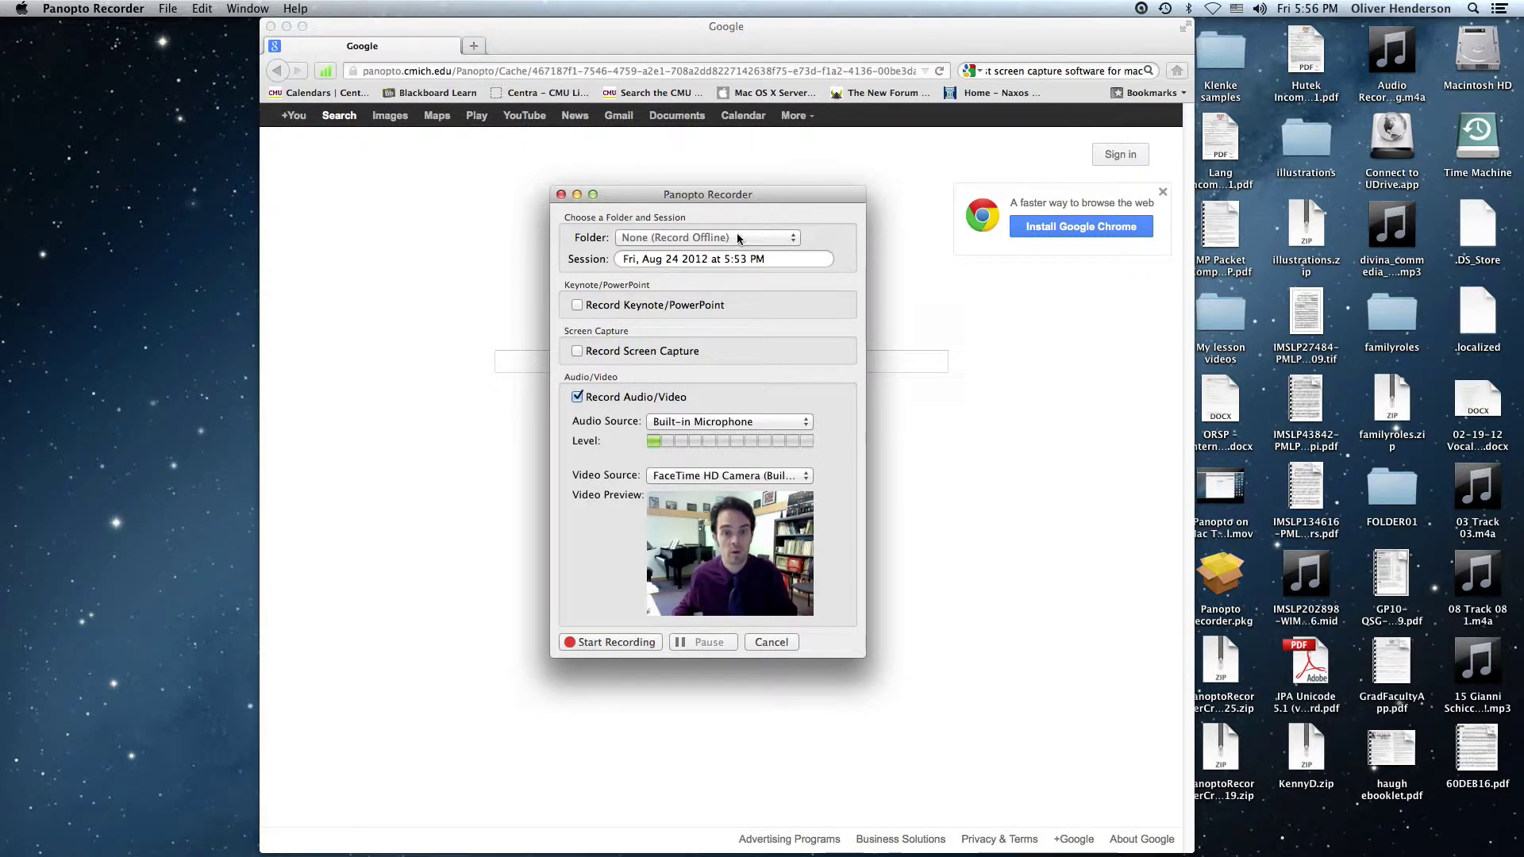
pyautogui.click(793, 239)
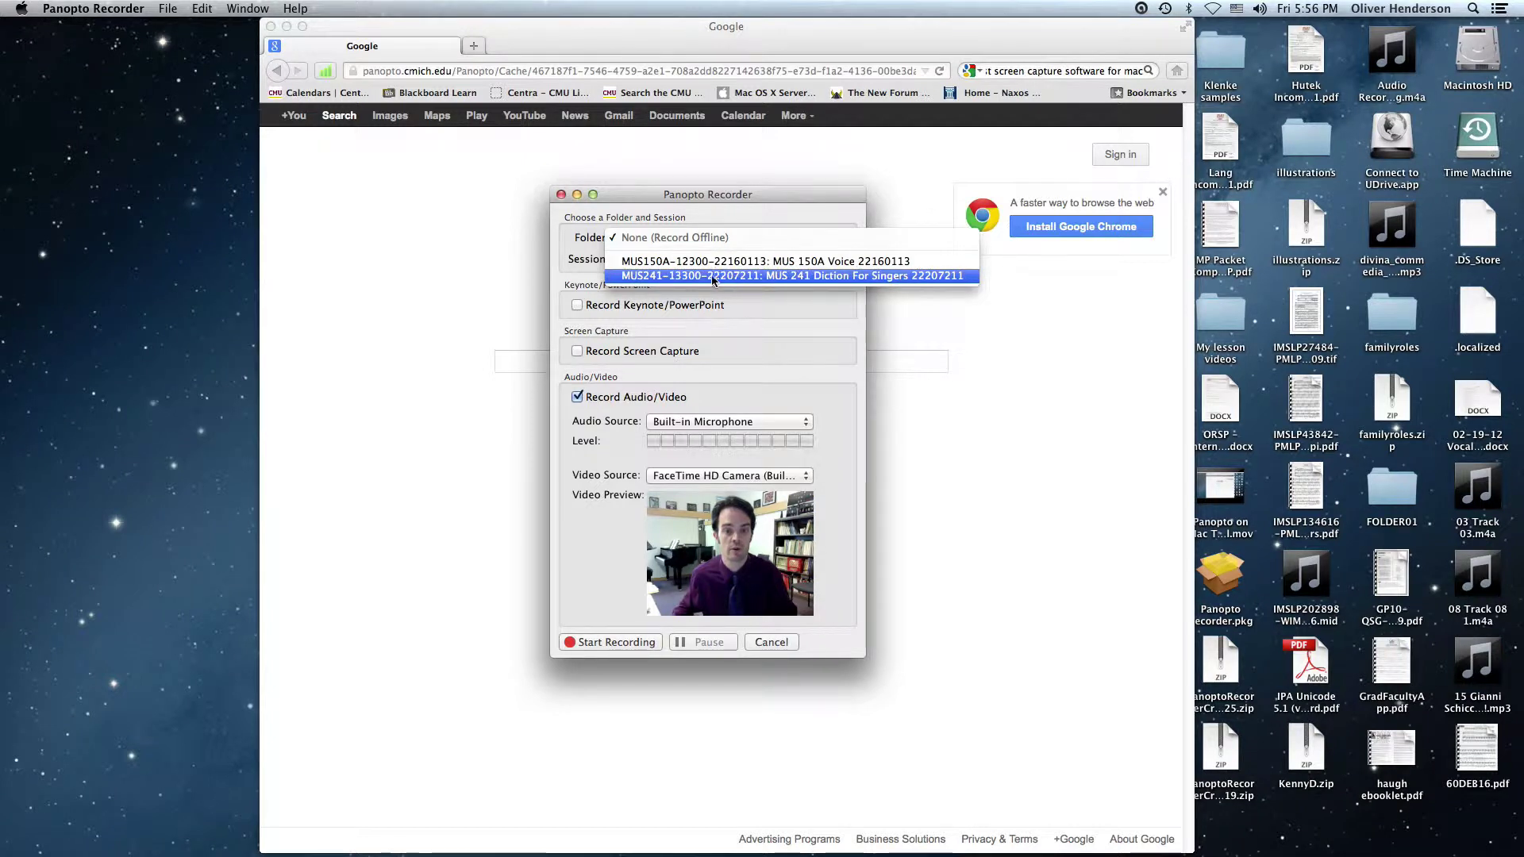
pyautogui.click(873, 278)
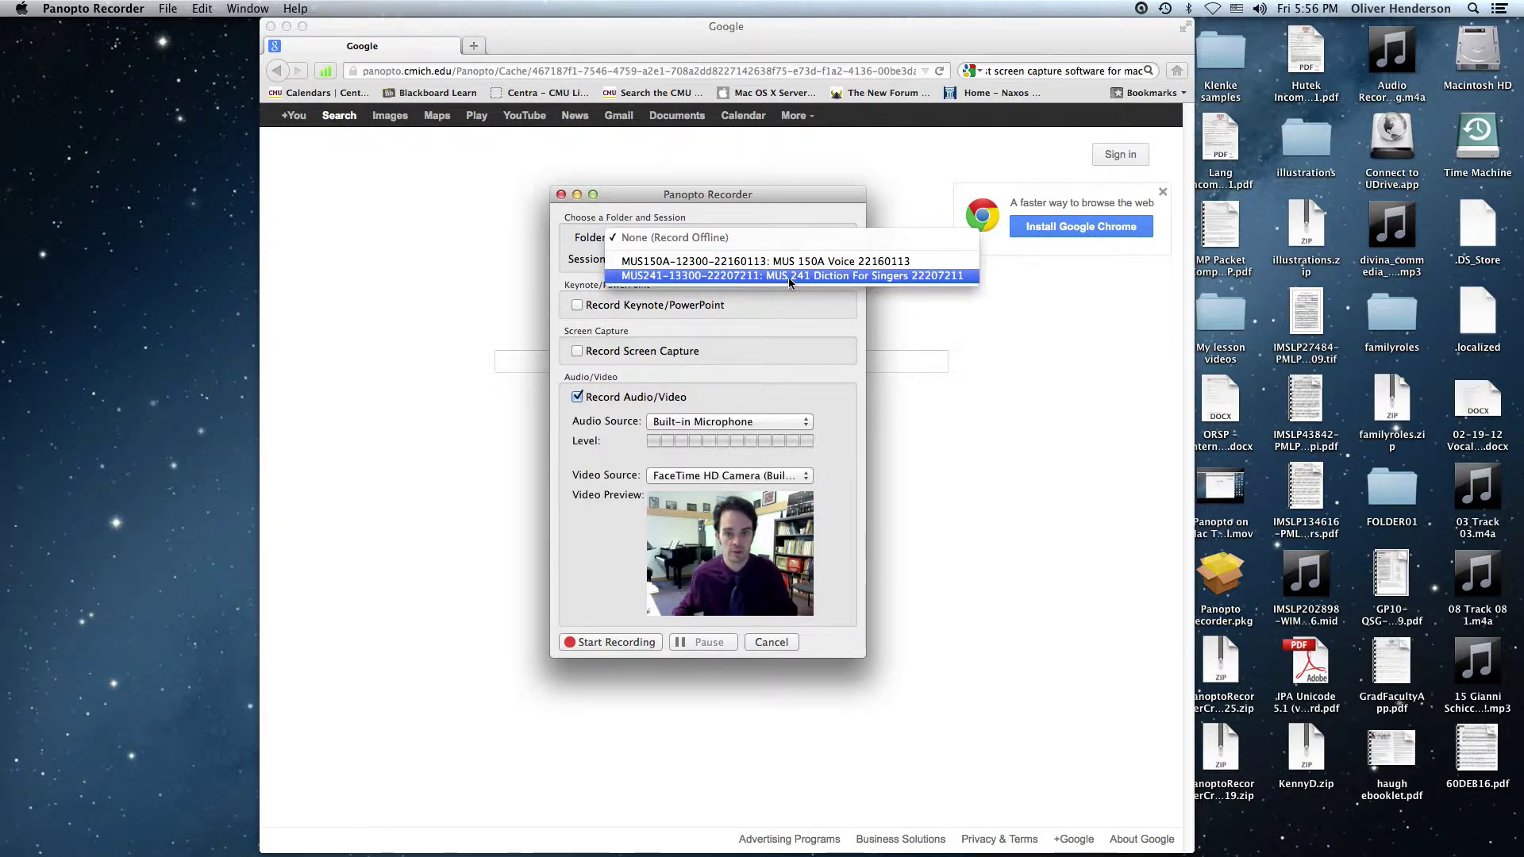
pyautogui.click(816, 211)
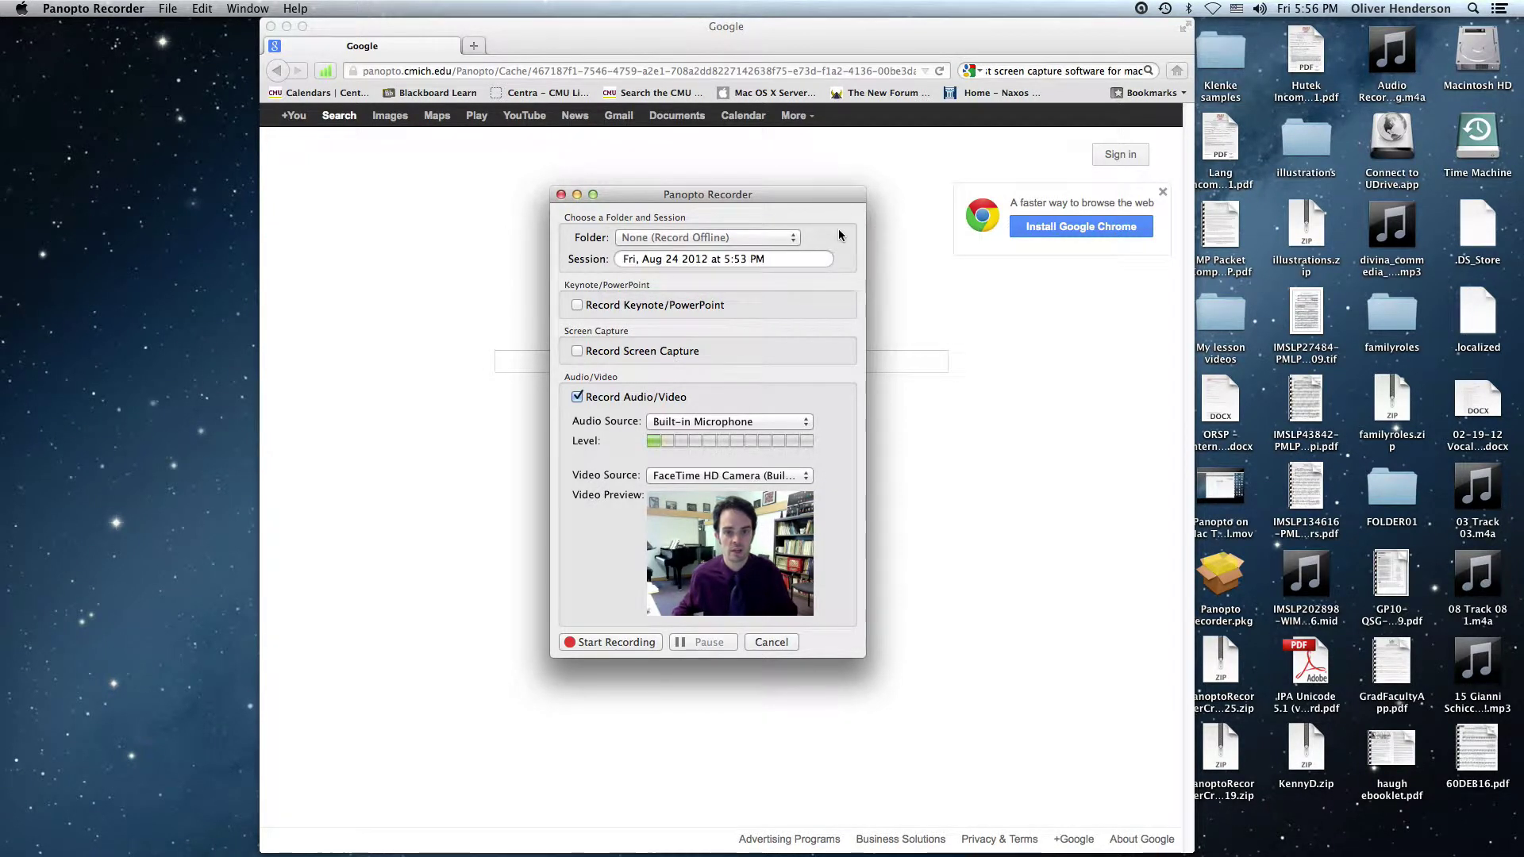
pyautogui.click(777, 259)
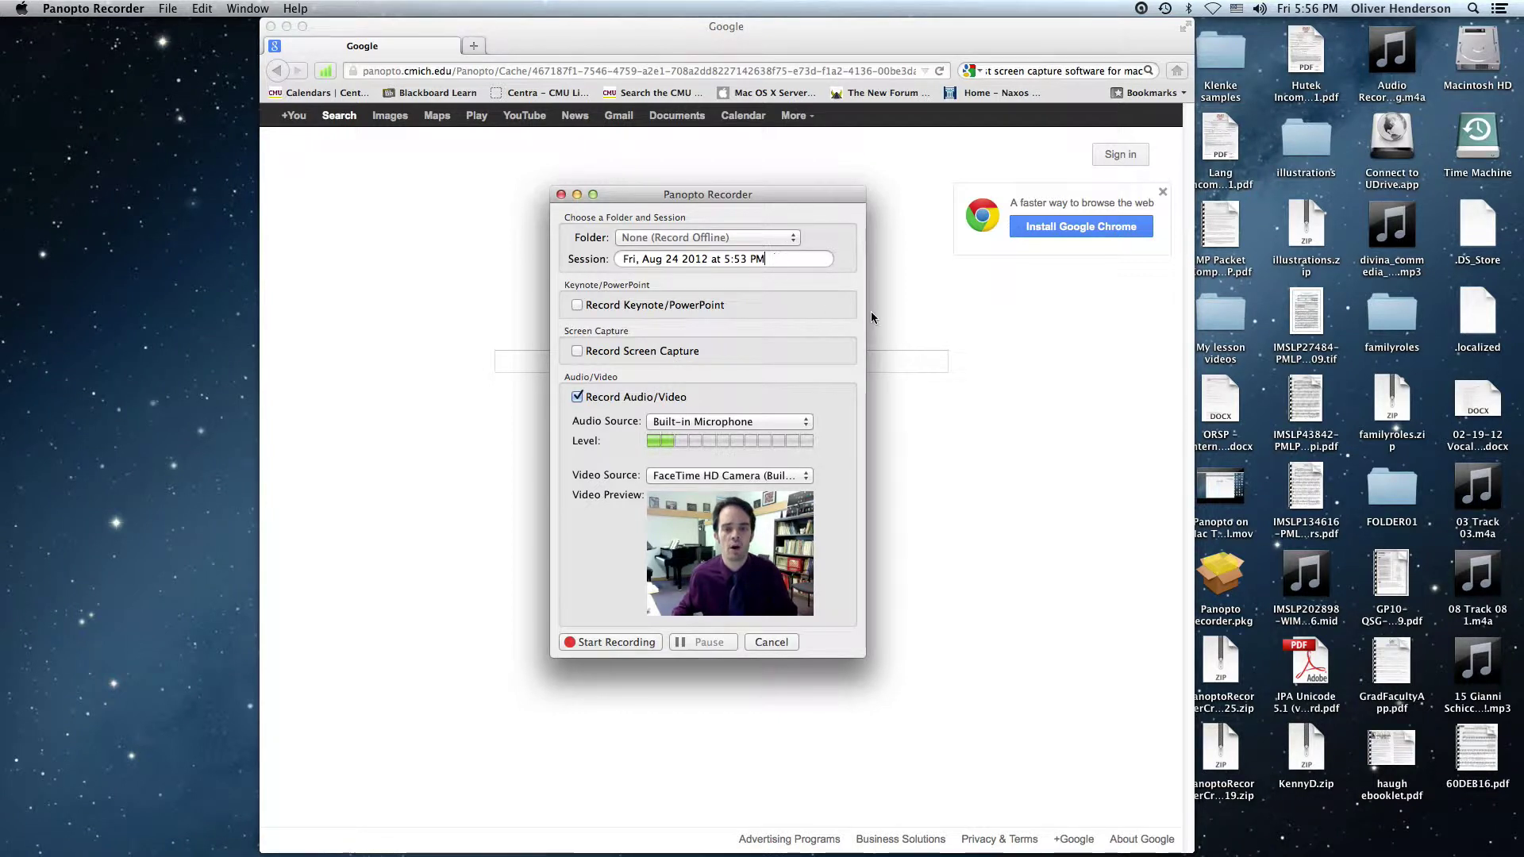
# Prefix the session title with 'Homework Assignment - ' and the student's surname, before the date
pyautogui.press('Left')
pyautogui.press('Left')
pyautogui.press('Left')
pyautogui.press('Left')
pyautogui.press('Left')
pyautogui.press('Left')
pyautogui.press('Left')
pyautogui.press('Left')
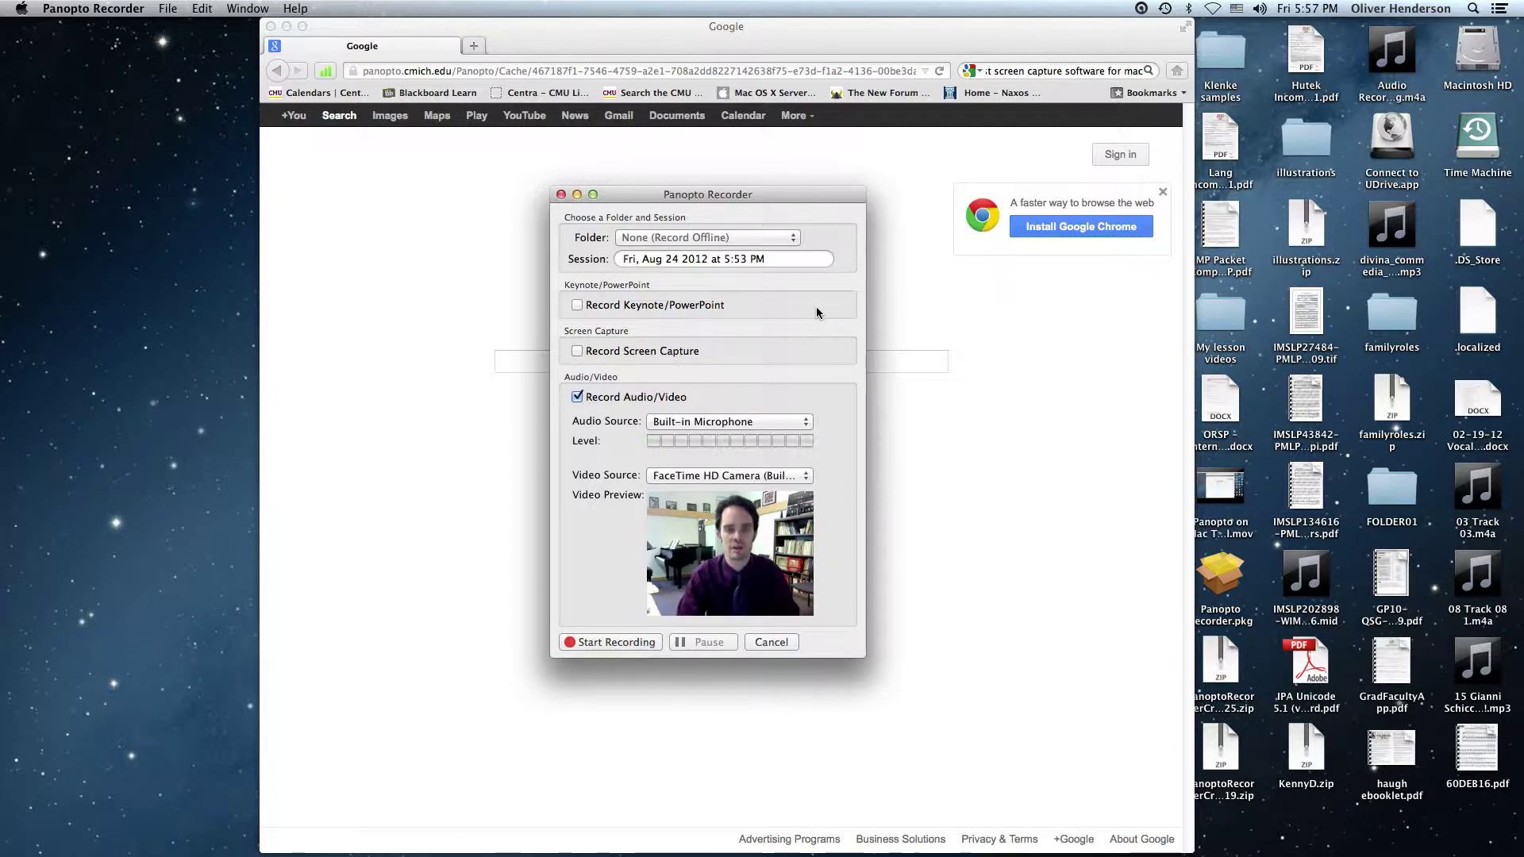
pyautogui.write('Hom')
pyautogui.write('ework Assi')
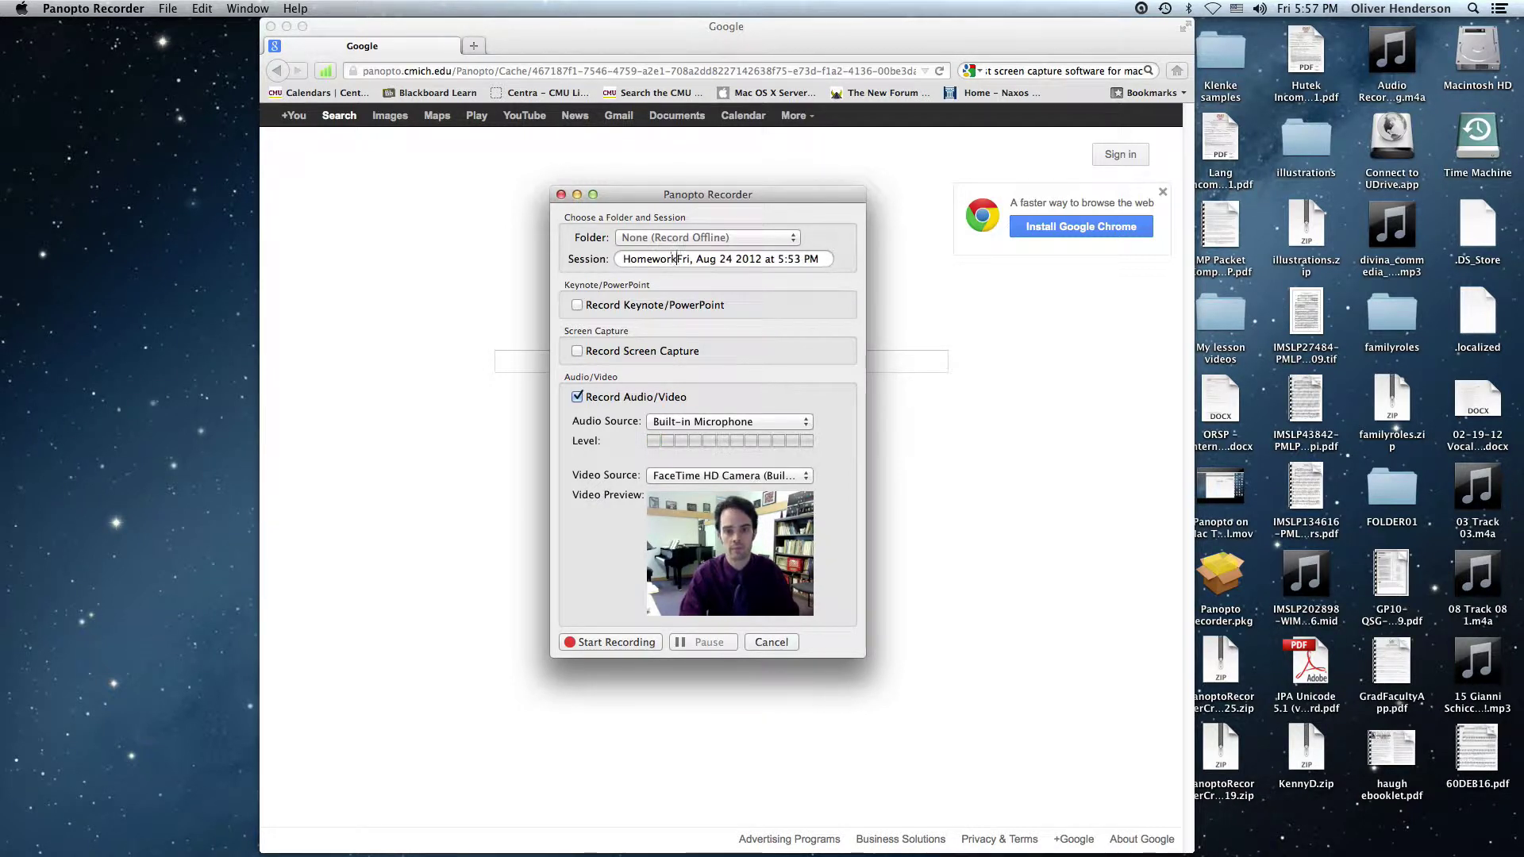
pyautogui.write('gnment -')
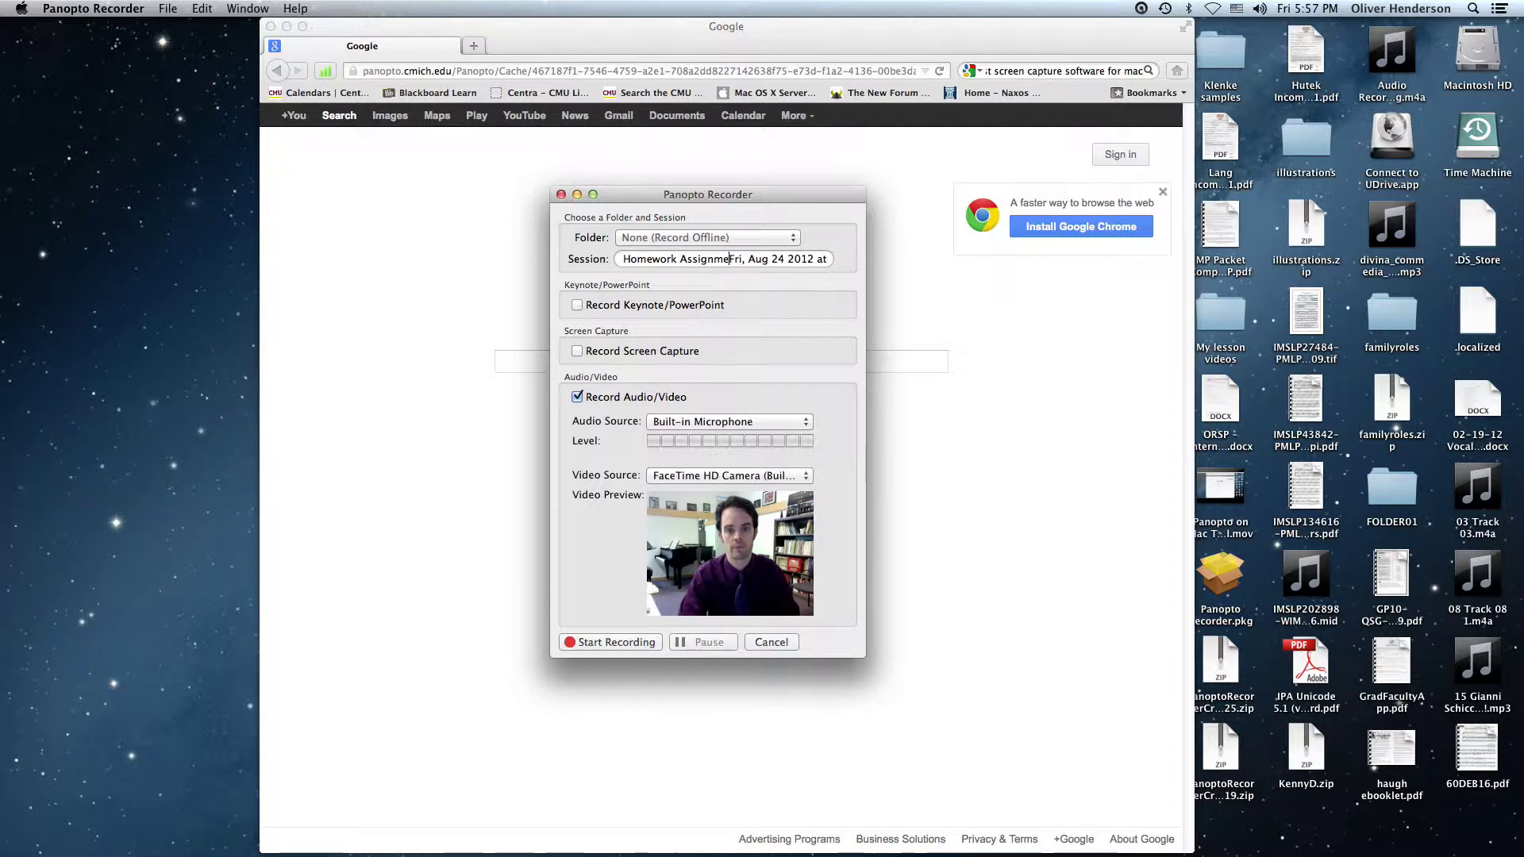
pyautogui.write(' H')
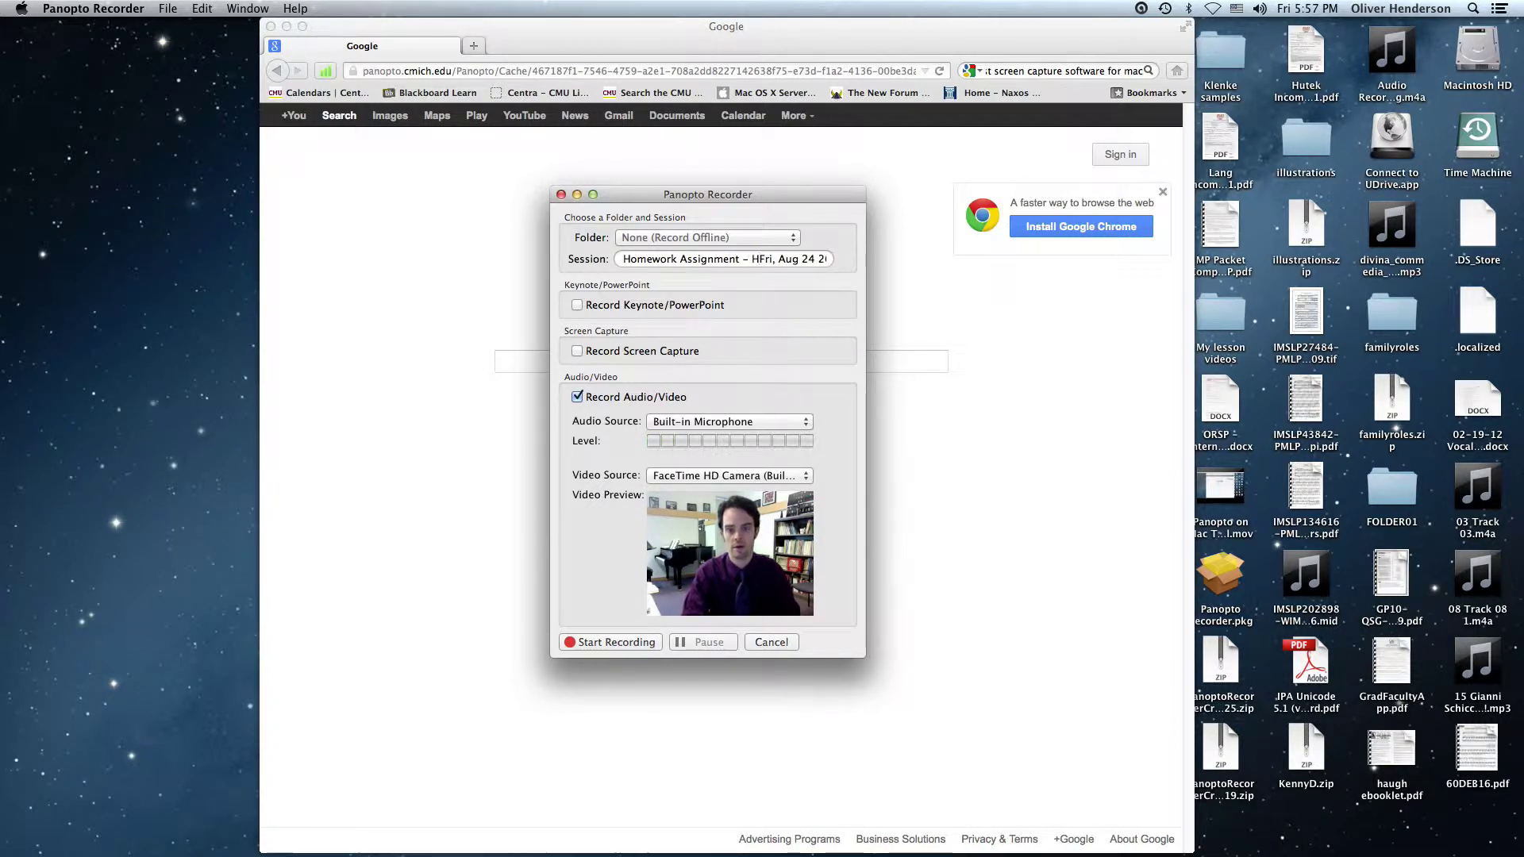
pyautogui.write('enderson -')
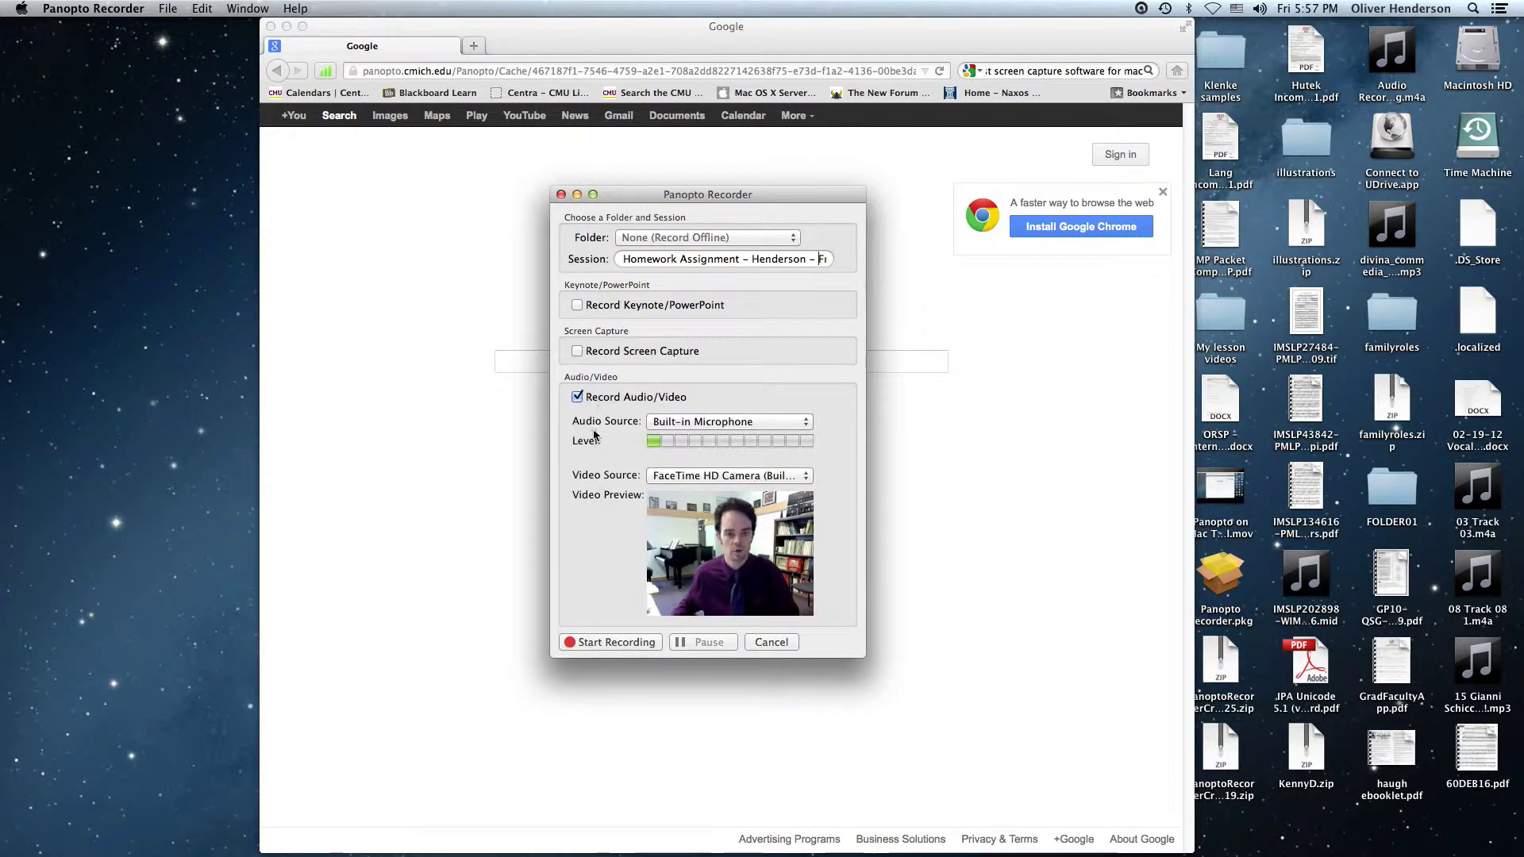
# Record a 44-second webcam session, saved as the offline Homework Assignment recording
pyautogui.click(615, 643)
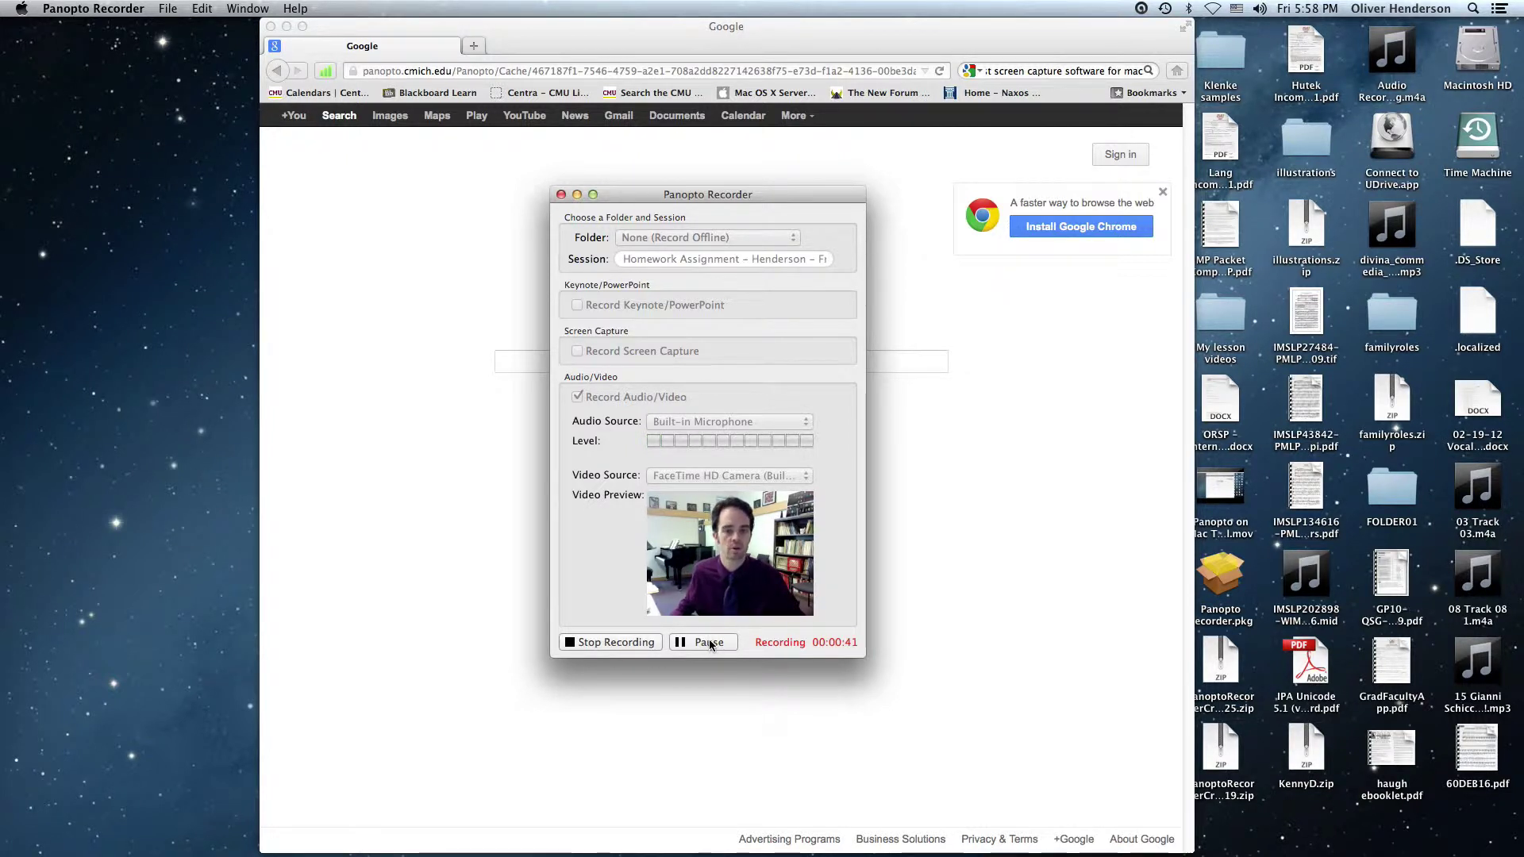
pyautogui.click(624, 643)
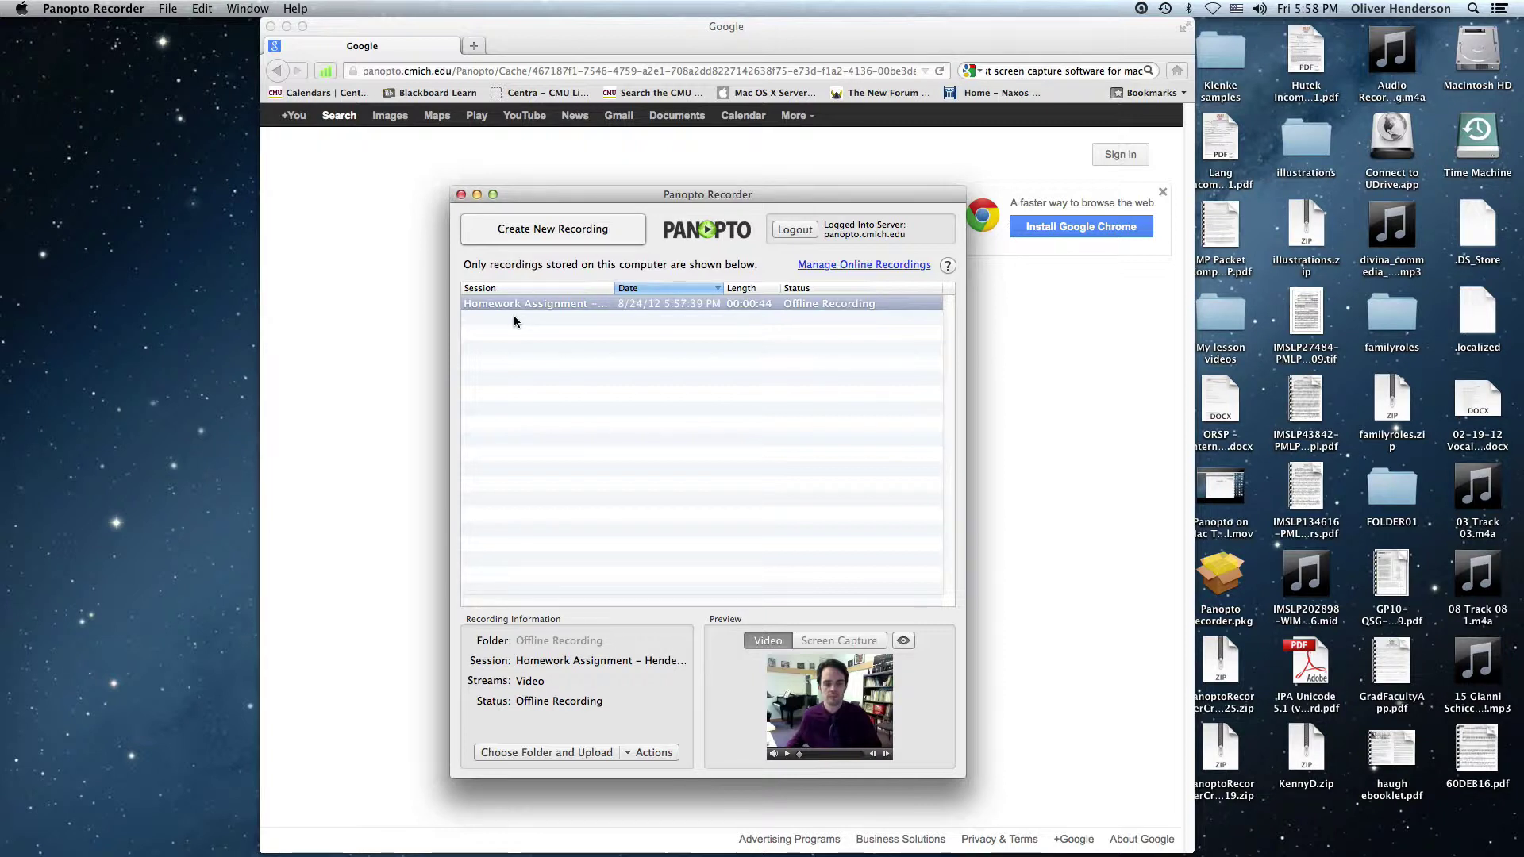
# Select the Homework Assignment recording and pause its webcam preview
pyautogui.click(539, 308)
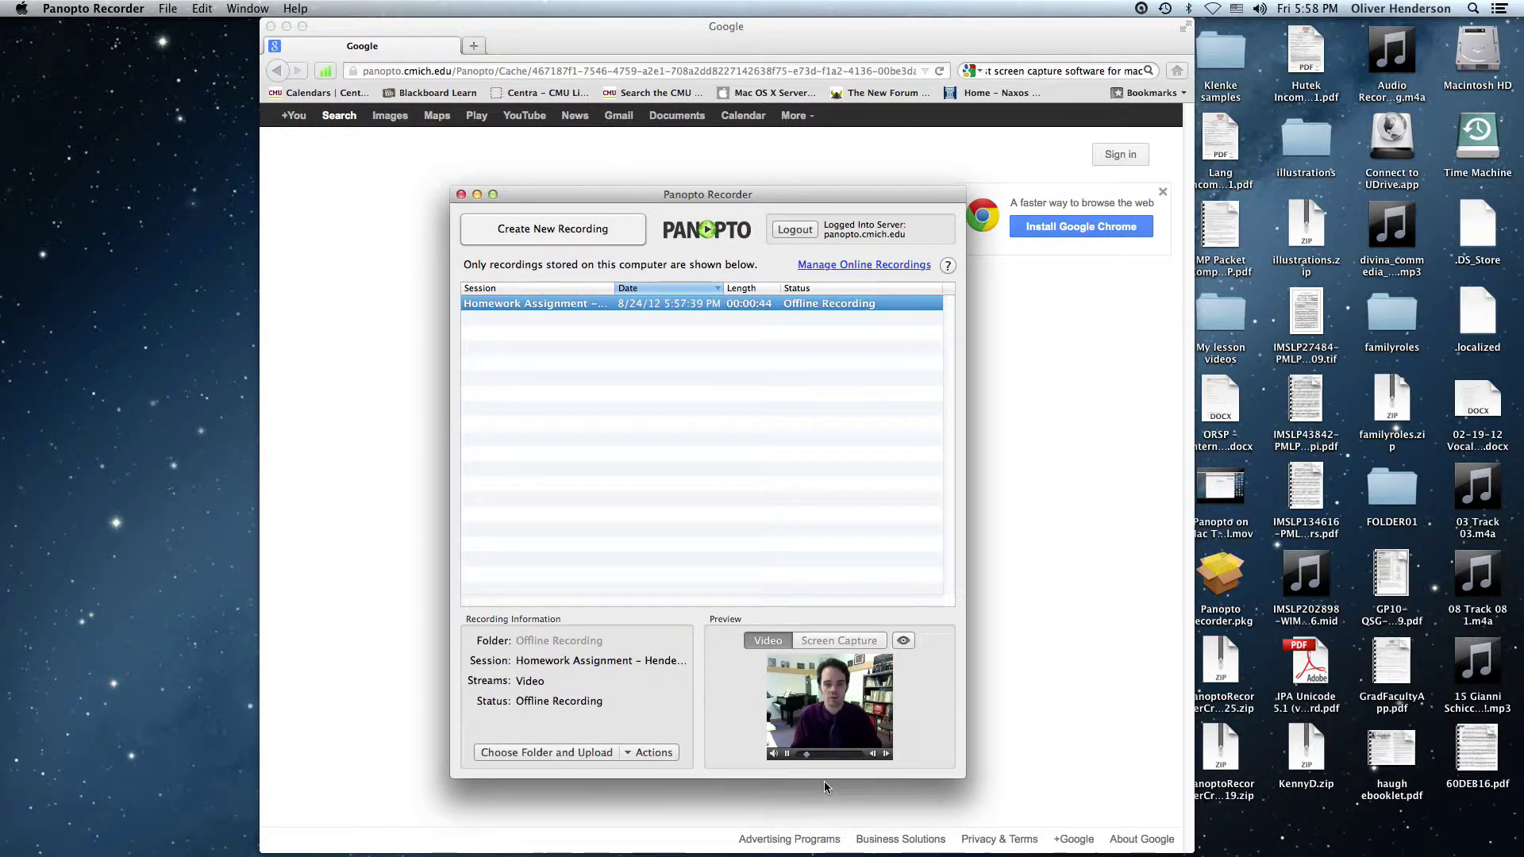
pyautogui.click(787, 754)
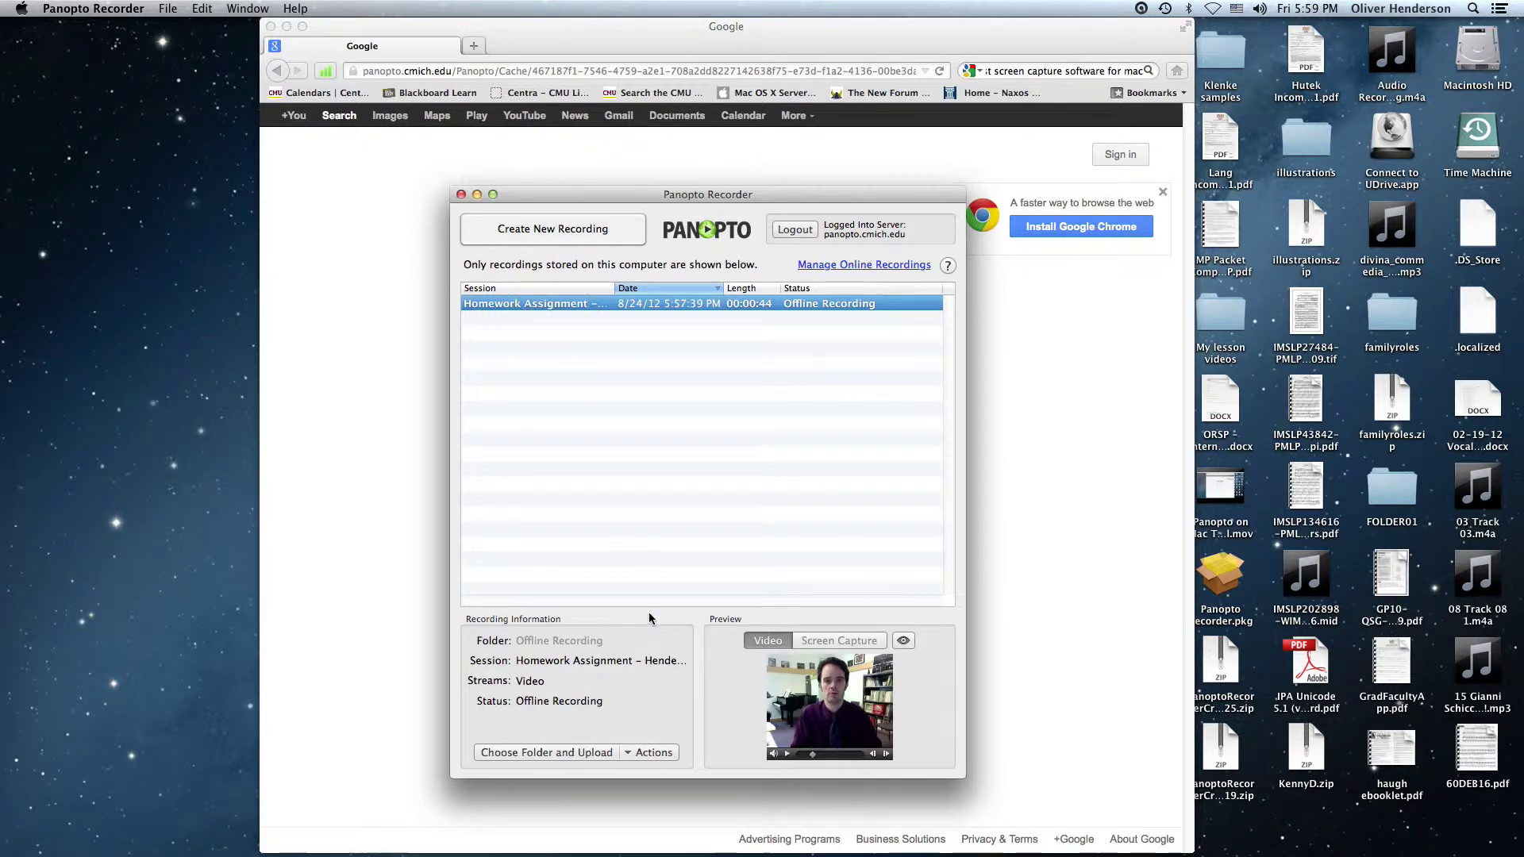
pyautogui.click(629, 753)
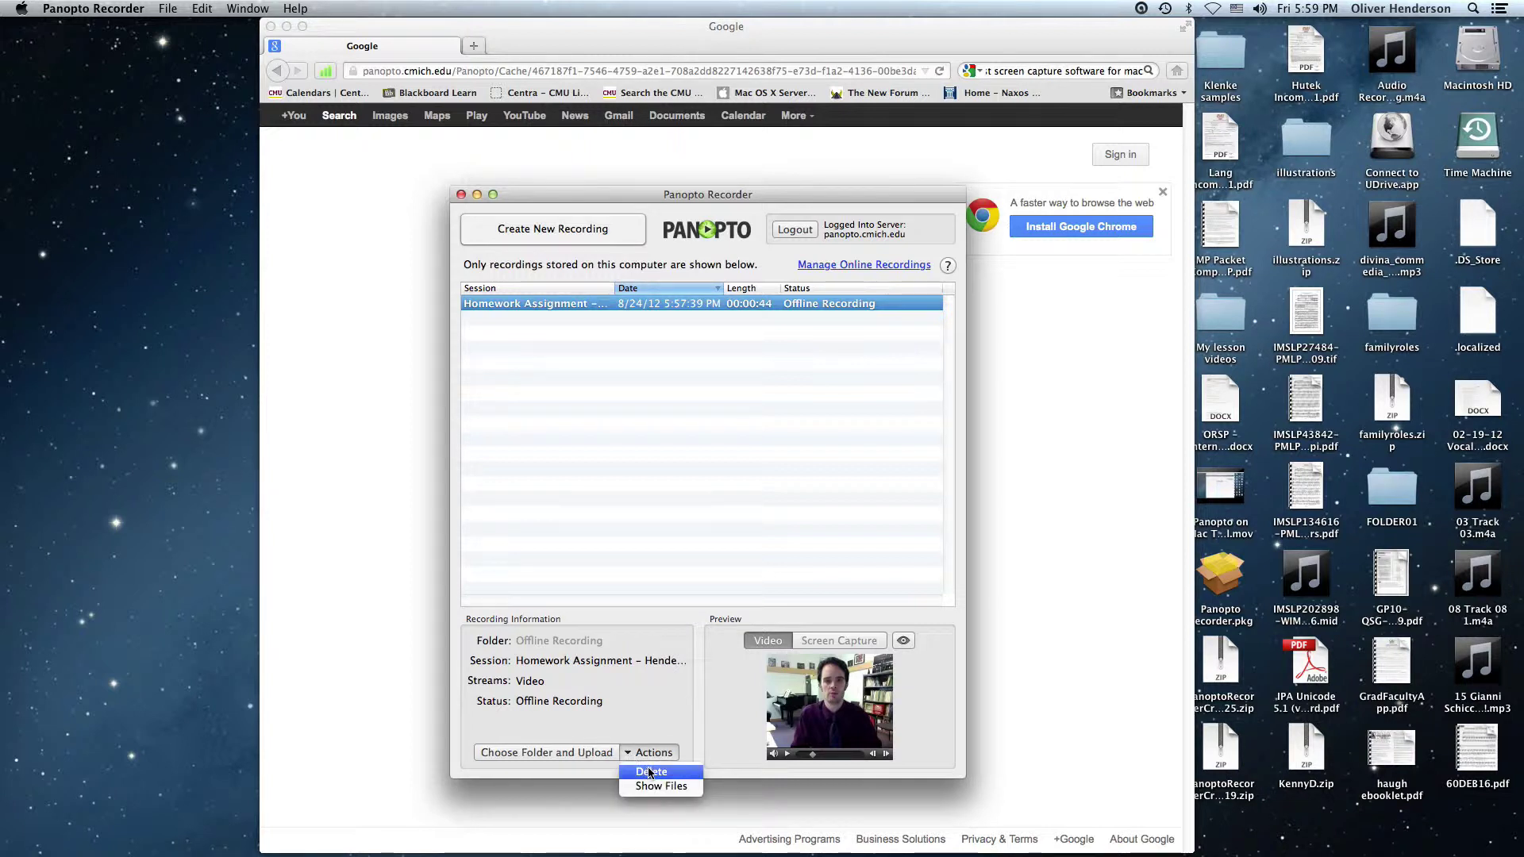
pyautogui.click(701, 720)
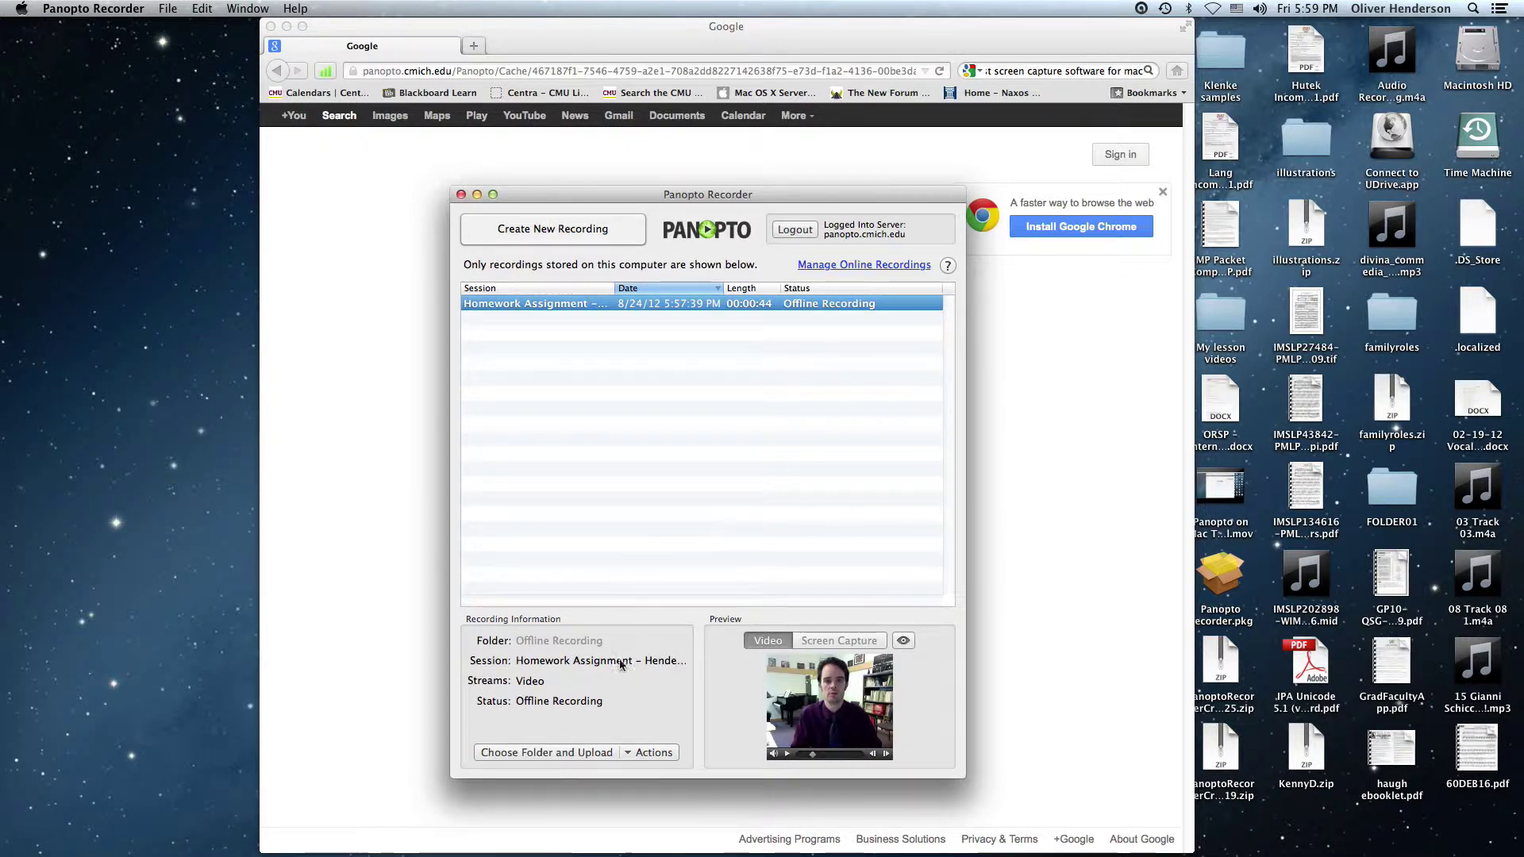
pyautogui.click(560, 751)
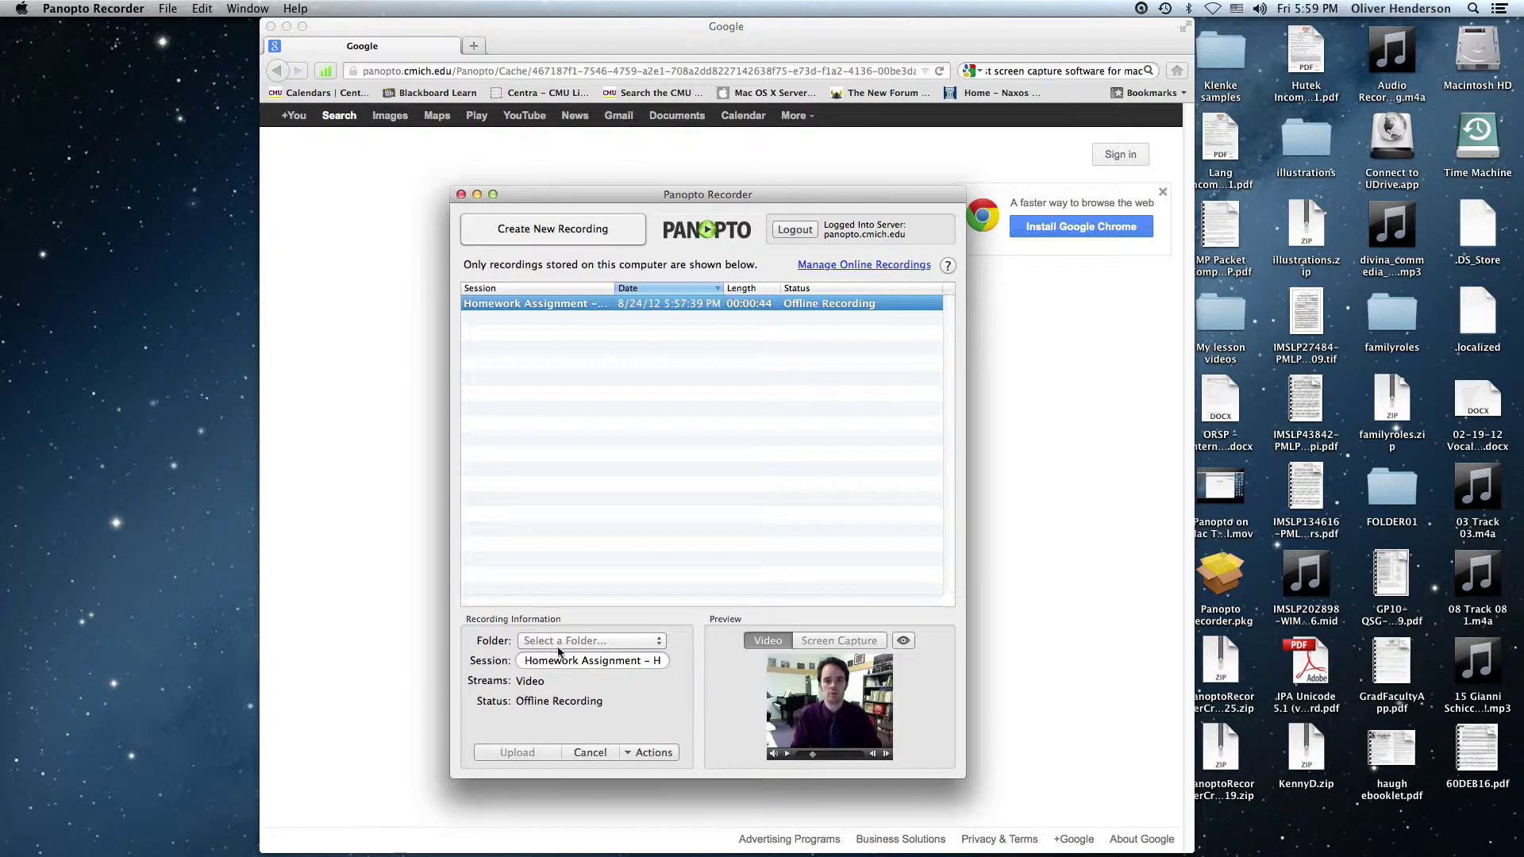
pyautogui.click(661, 641)
pyautogui.click(669, 655)
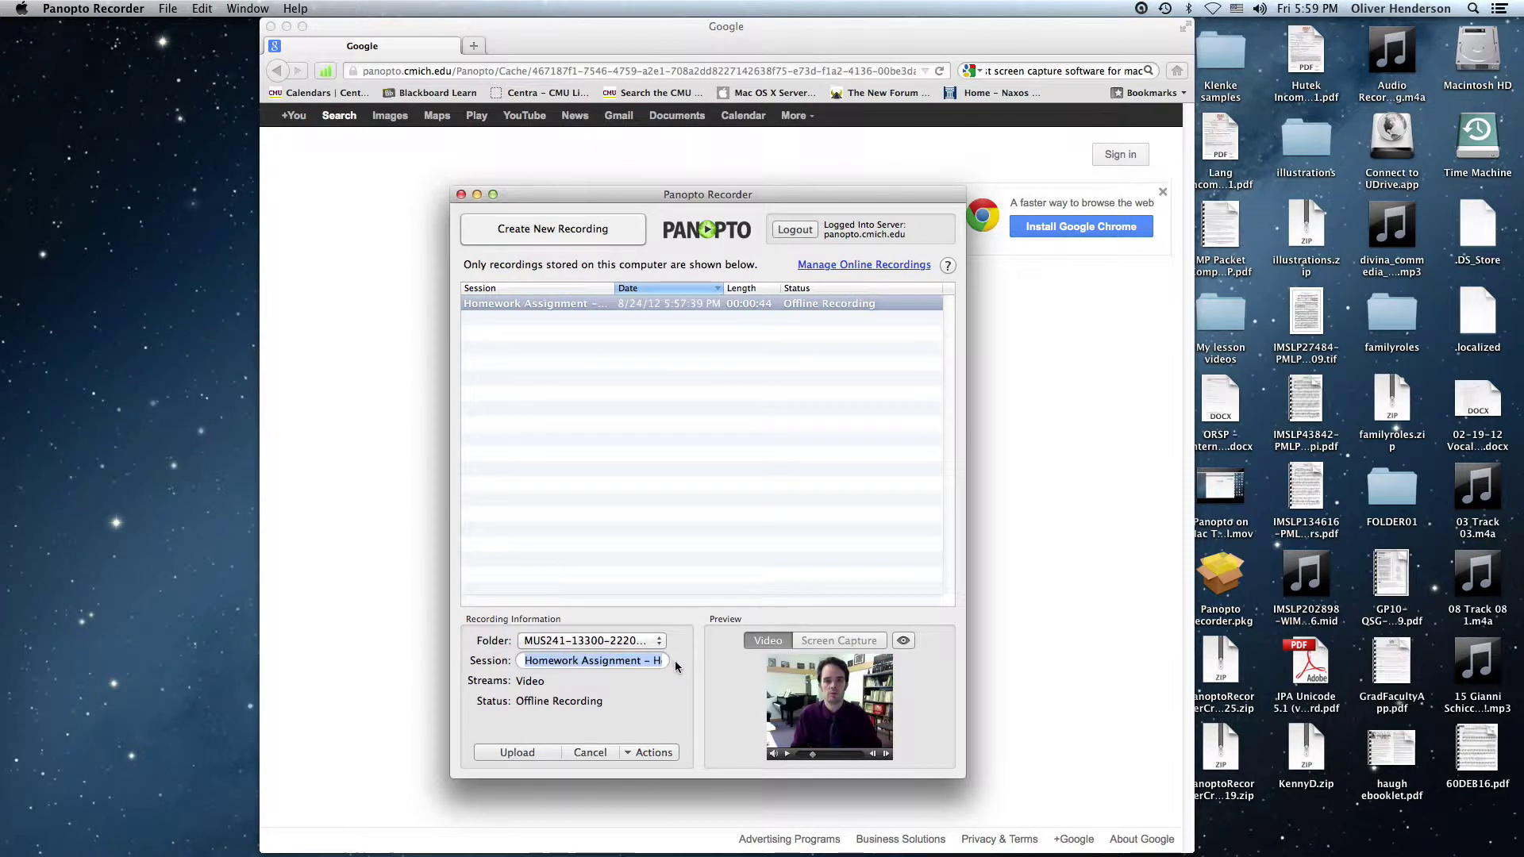
pyautogui.click(513, 752)
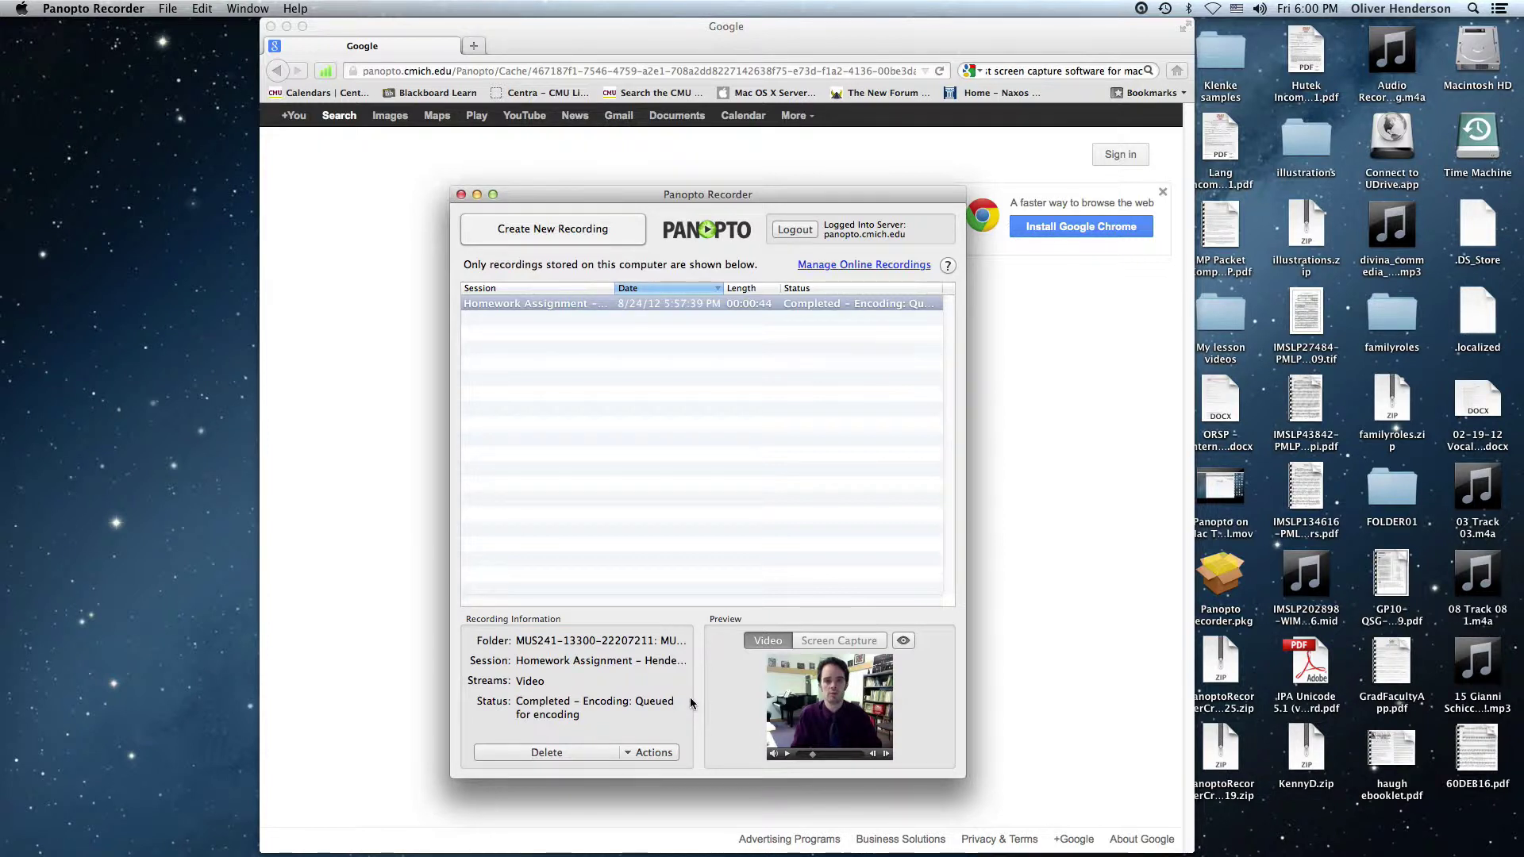
pyautogui.press('super+Tab')
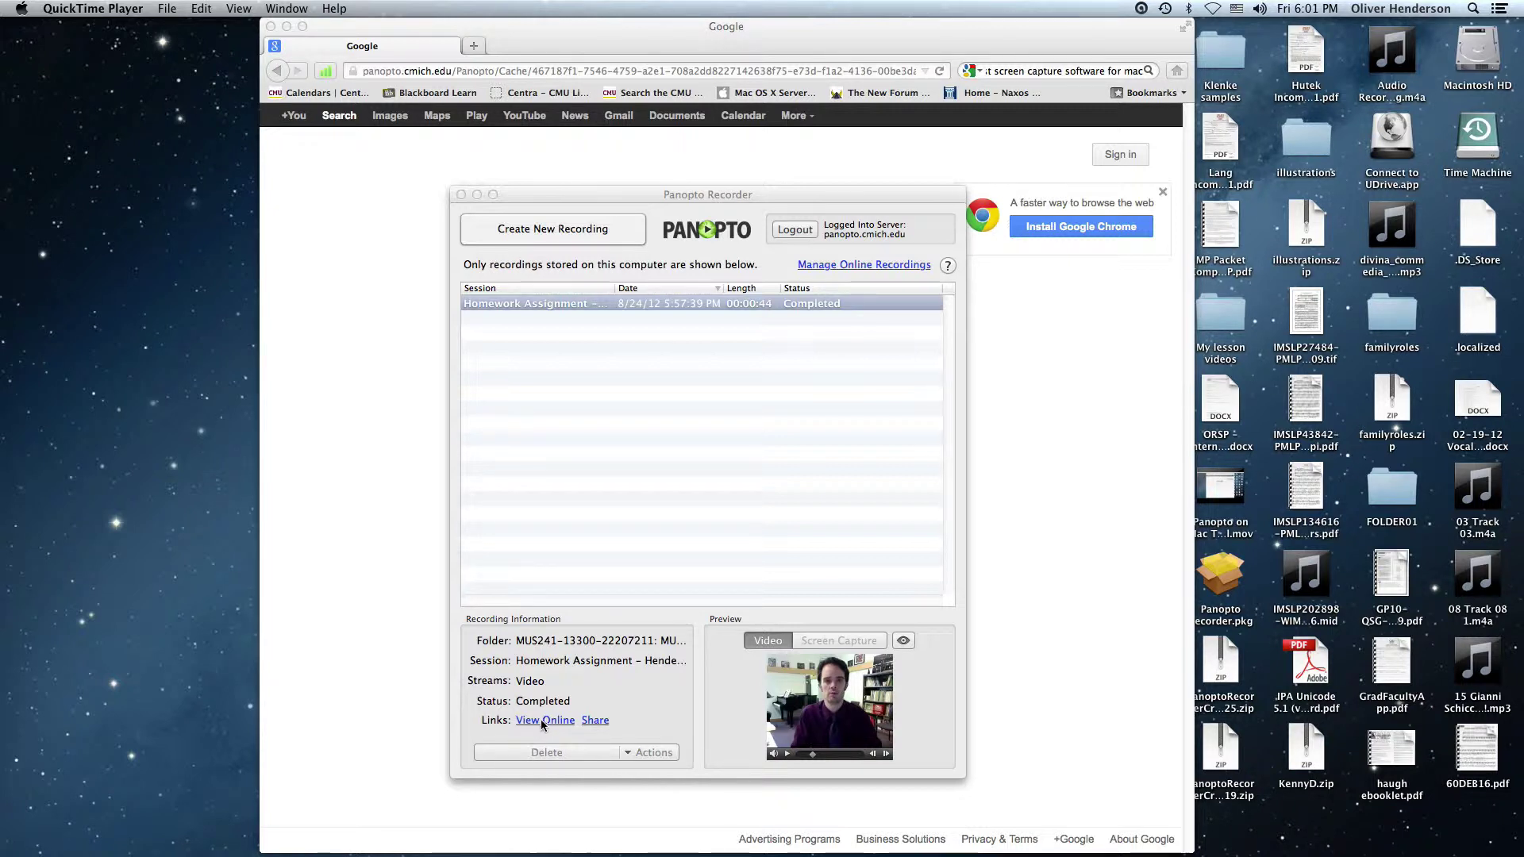
# View the recording online, logging in to Panopto via CMU Blackboard System
pyautogui.click(541, 719)
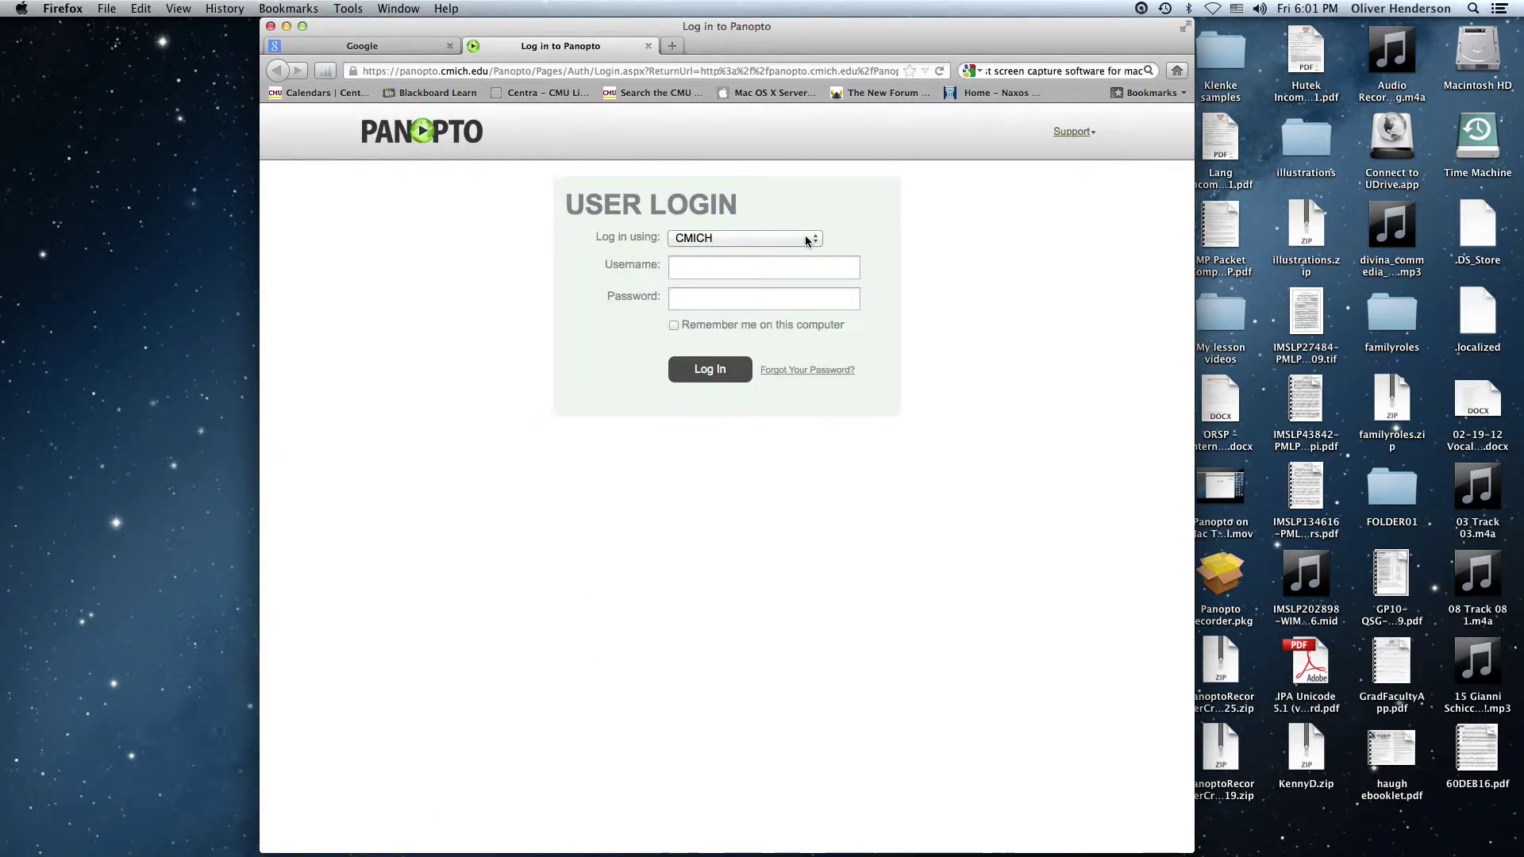
pyautogui.click(806, 239)
pyautogui.click(784, 281)
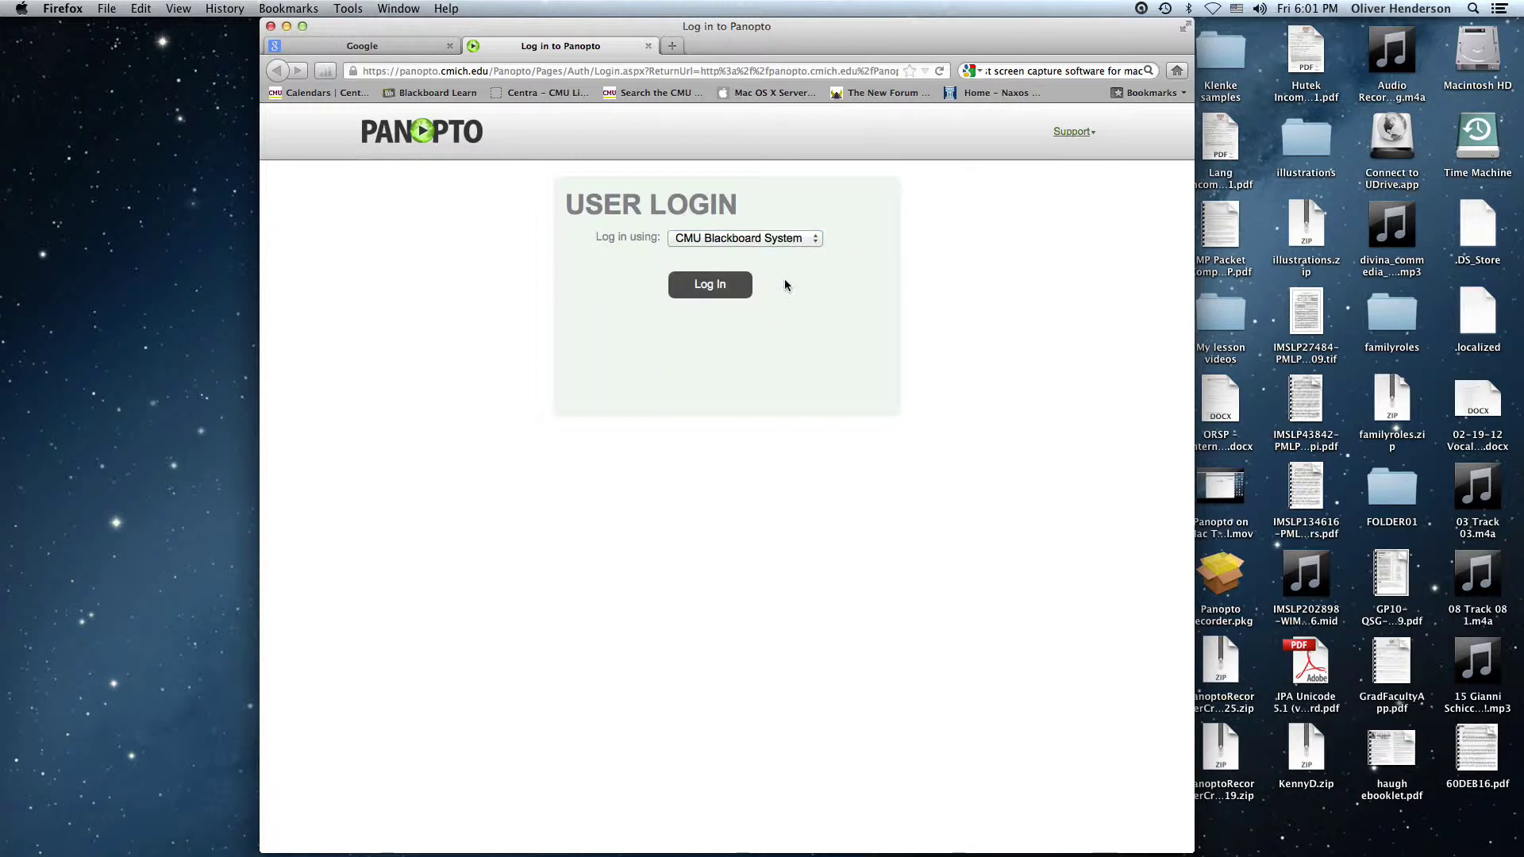
pyautogui.click(712, 289)
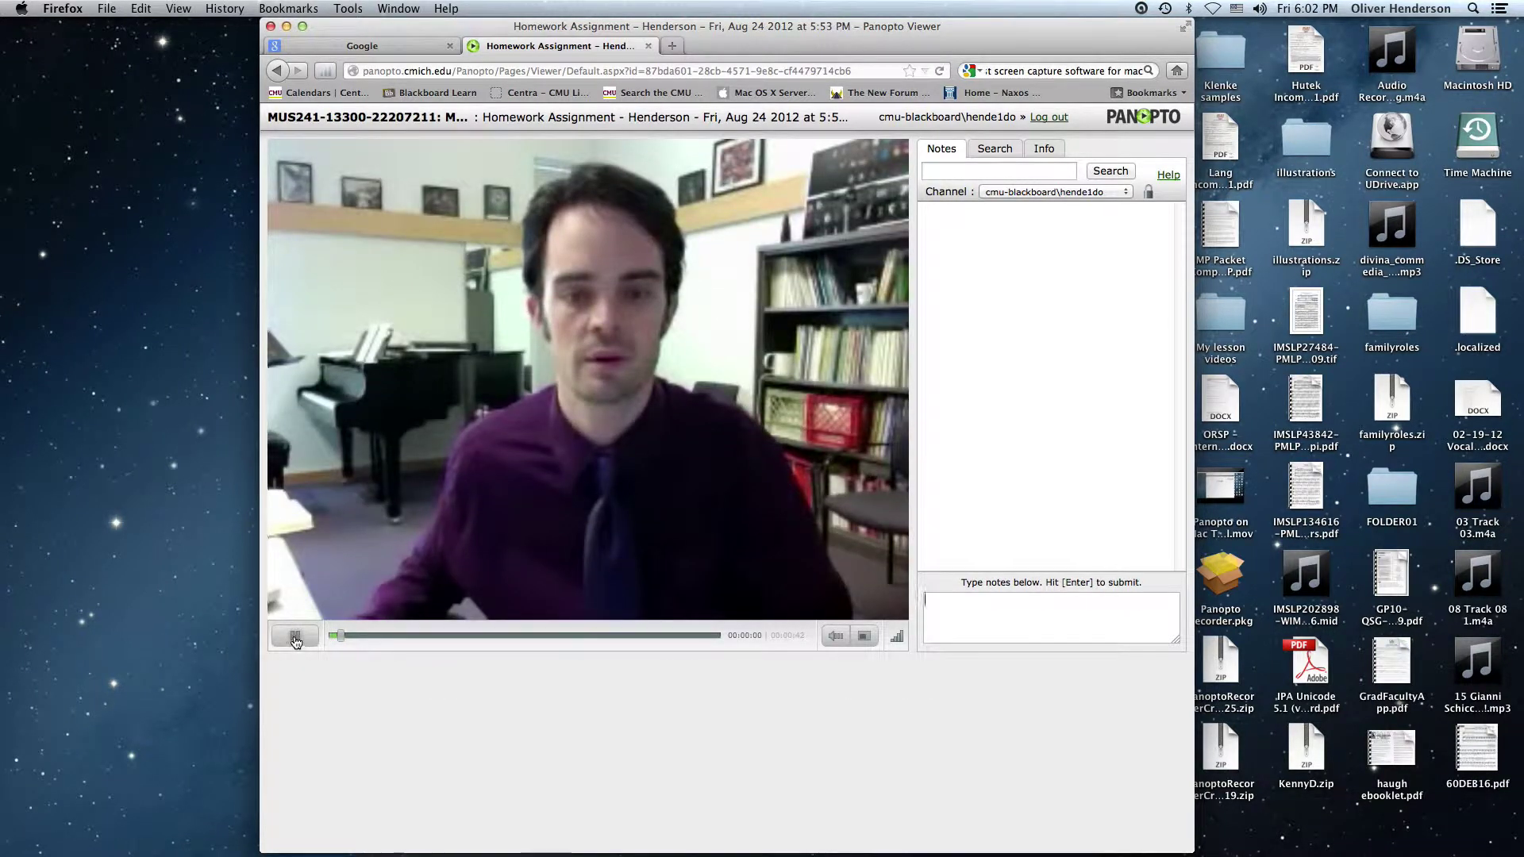
# Play the Homework Assignment video briefly and pause it at 00:00:04
pyautogui.click(295, 636)
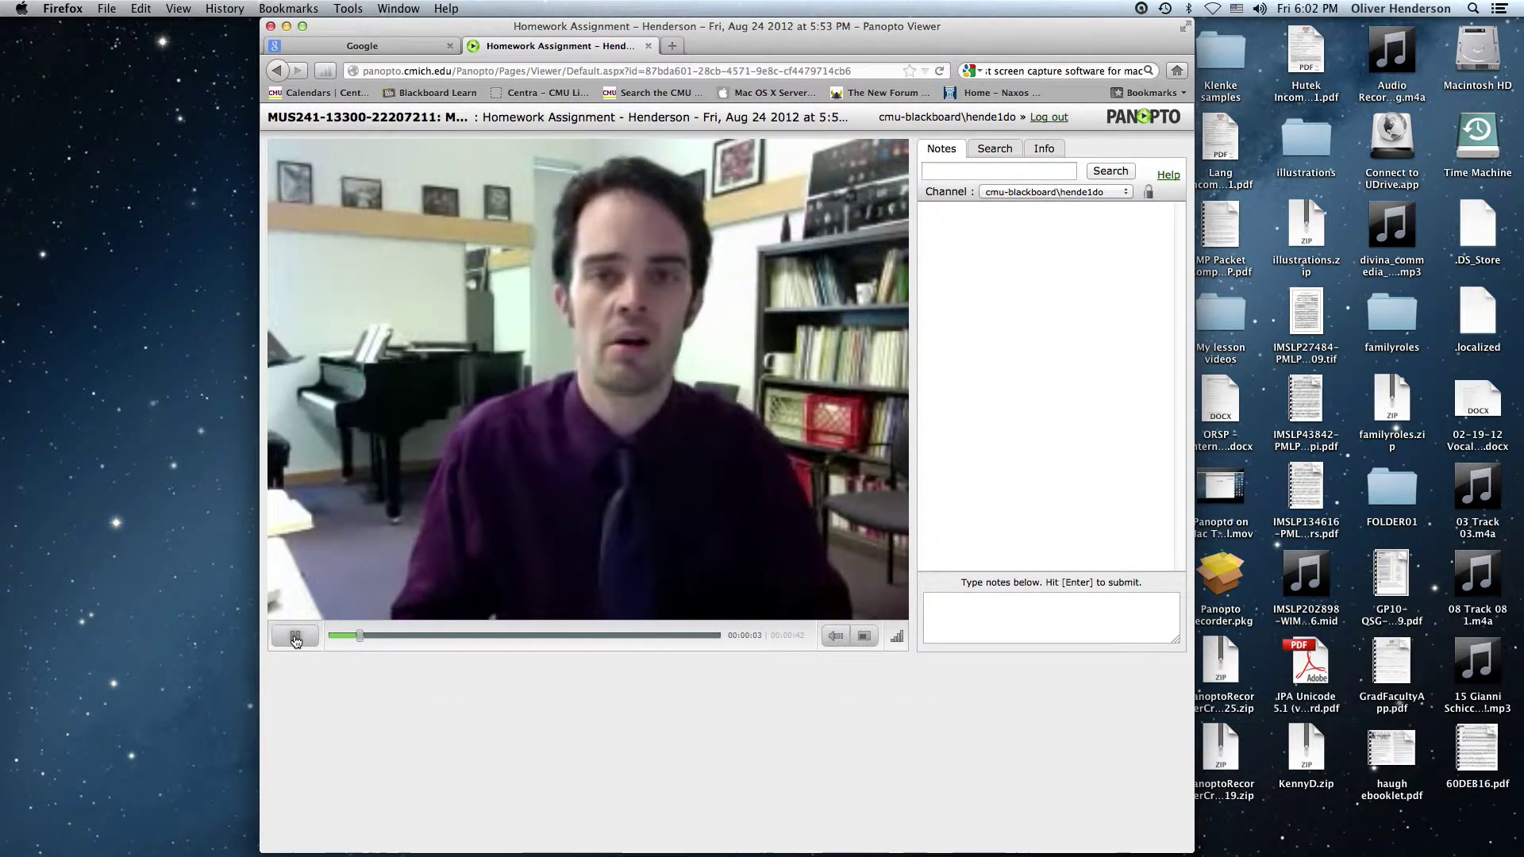
pyautogui.click(295, 636)
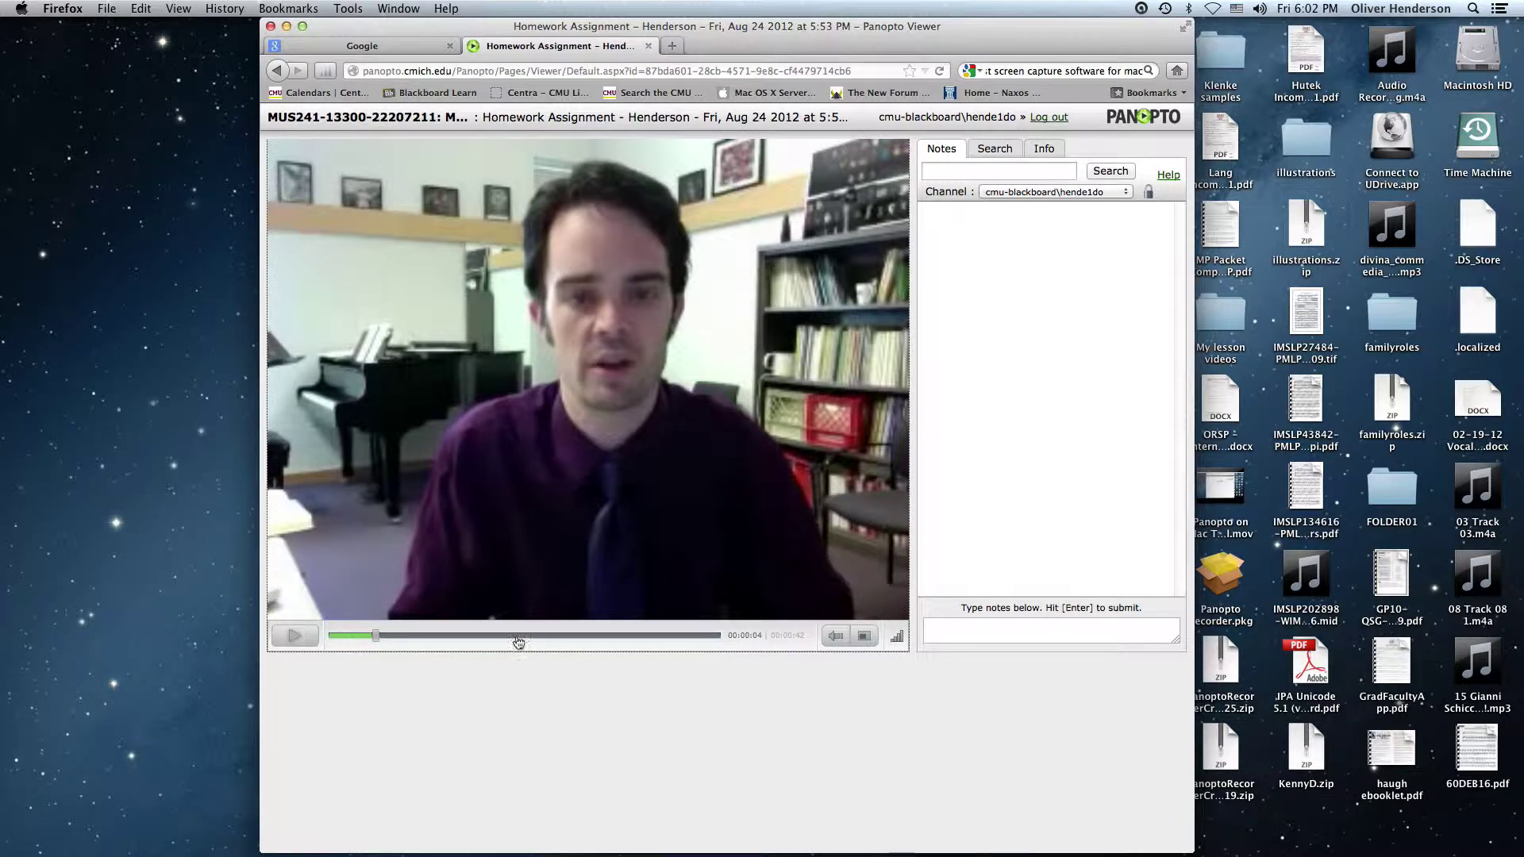
pyautogui.moveTo(839, 642)
# Close the Panopto viewer tab and go to blackboard.cmich.edu
pyautogui.click(648, 49)
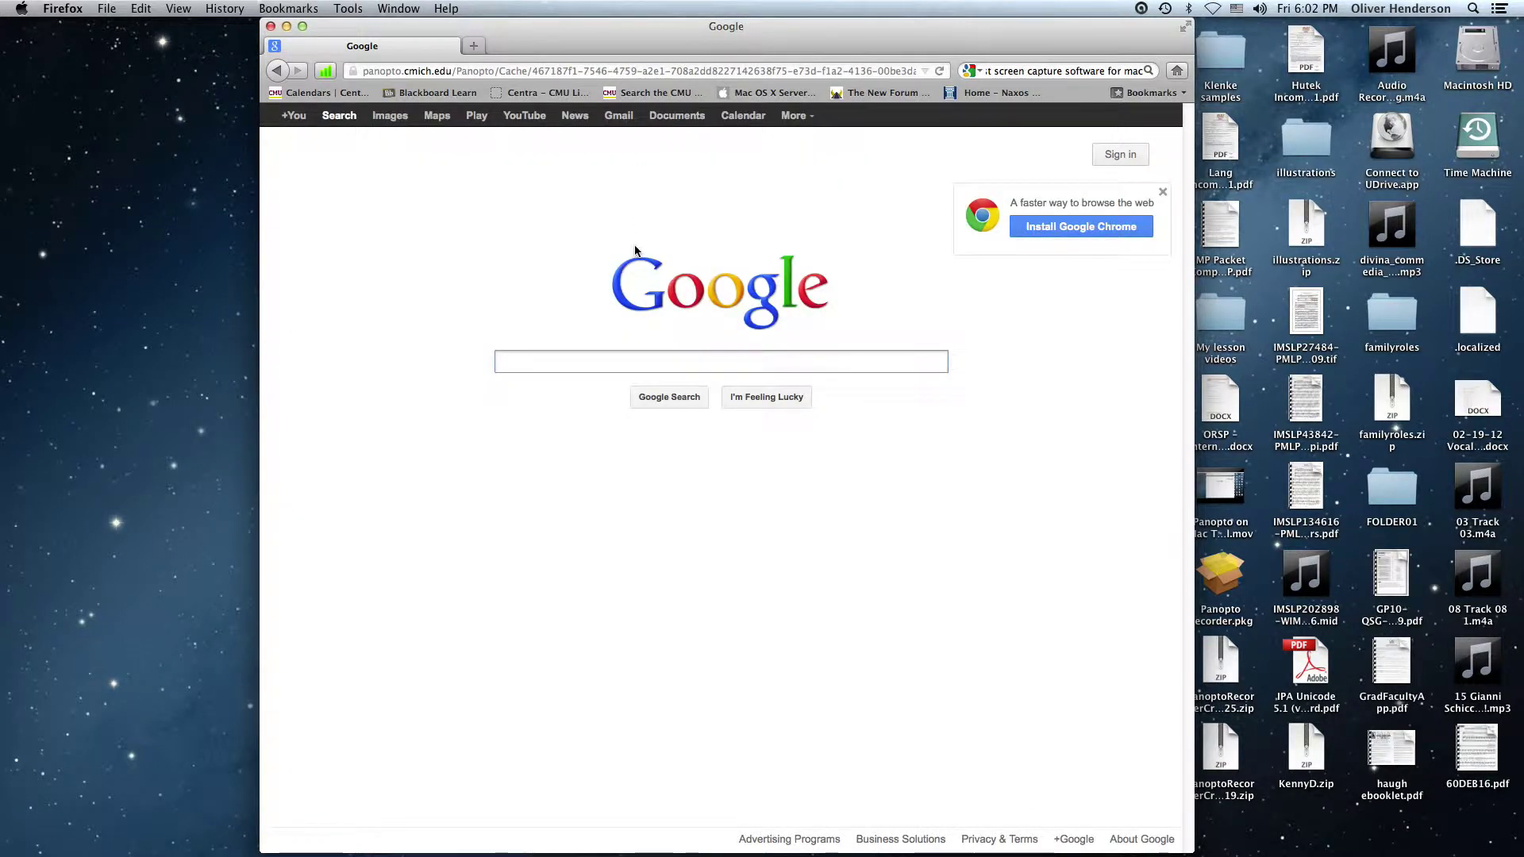
pyautogui.press('super+l')
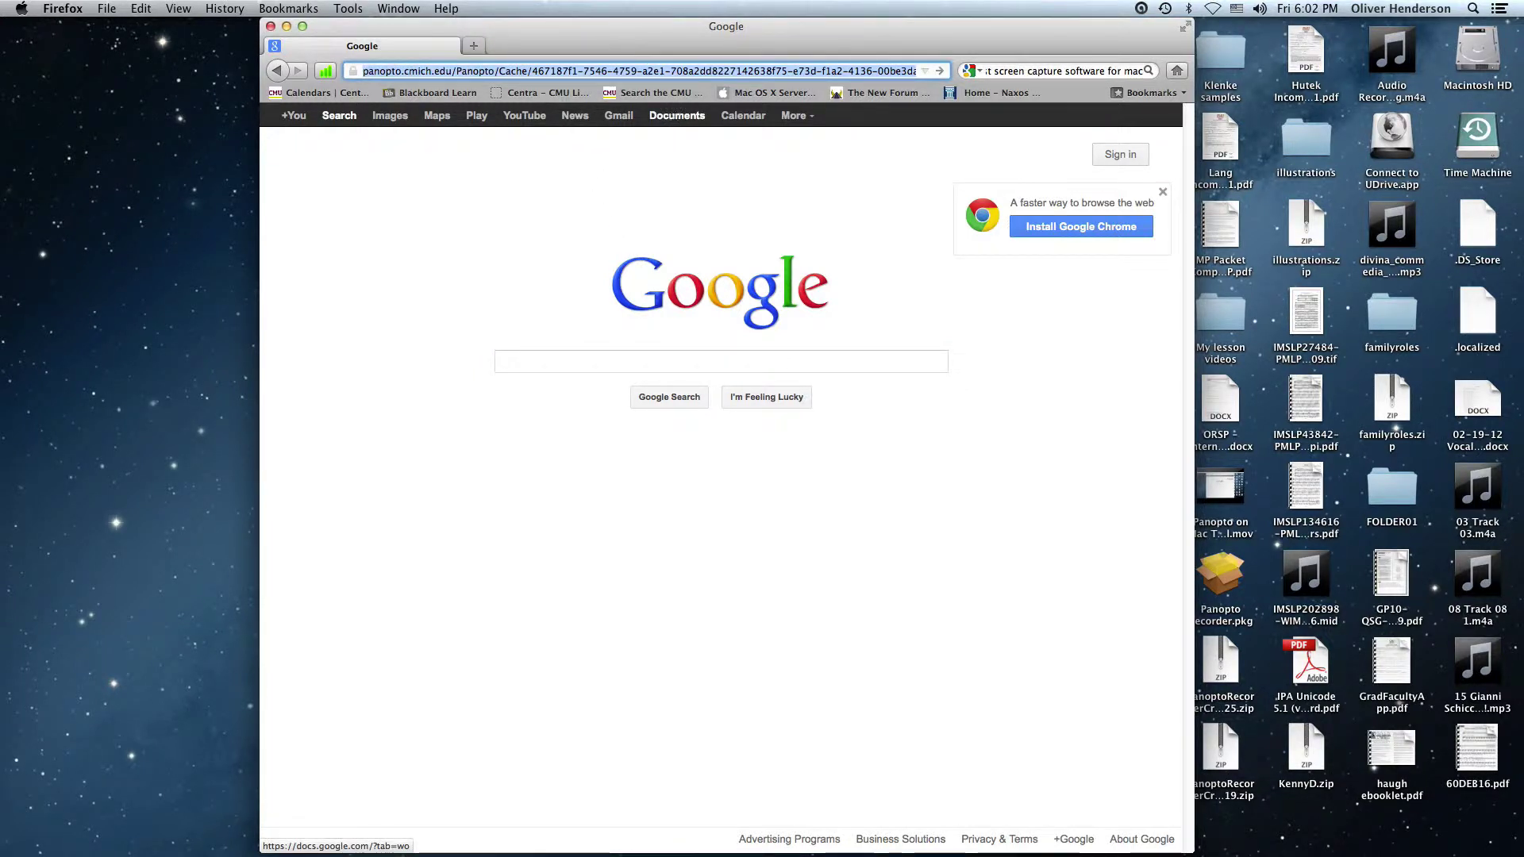
pyautogui.write('blackboard.cmich.edu/')
pyautogui.press('Return')
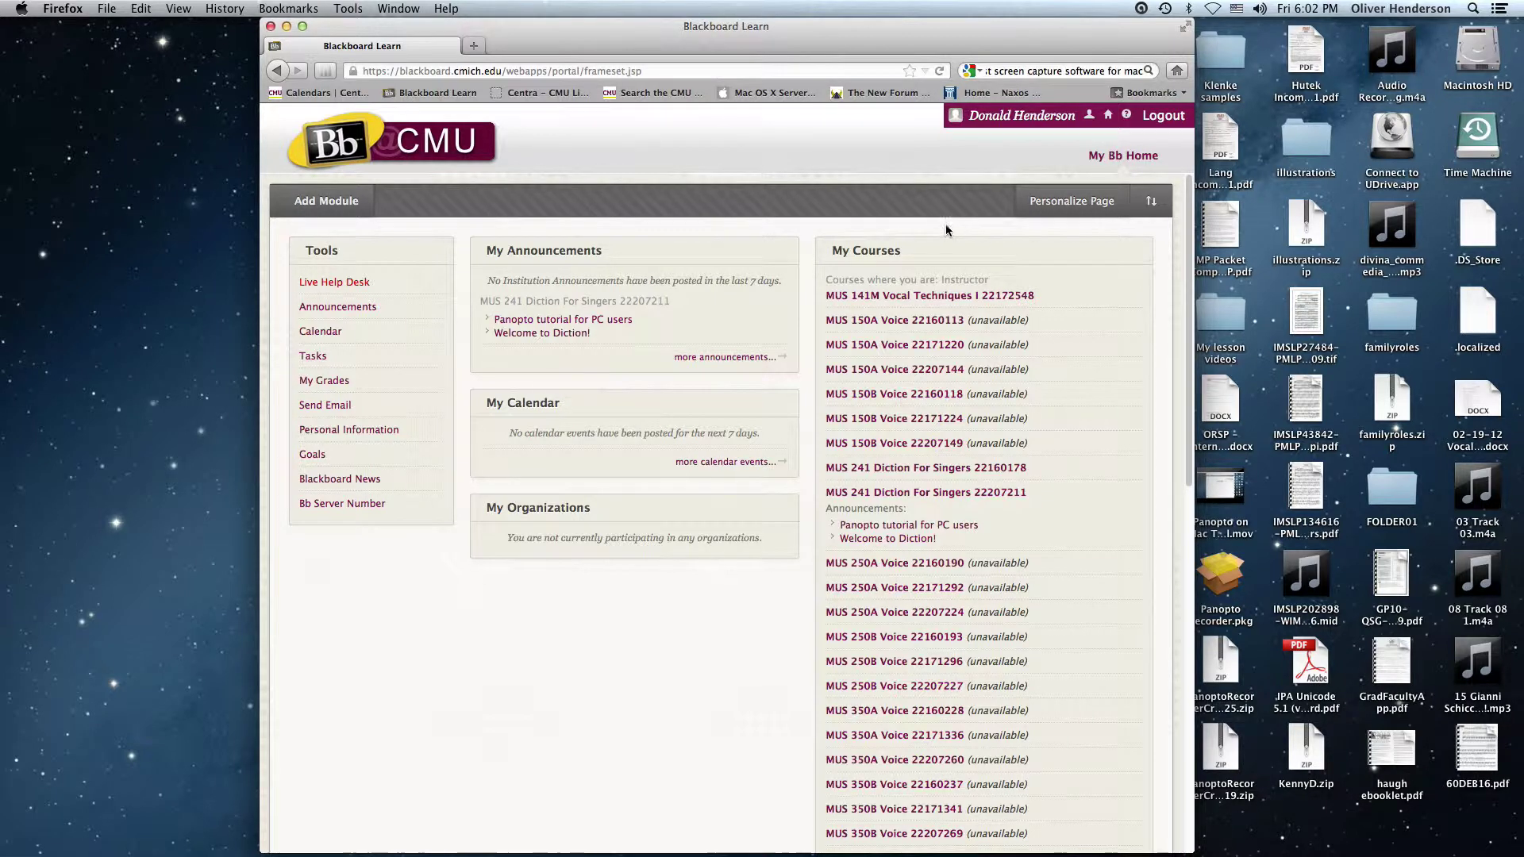
# Log out of Blackboard and log back in with the student account's password
pyautogui.click(1164, 115)
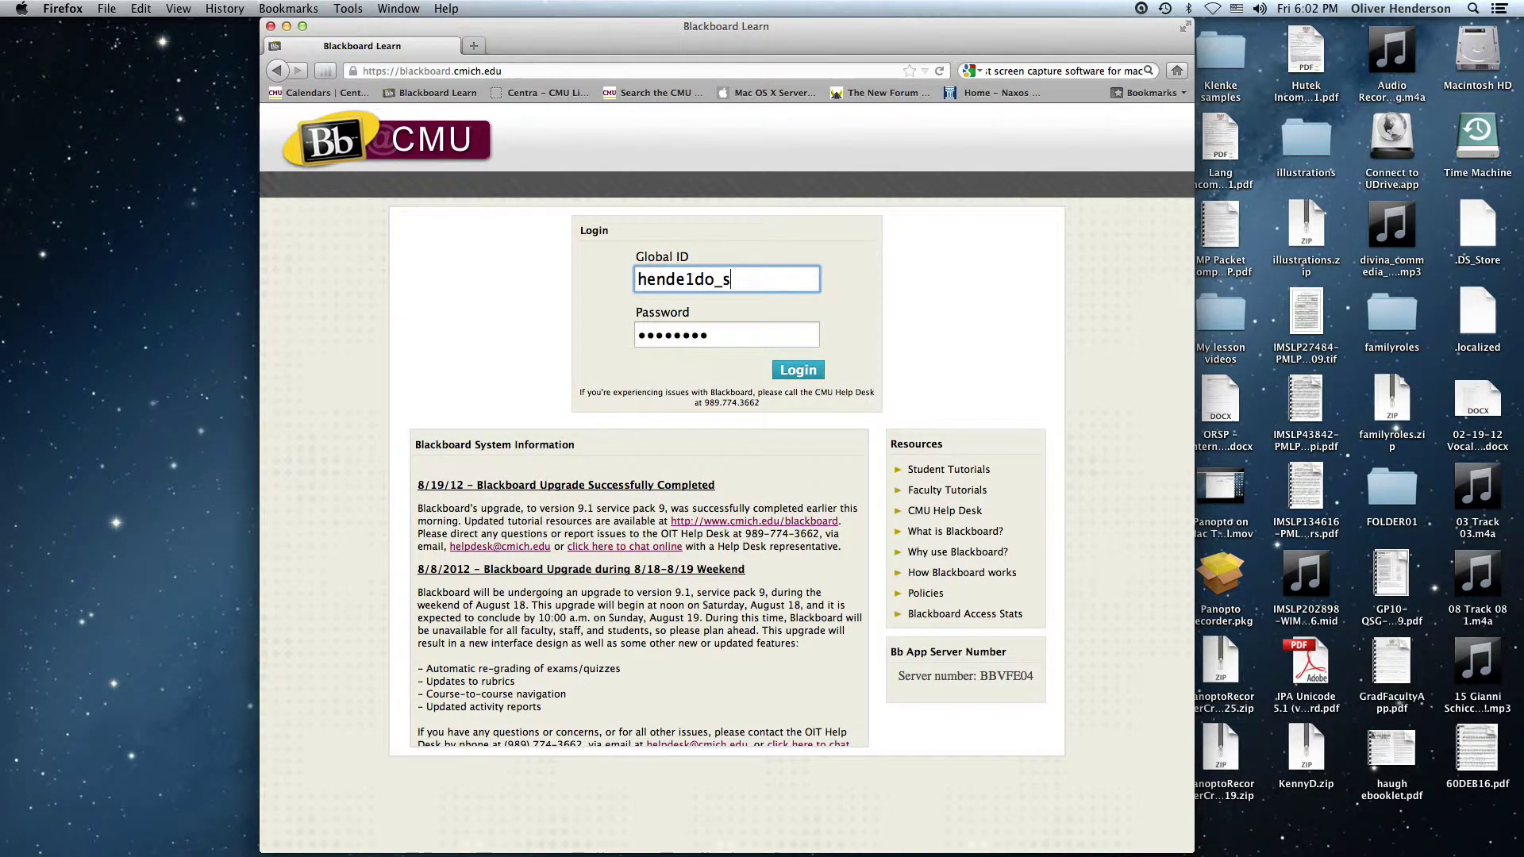
pyautogui.press('Tab')
pyautogui.write('••')
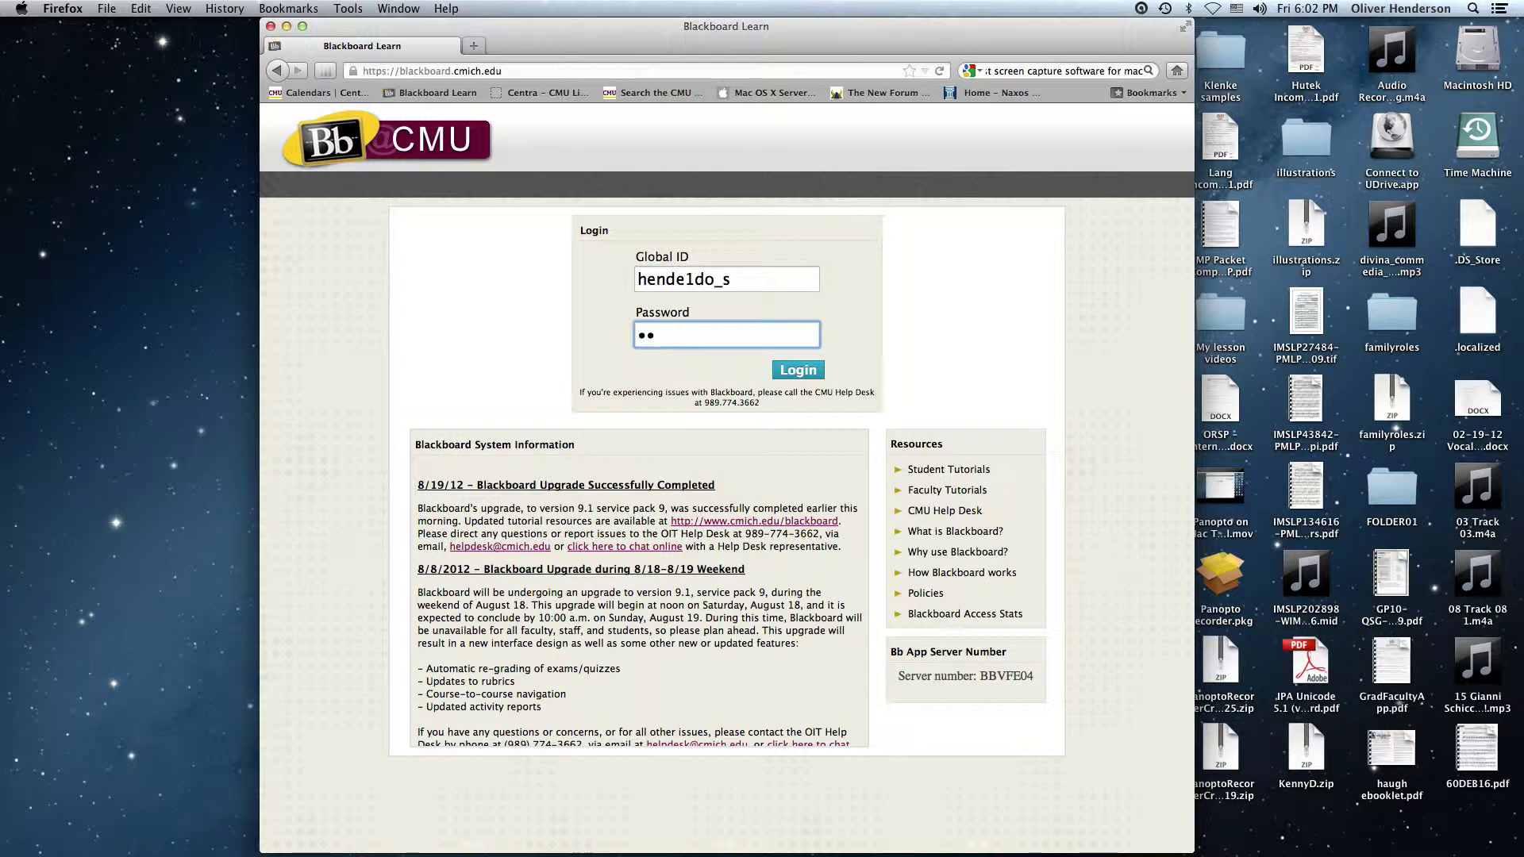
pyautogui.press('BackSpace')
pyautogui.press('BackSpace')
pyautogui.write('••••')
pyautogui.press('Return')
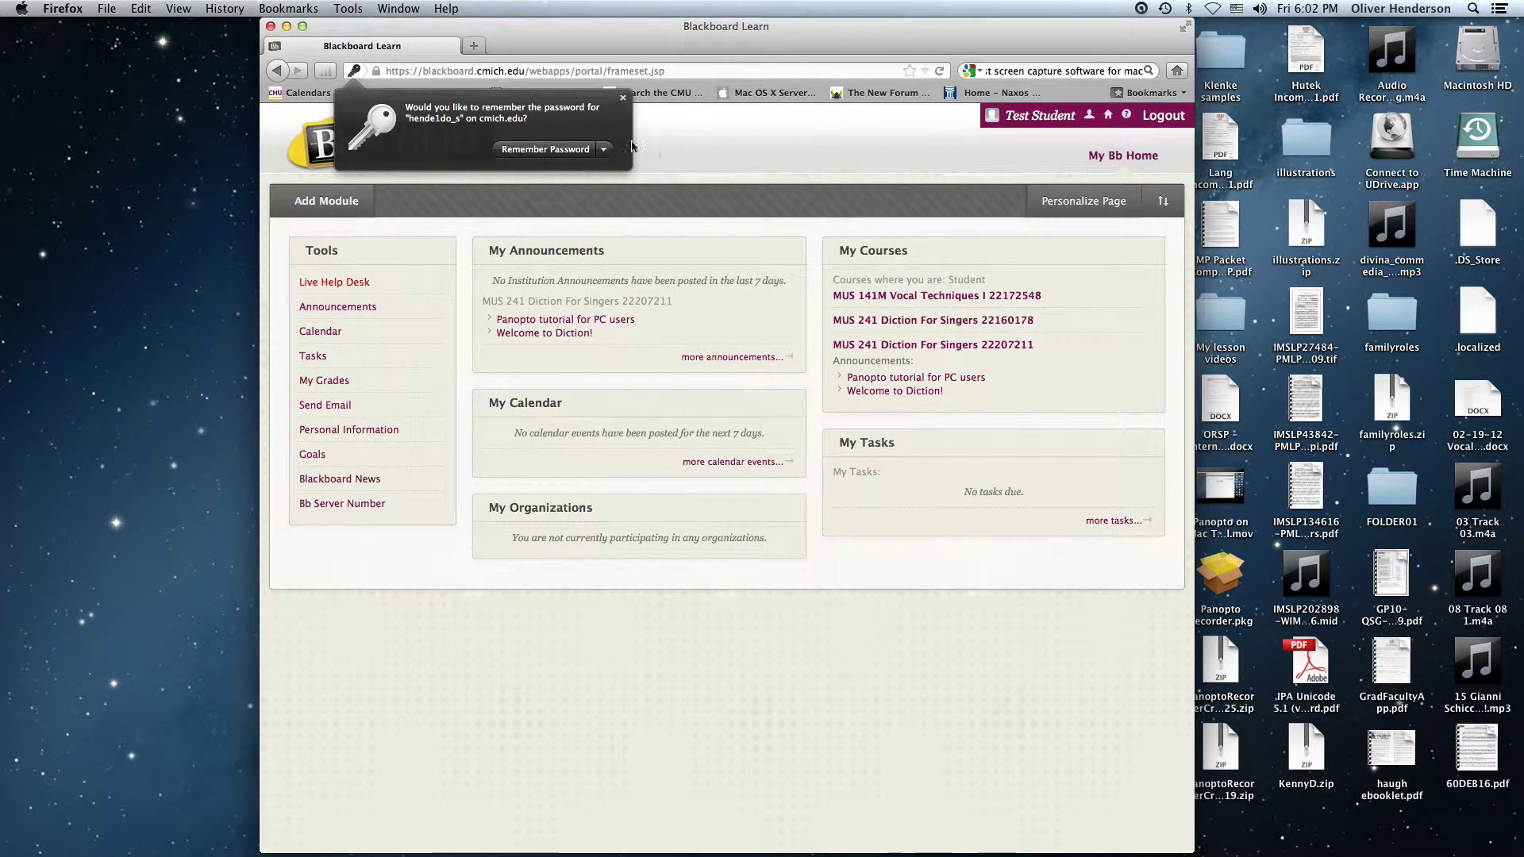
# Decline saving the password, then open MUS 241 Diction For Singers Tools > Panopto Focus Content
pyautogui.click(605, 149)
pyautogui.click(648, 194)
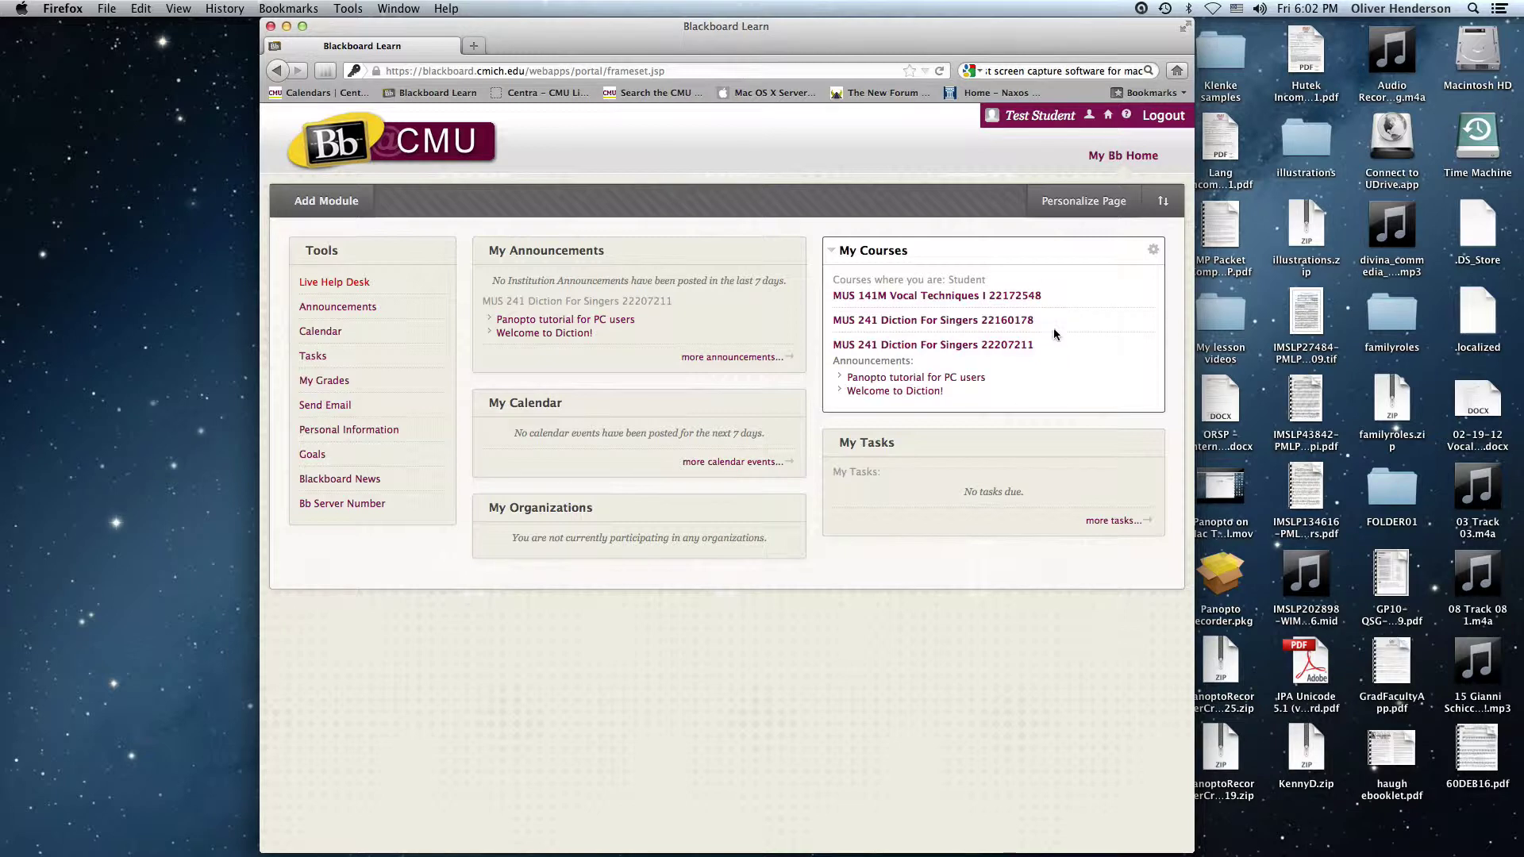
pyautogui.click(1023, 344)
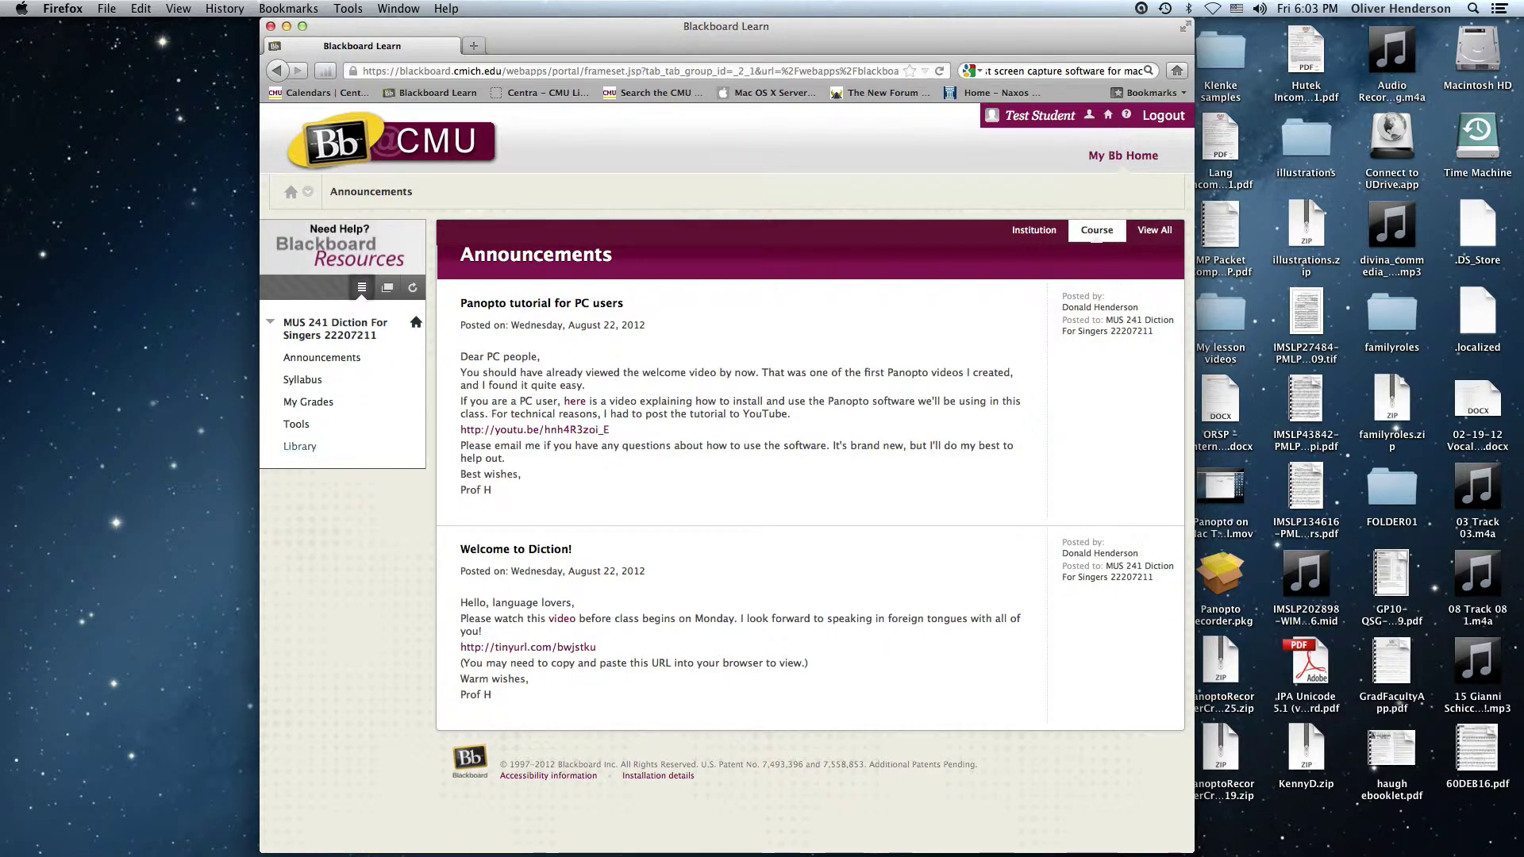
pyautogui.click(297, 428)
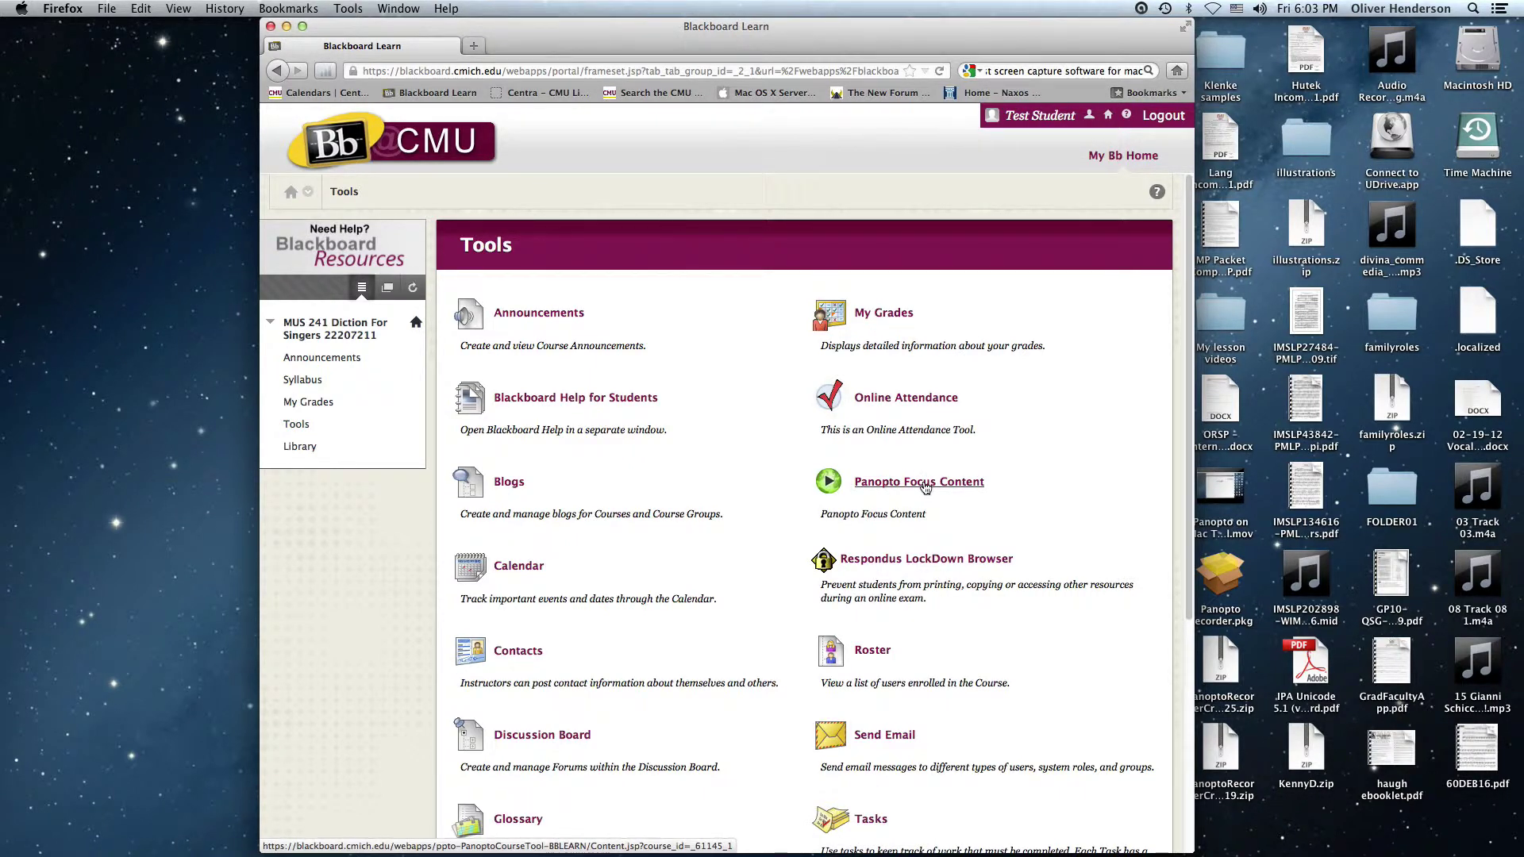
pyautogui.click(927, 488)
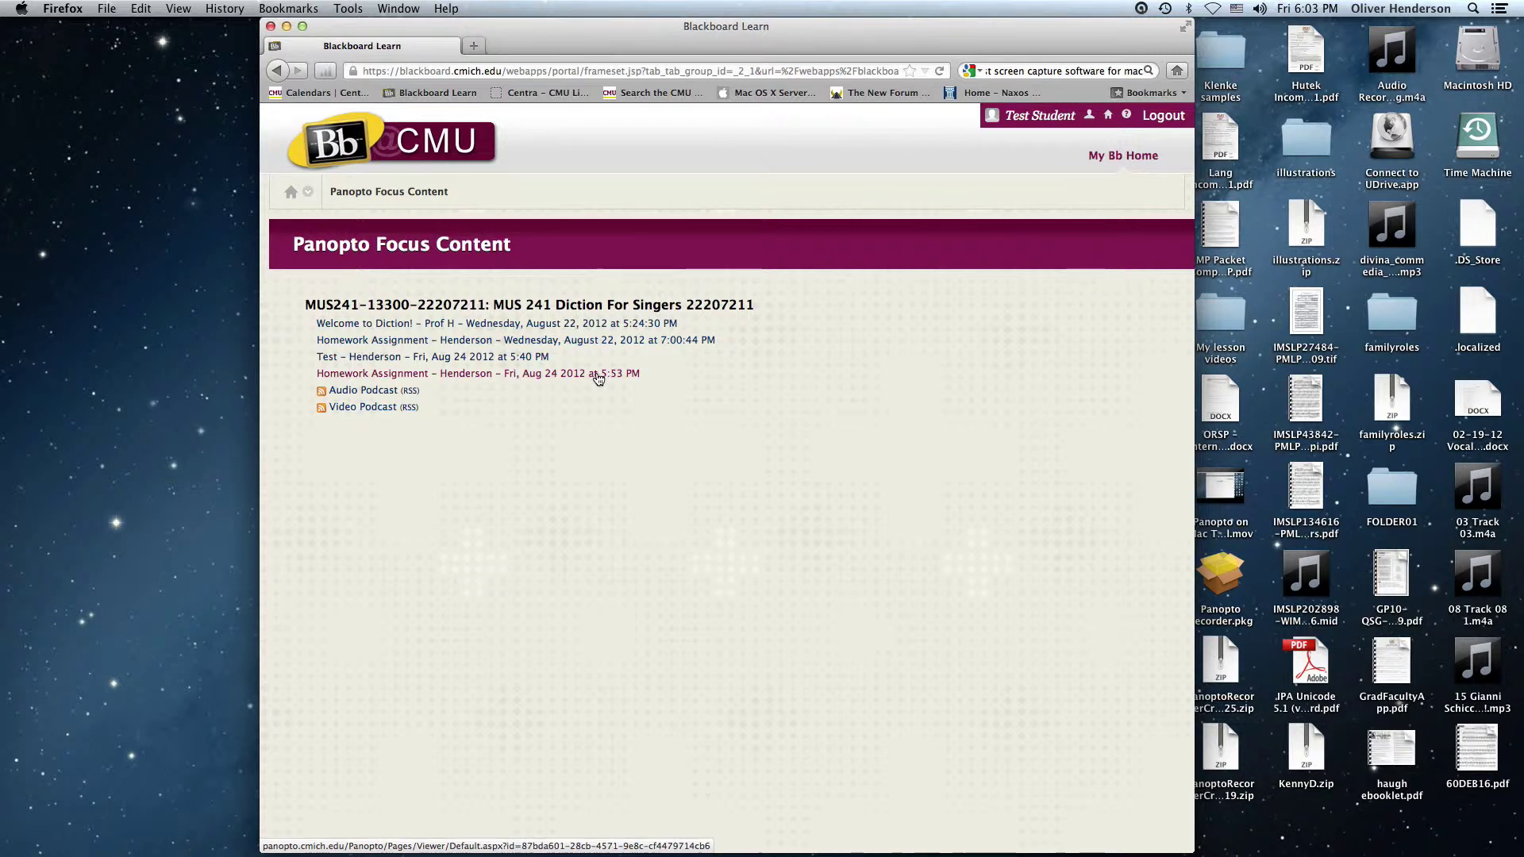
# Open the Aug 24 5:53 PM Homework Assignment recording past the security warning, paused at 0:06
pyautogui.click(598, 378)
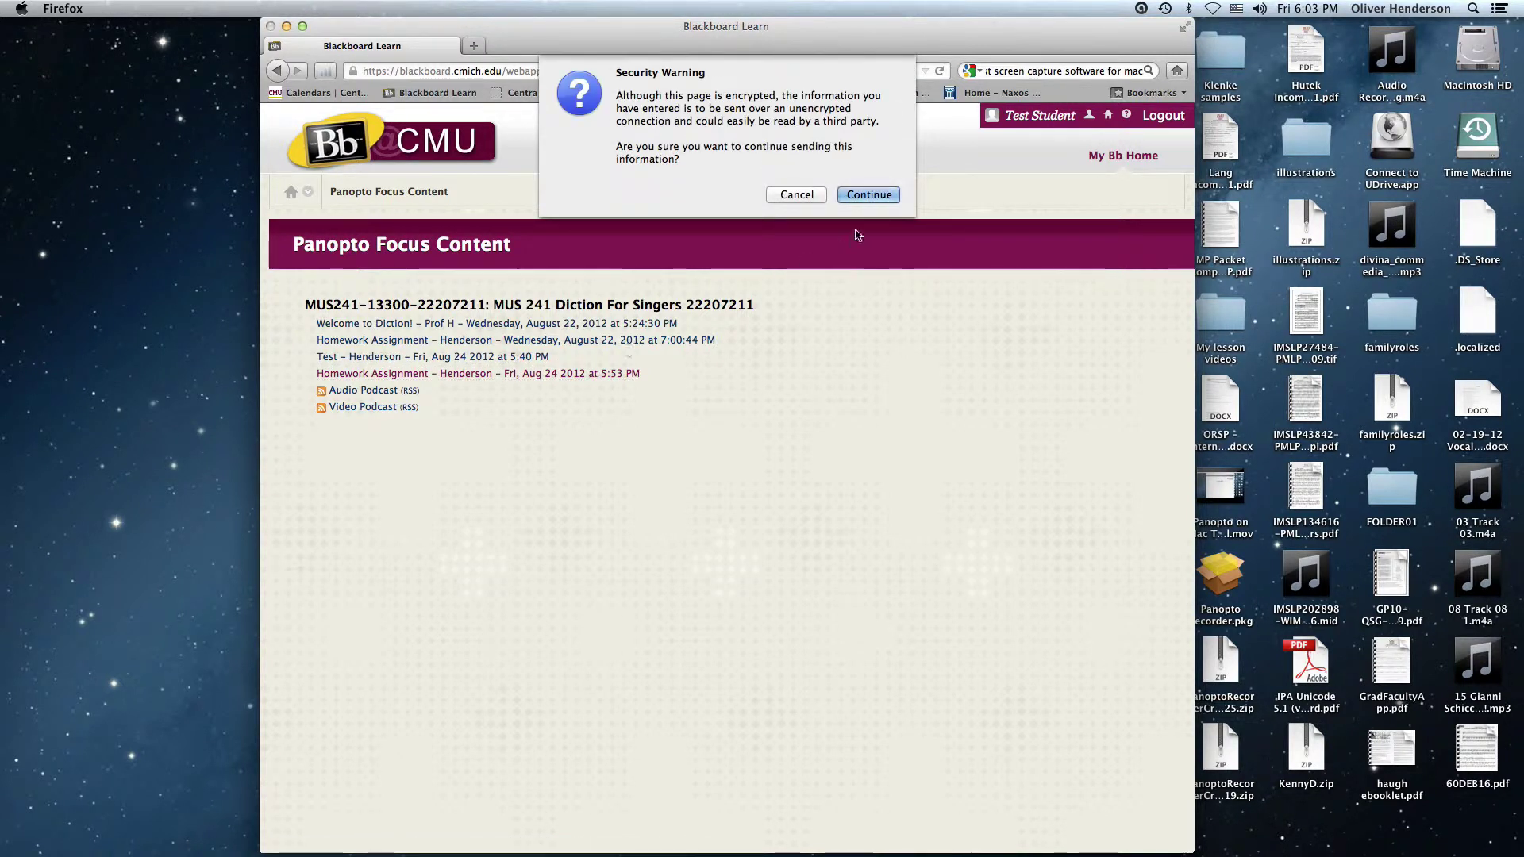
pyautogui.click(869, 195)
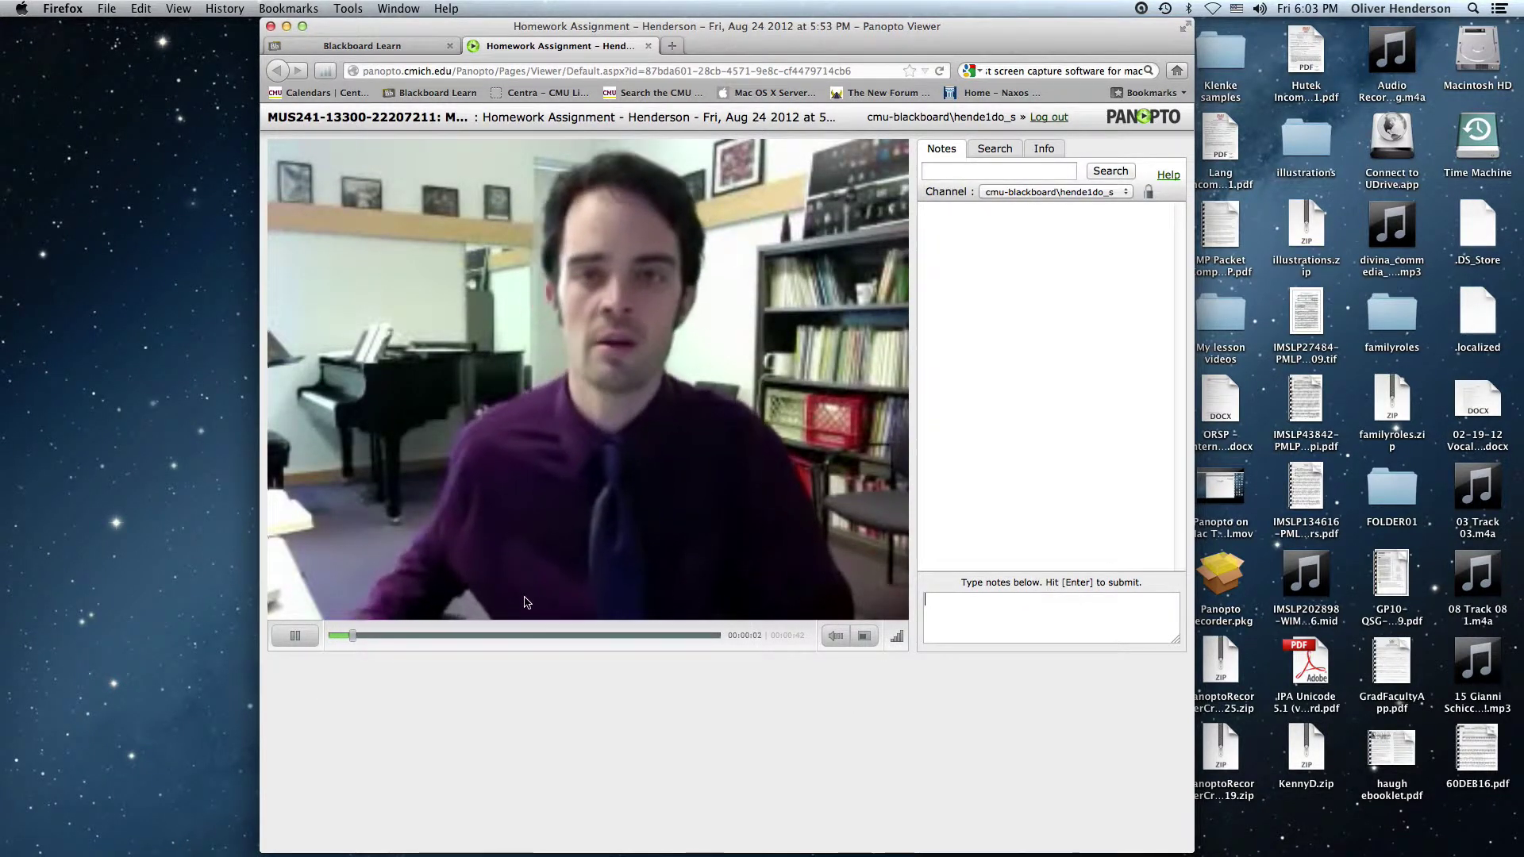
pyautogui.click(310, 635)
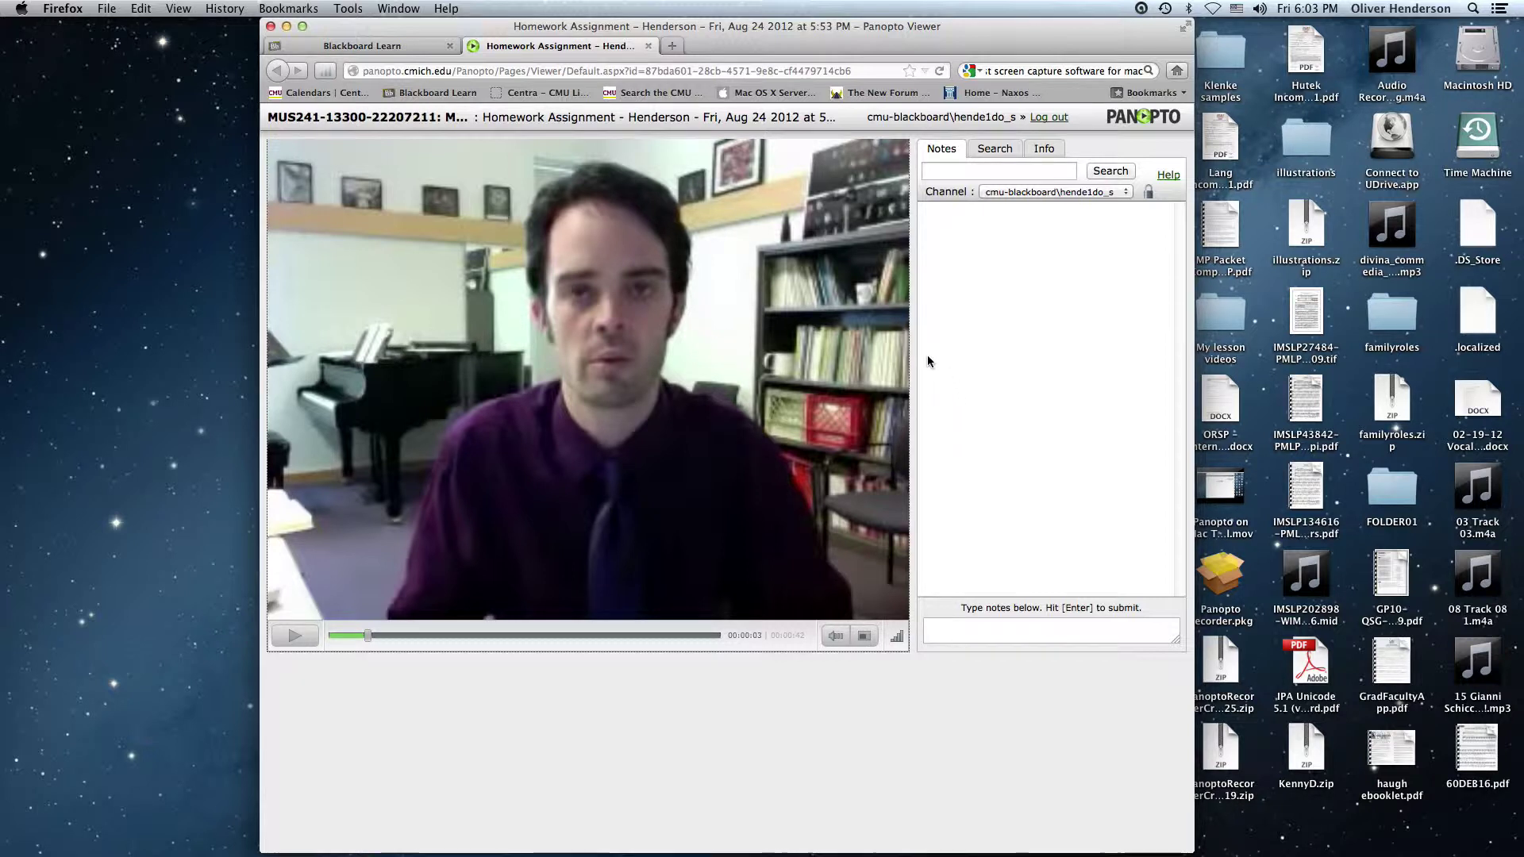
pyautogui.click(389, 636)
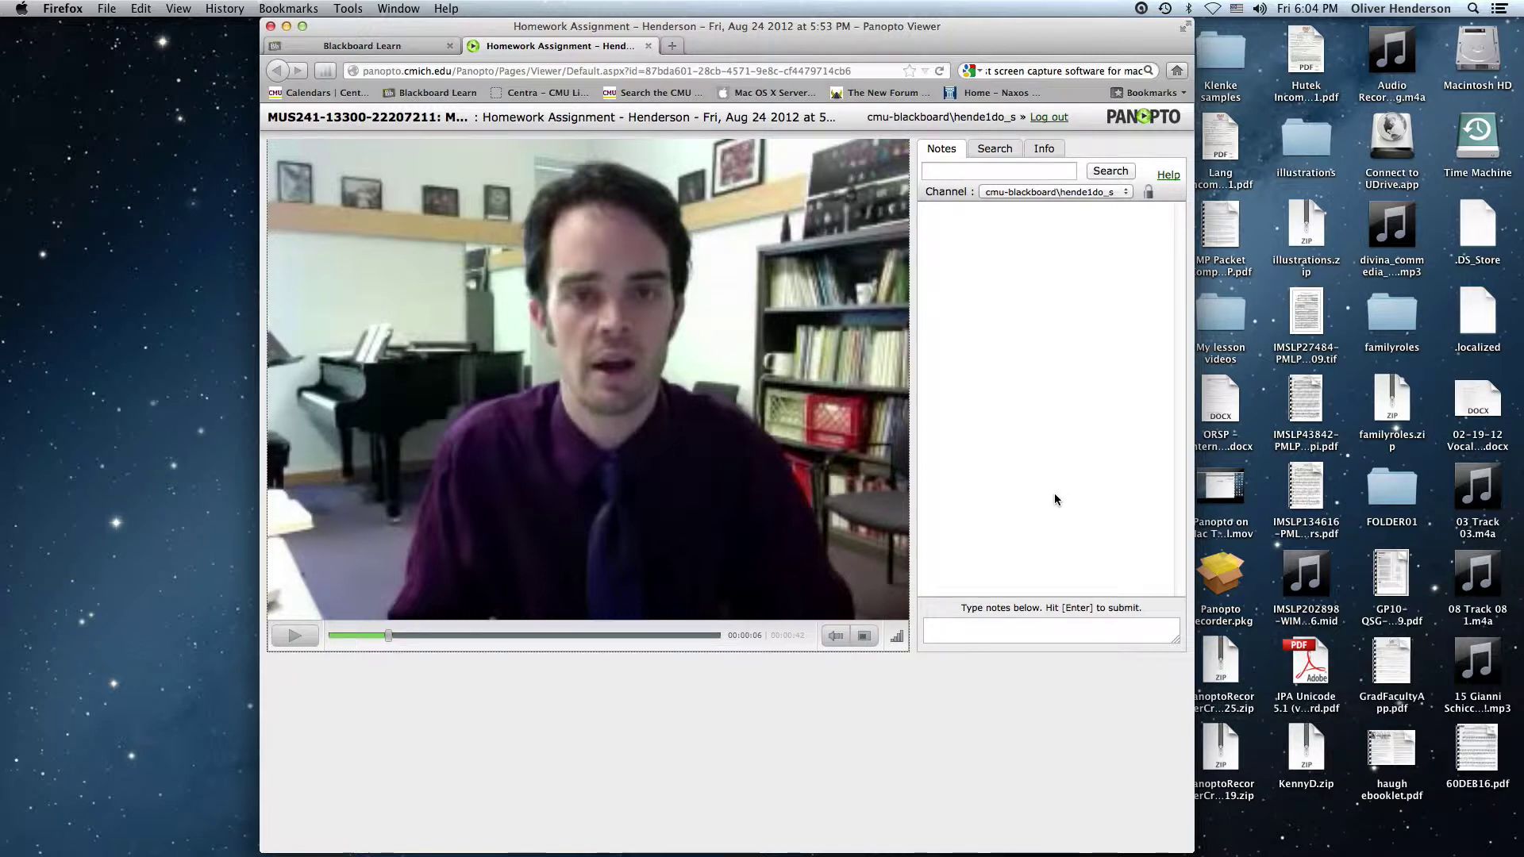
# Add the note "Here is a comment." at 0:06
pyautogui.click(967, 632)
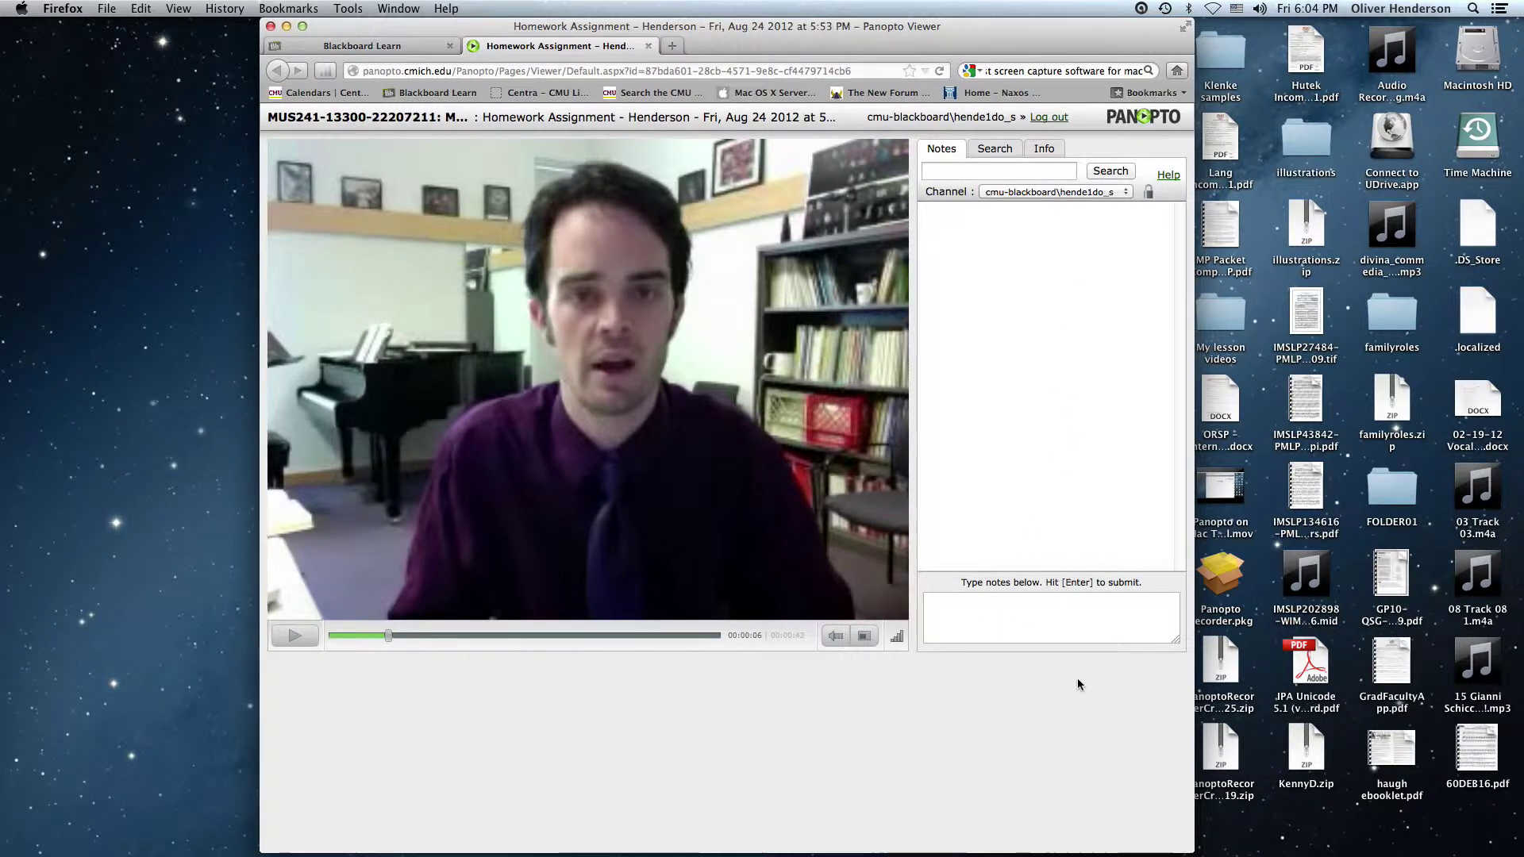
pyautogui.write('Here is a comment.')
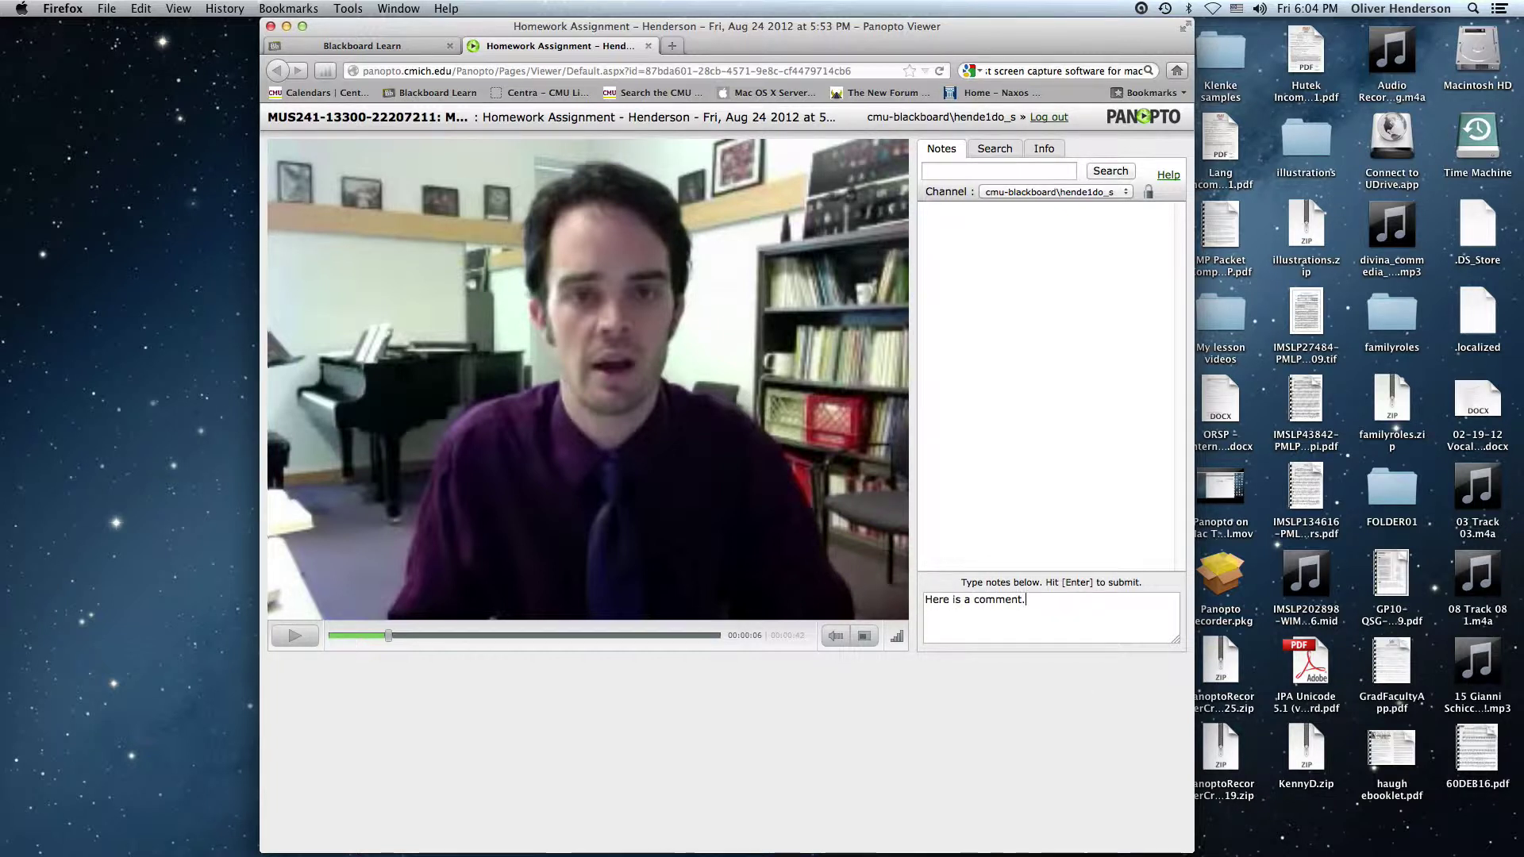
pyautogui.press('Return')
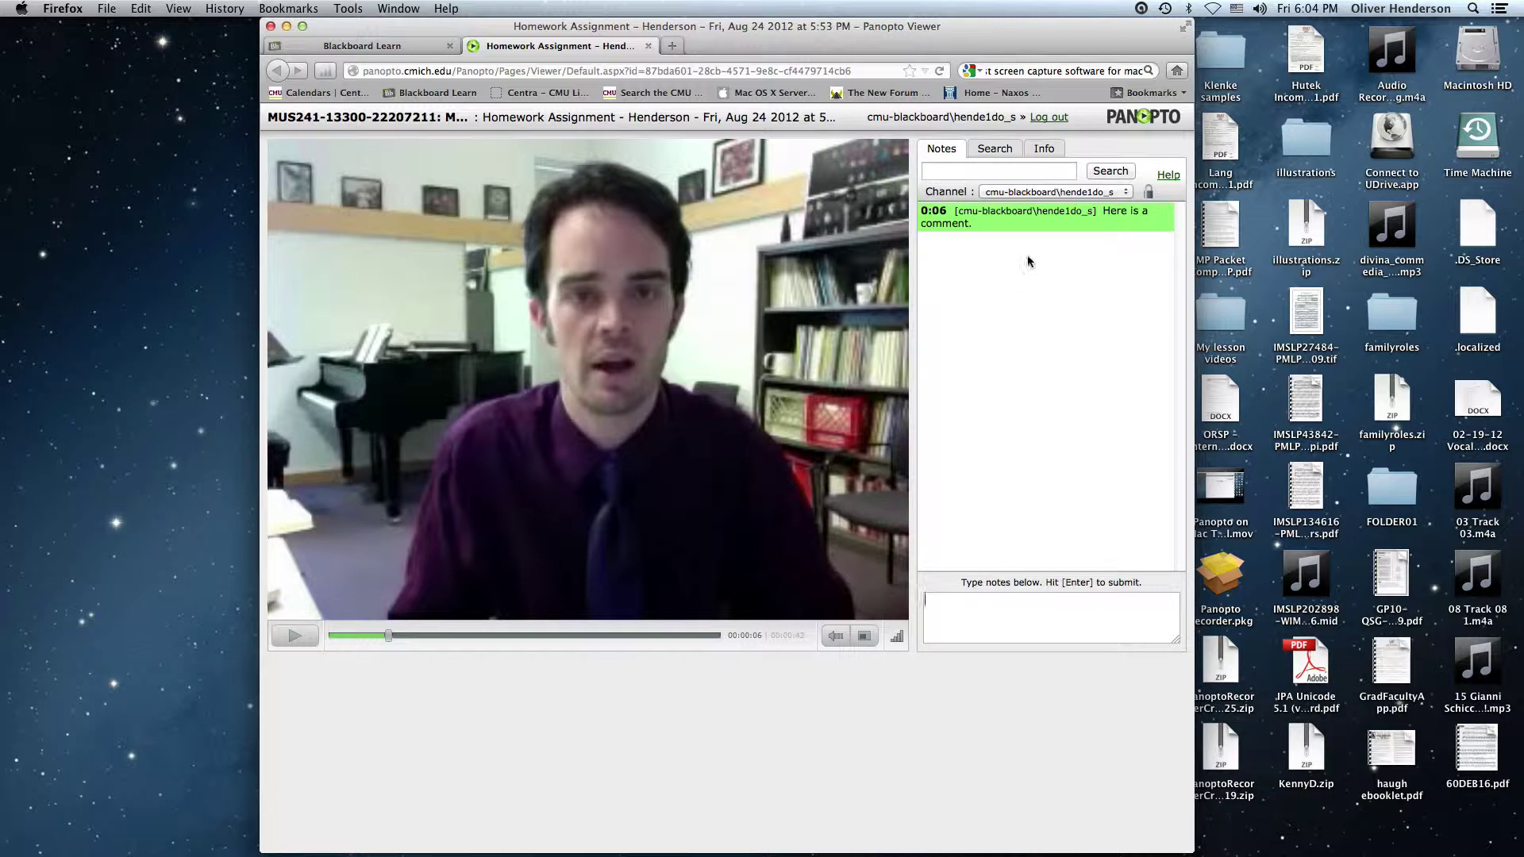
# Move to 0:16 and add the note "You need to work on your "OH" vowel."
pyautogui.moveTo(1064, 231)
pyautogui.moveTo(997, 228)
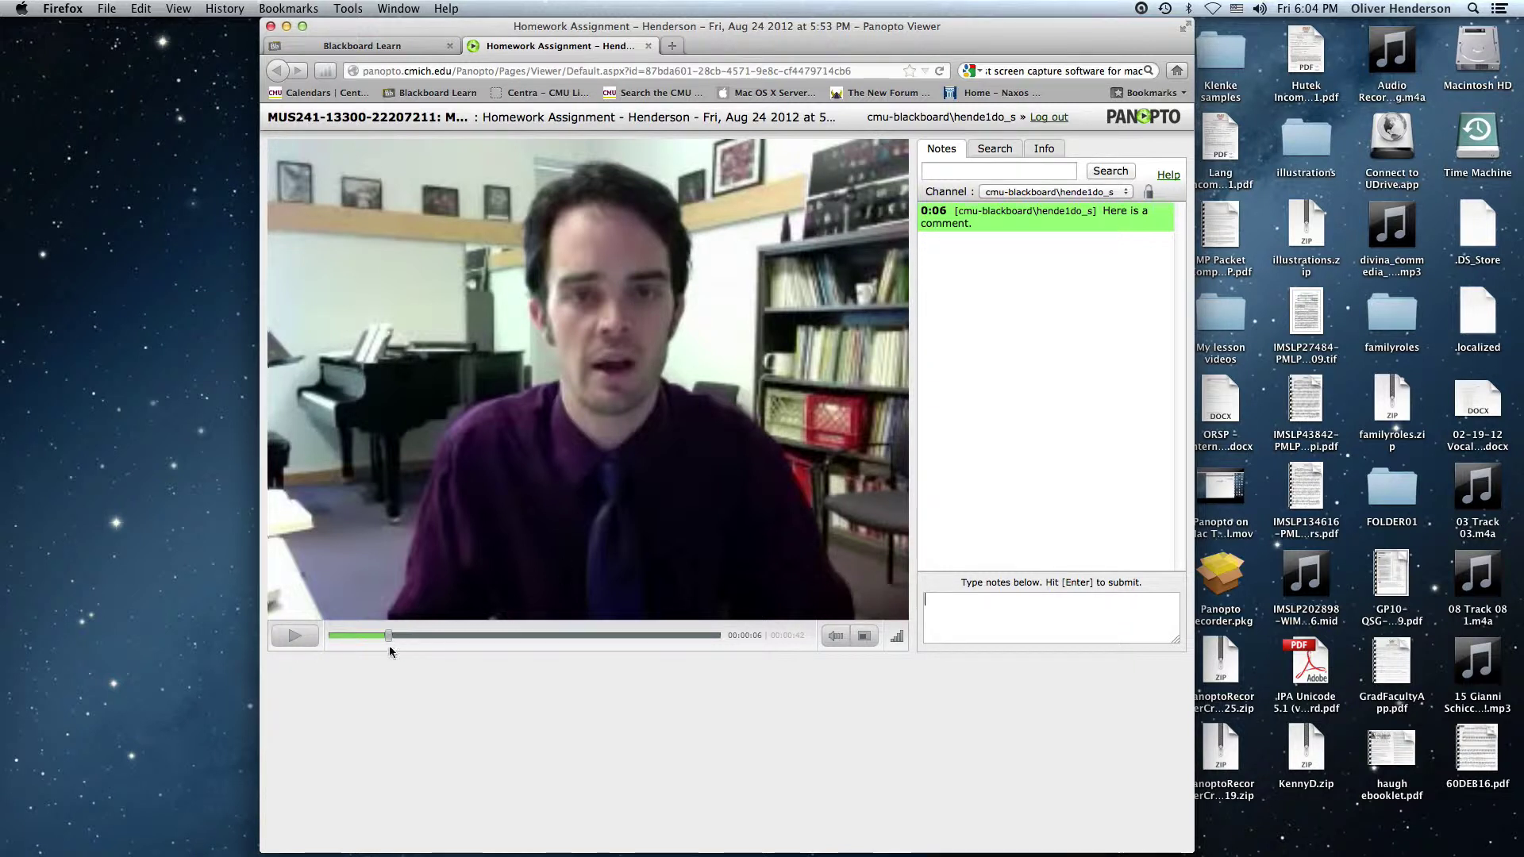
pyautogui.moveTo(389, 639); pyautogui.dragTo(484, 644)
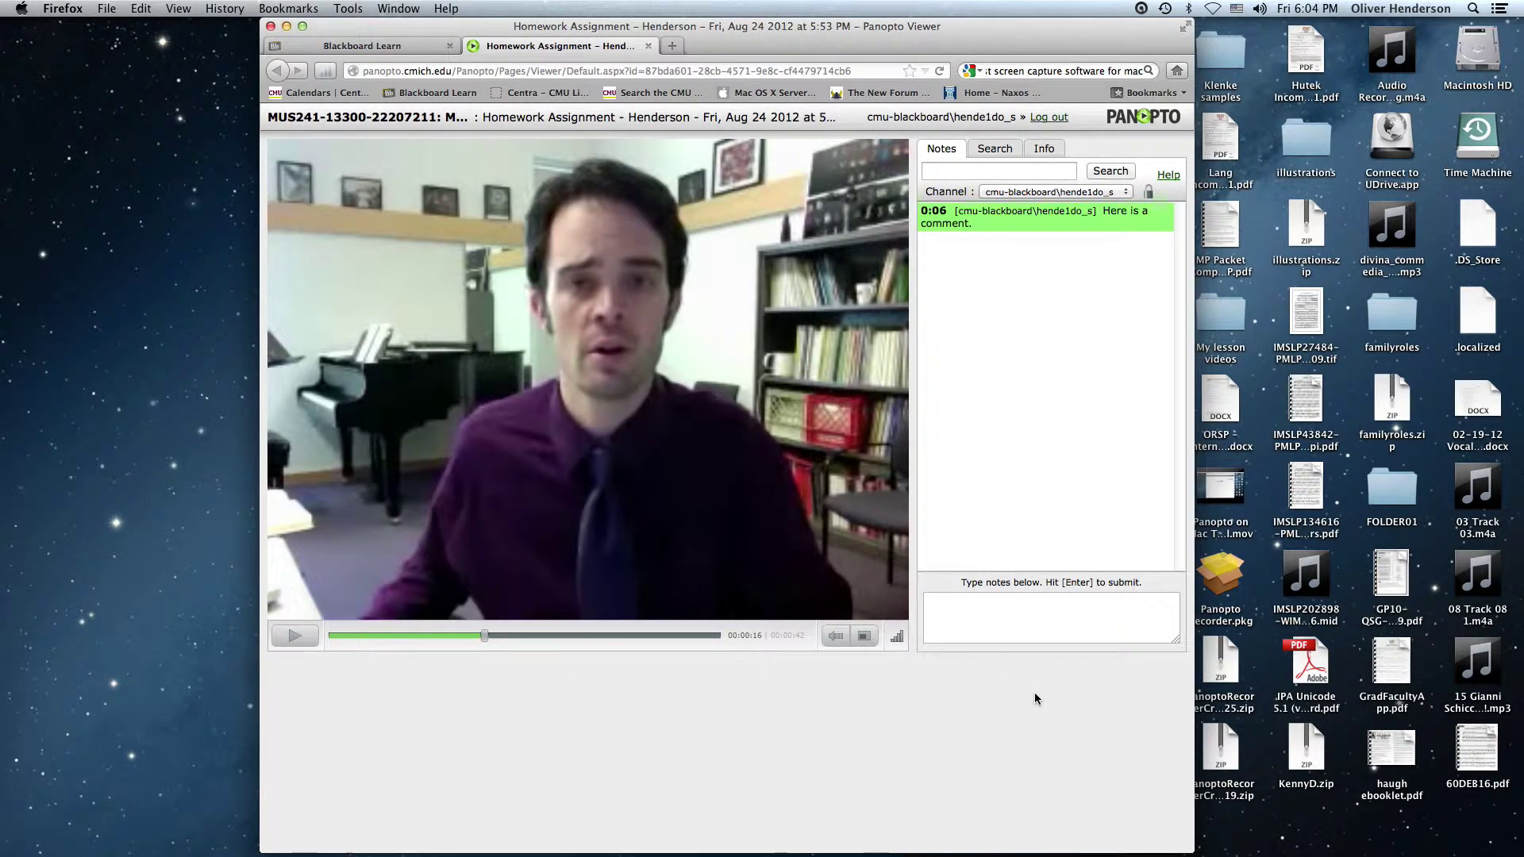
pyautogui.write('You need to work on your')
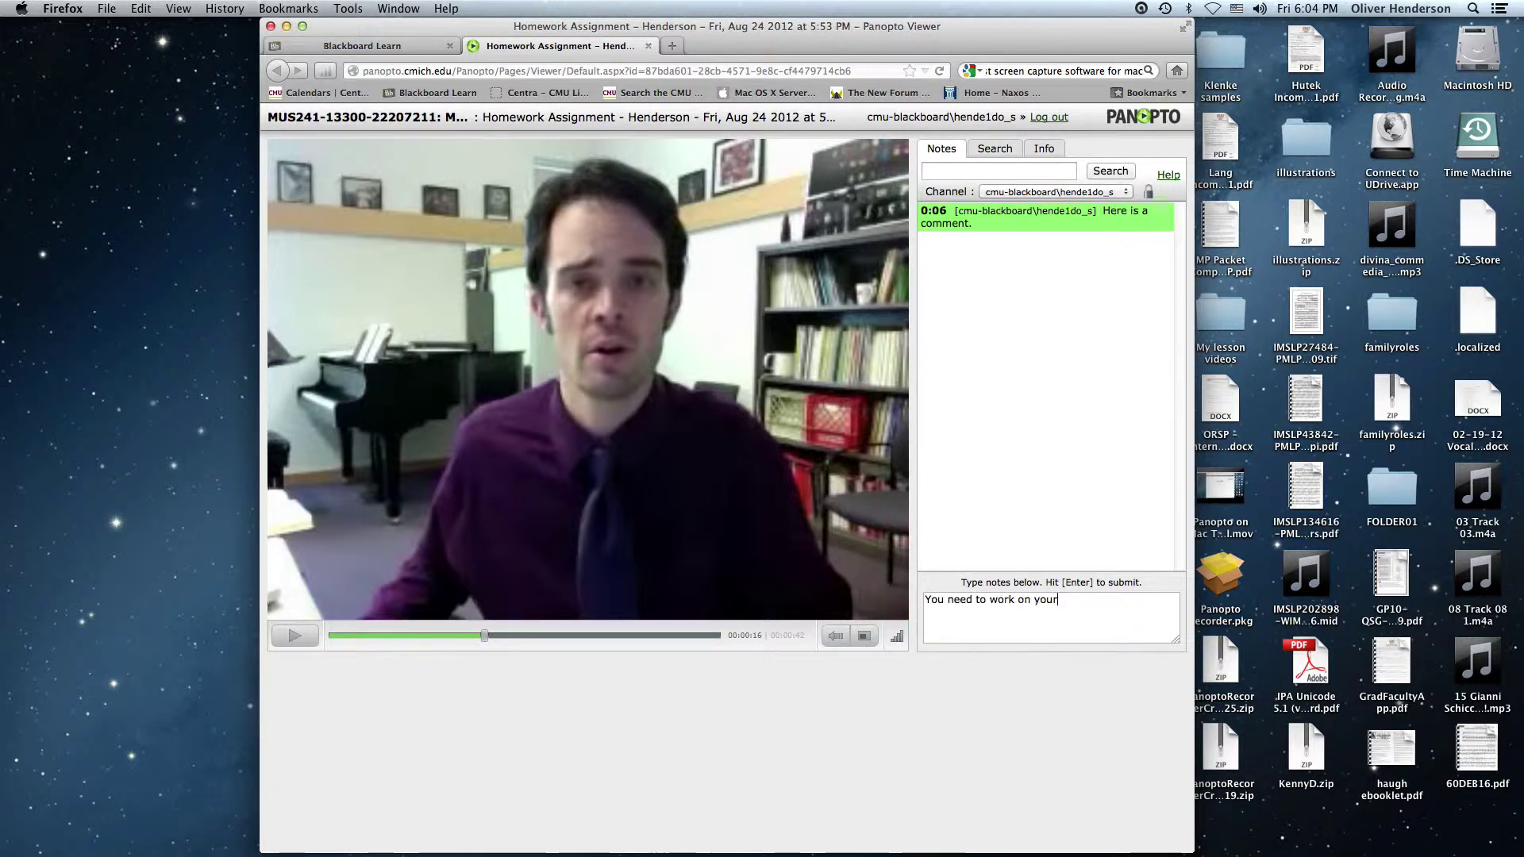
pyautogui.write(' "OH" vowel')
pyautogui.press('BackSpace')
pyautogui.press('BackSpace')
pyautogui.press('BackSpace')
pyautogui.press('BackSpace')
pyautogui.write('vowel.')
pyautogui.press('Return')
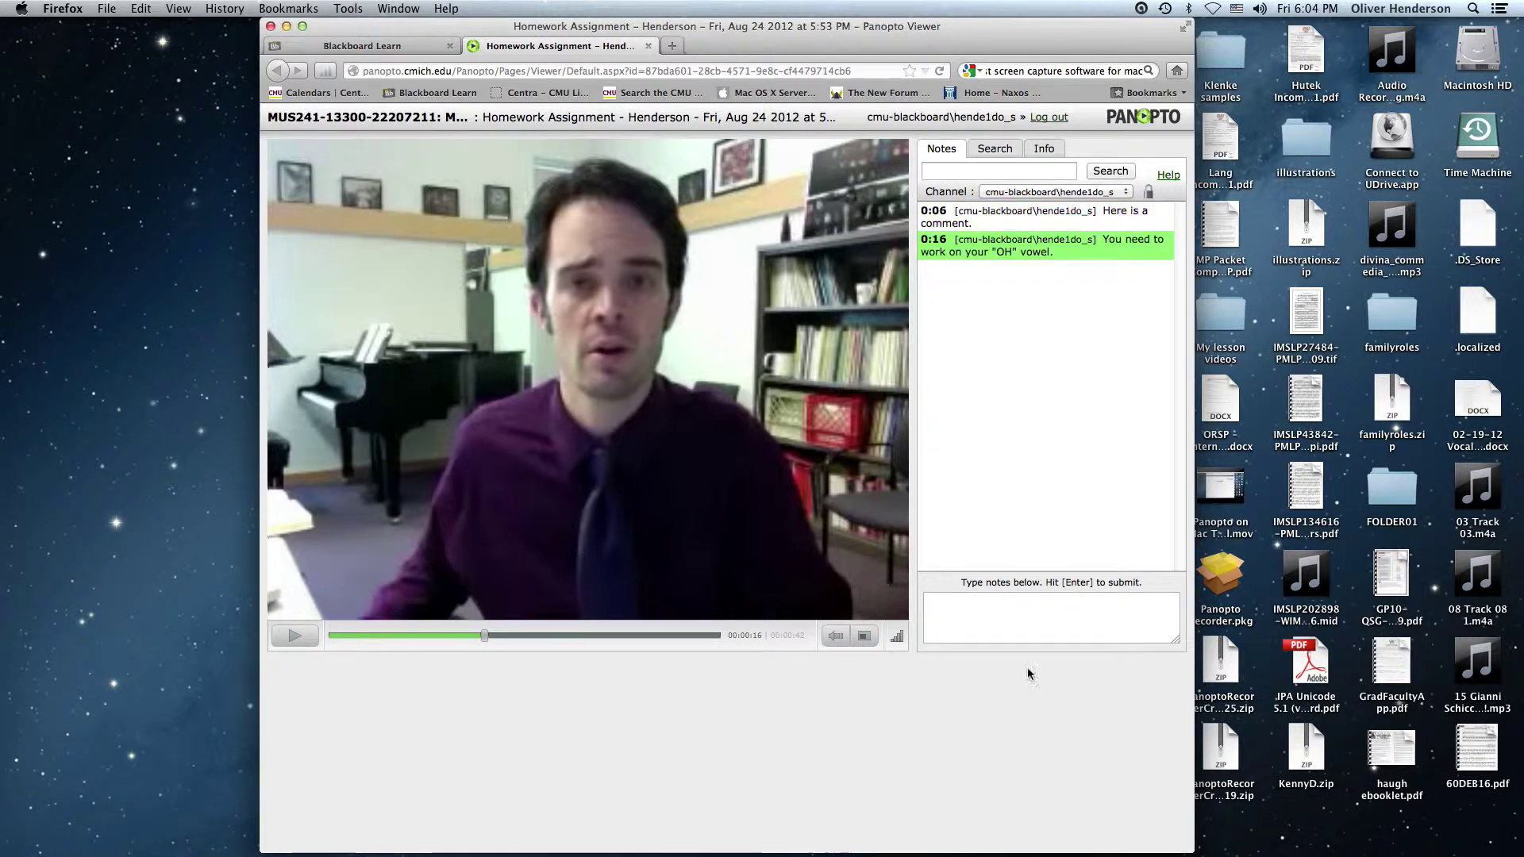
pyautogui.moveTo(934, 243)
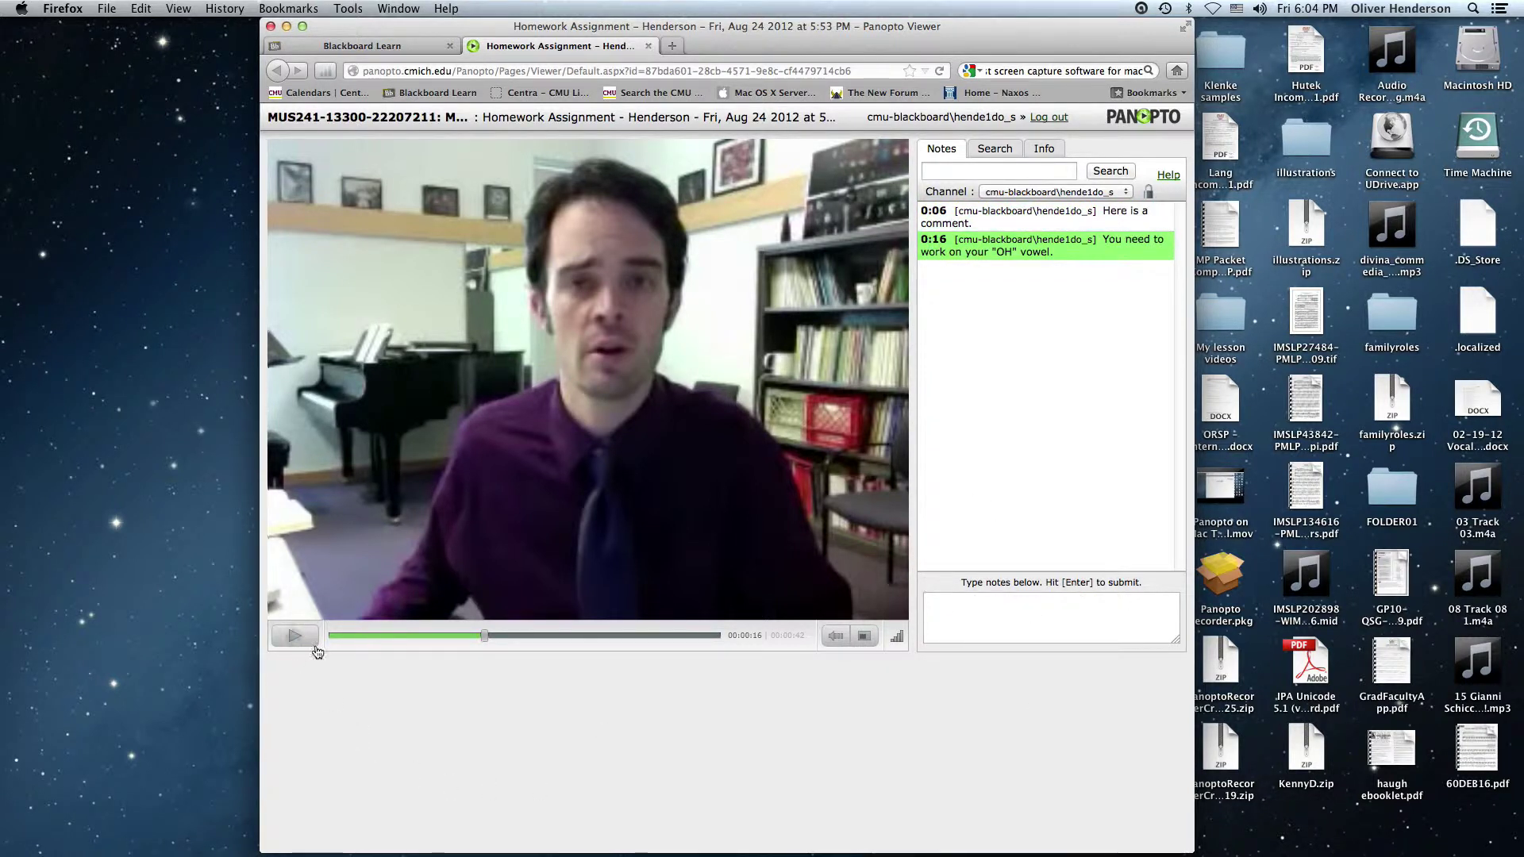